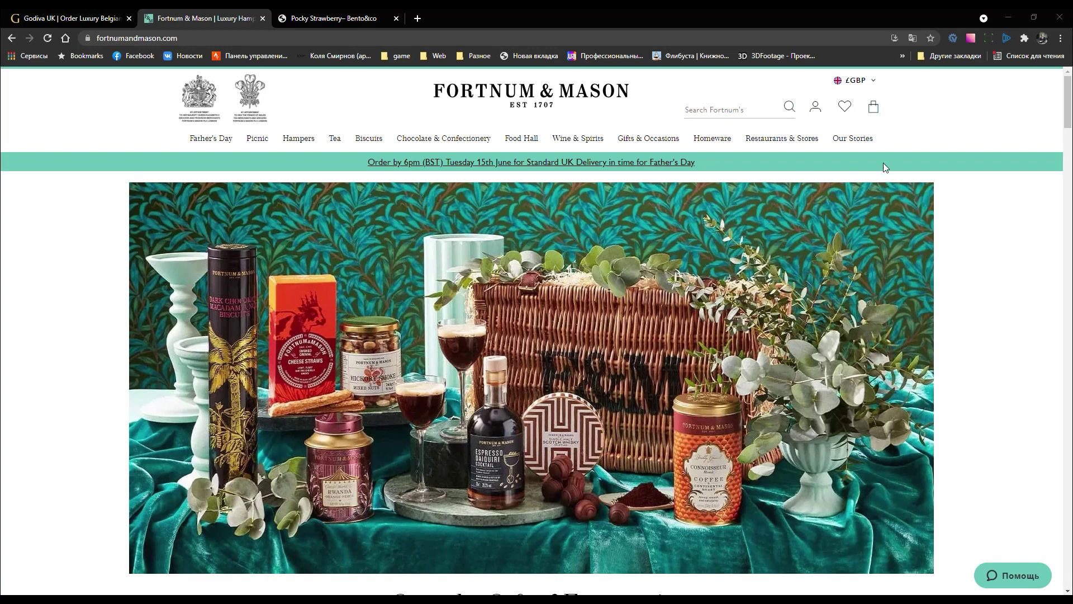
- Open the forgotten-password form and fill in a saved e-mail address
left_click(816, 108)
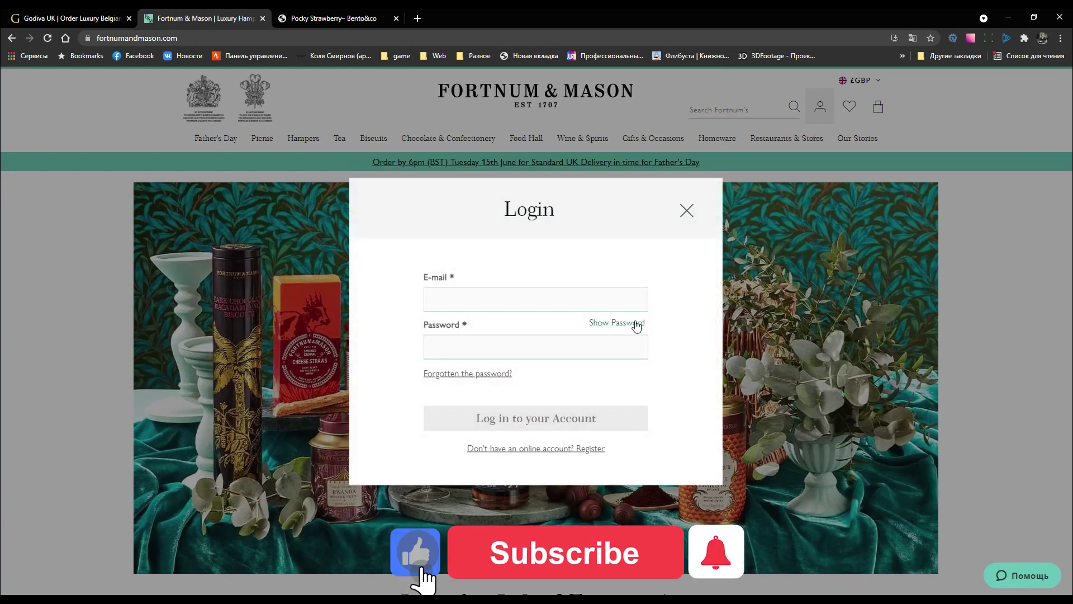
left_click(467, 373)
left_click(502, 358)
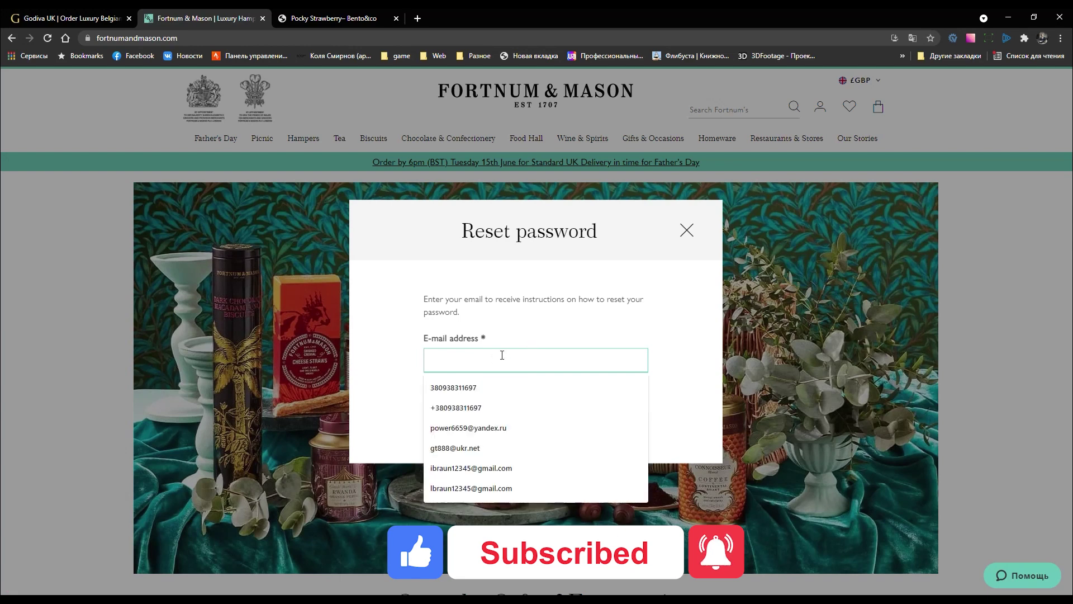
left_click(467, 428)
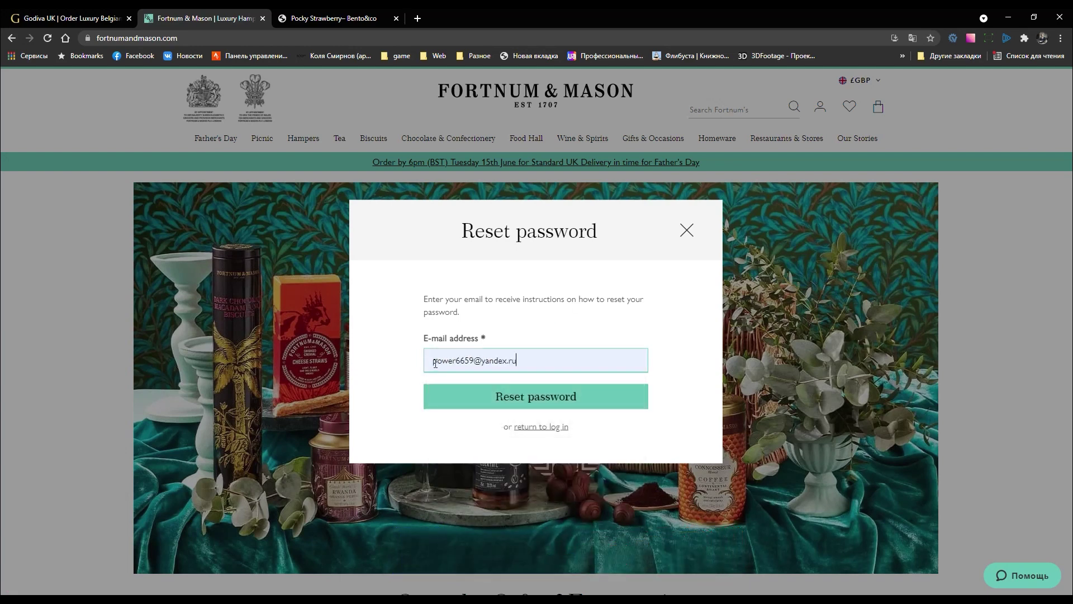
- Garble the e-mail with 'пвапвпавп', request the password reset, and close the confirmation
left_click(456, 362)
type("пвапвпавп")
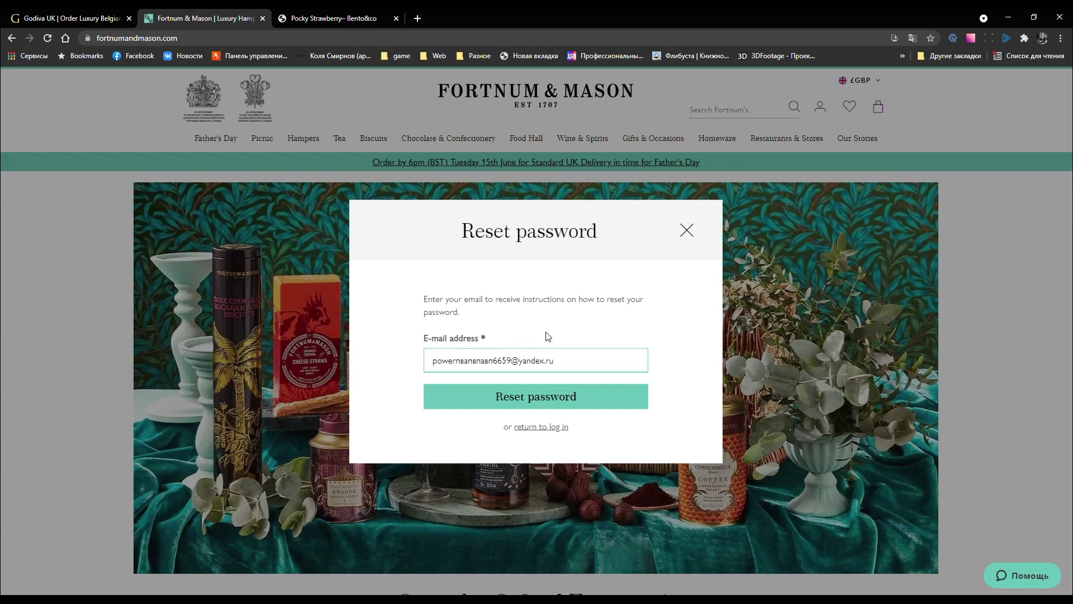
left_click(551, 402)
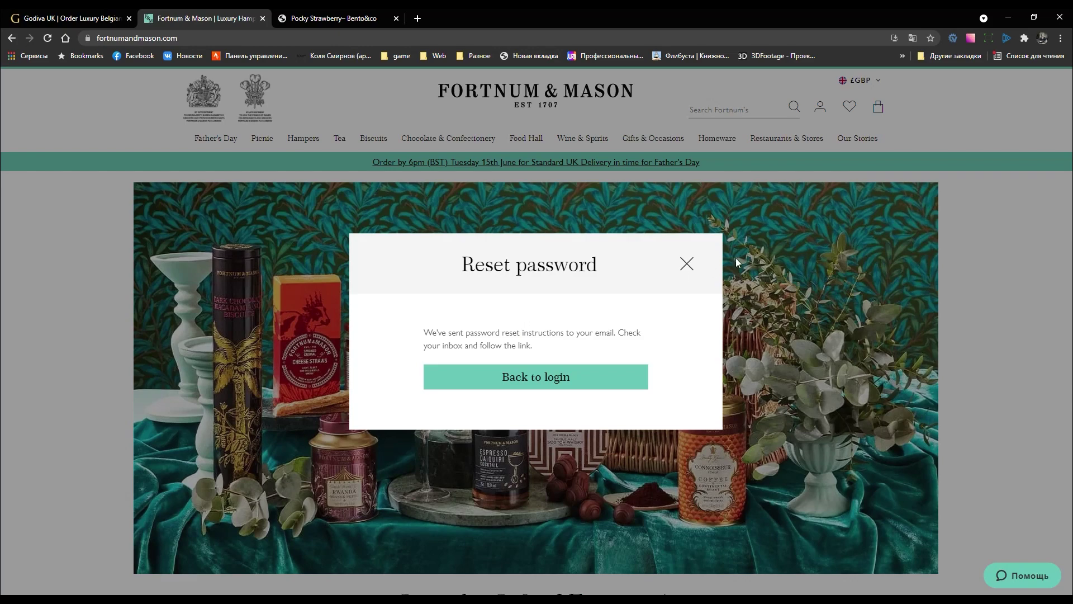
left_click(687, 264)
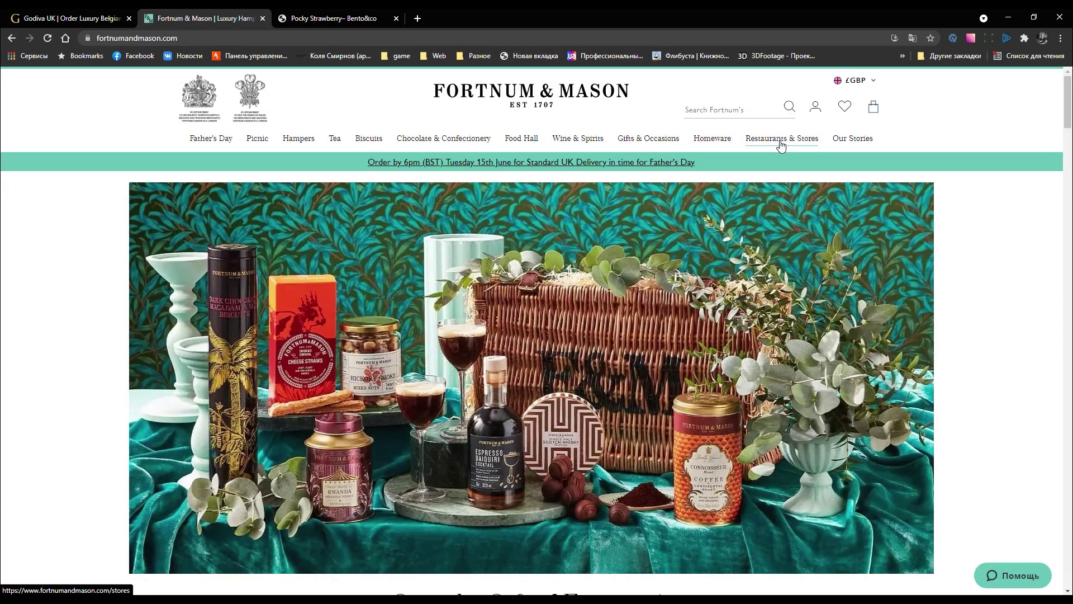
mouse_move(857, 137)
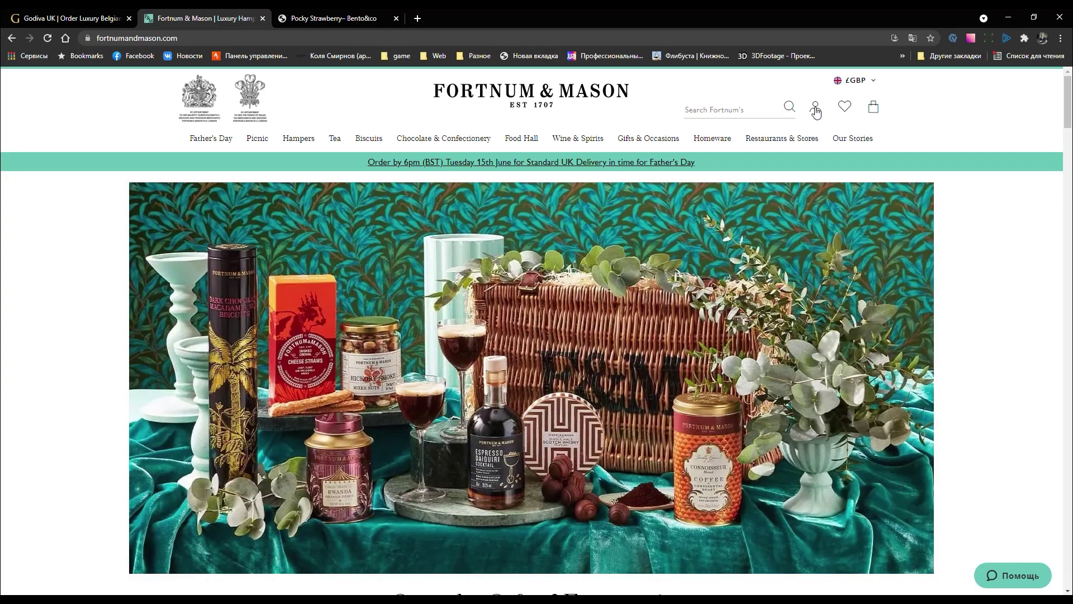
- In the login form, fill a saved e-mail and garble it with 'aiвпавапрв'
left_click(816, 107)
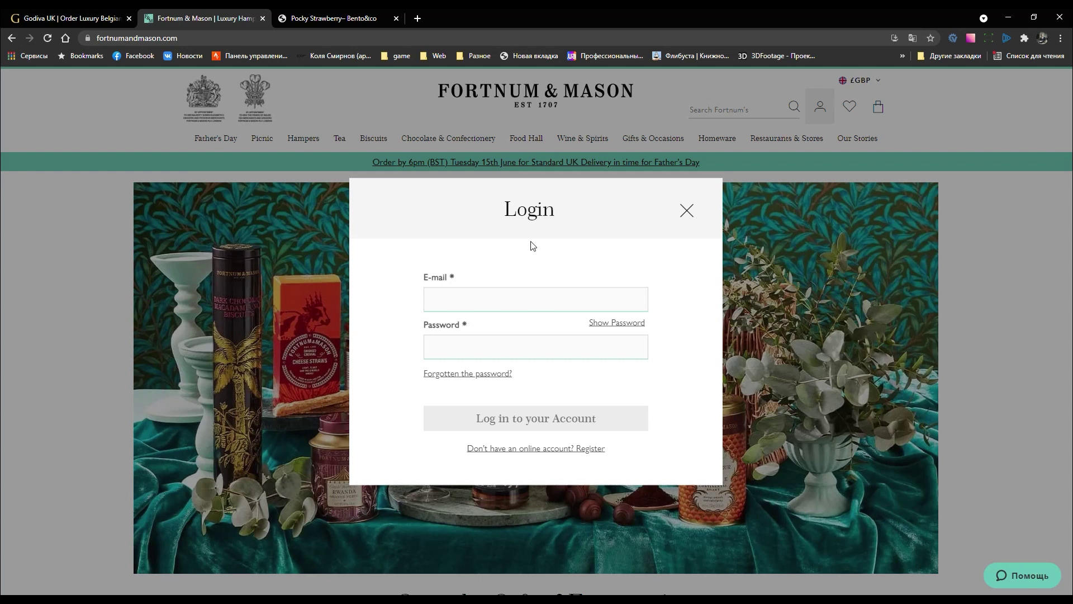
left_click(505, 302)
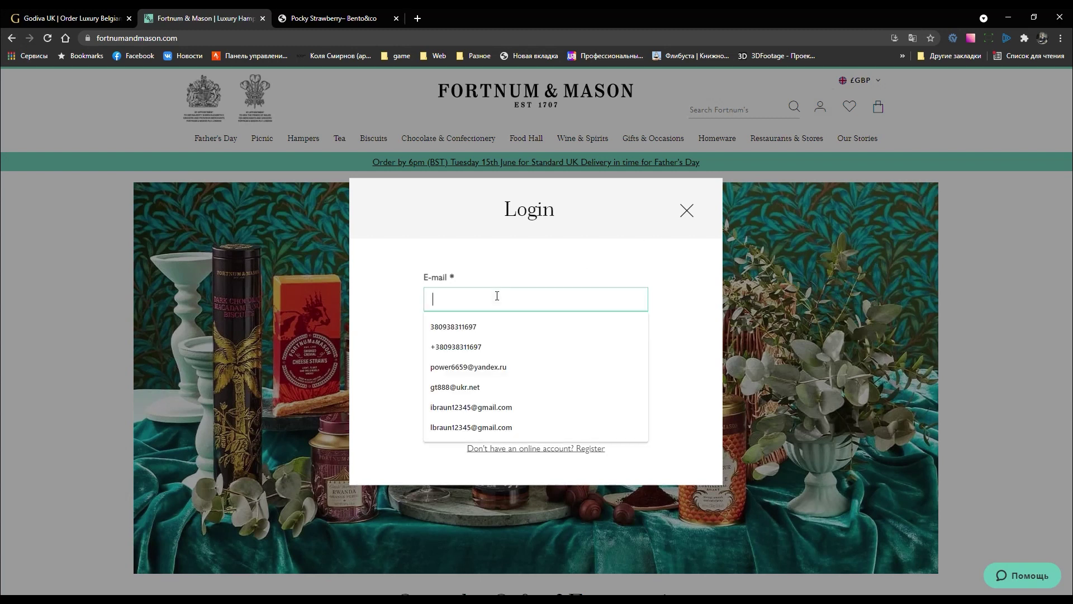
left_click(479, 366)
left_click(458, 302)
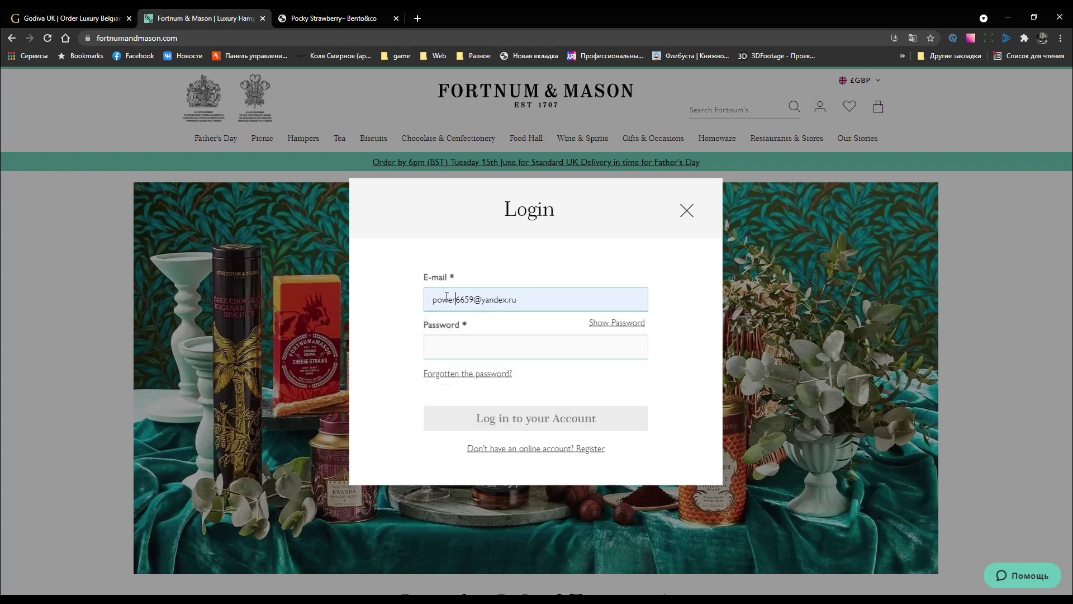
type("aiвпавапрв")
- Enter the account password, attempt to log in, then clear the rejected password
left_click(458, 347)
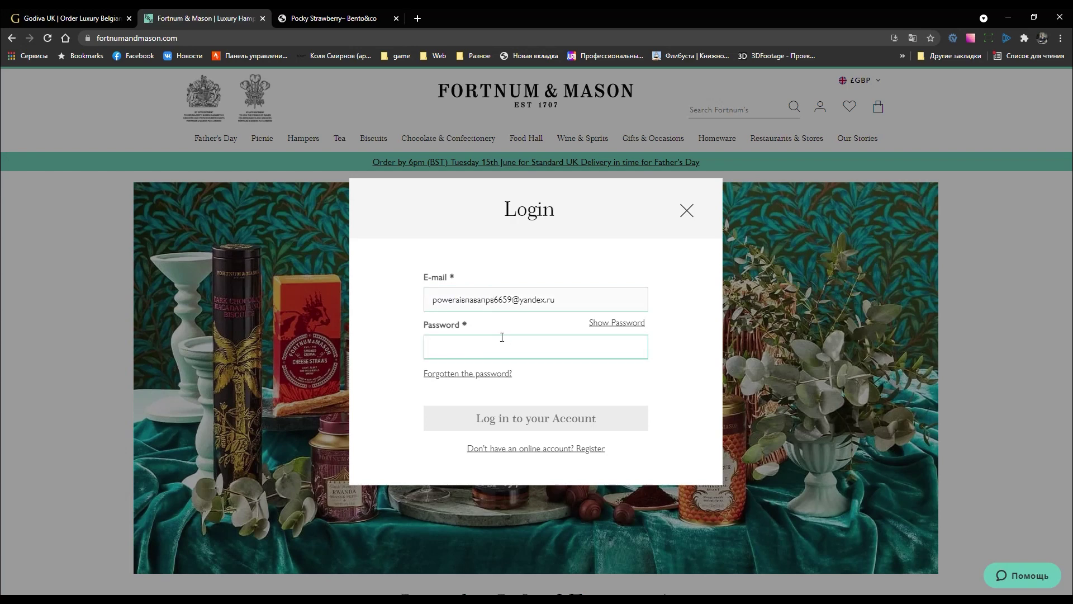
type("***************")
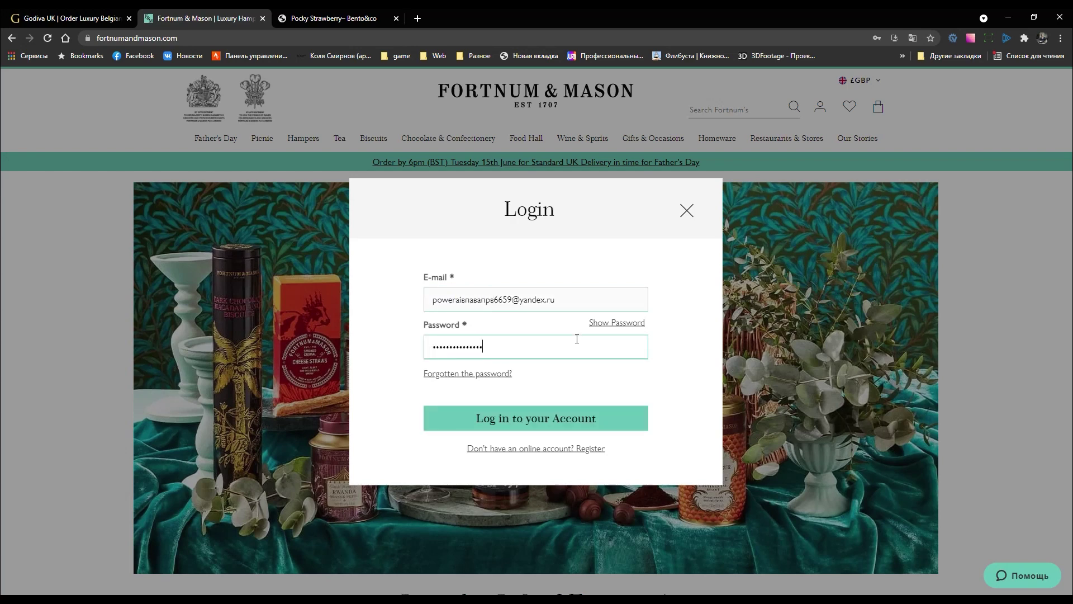
left_click(532, 420)
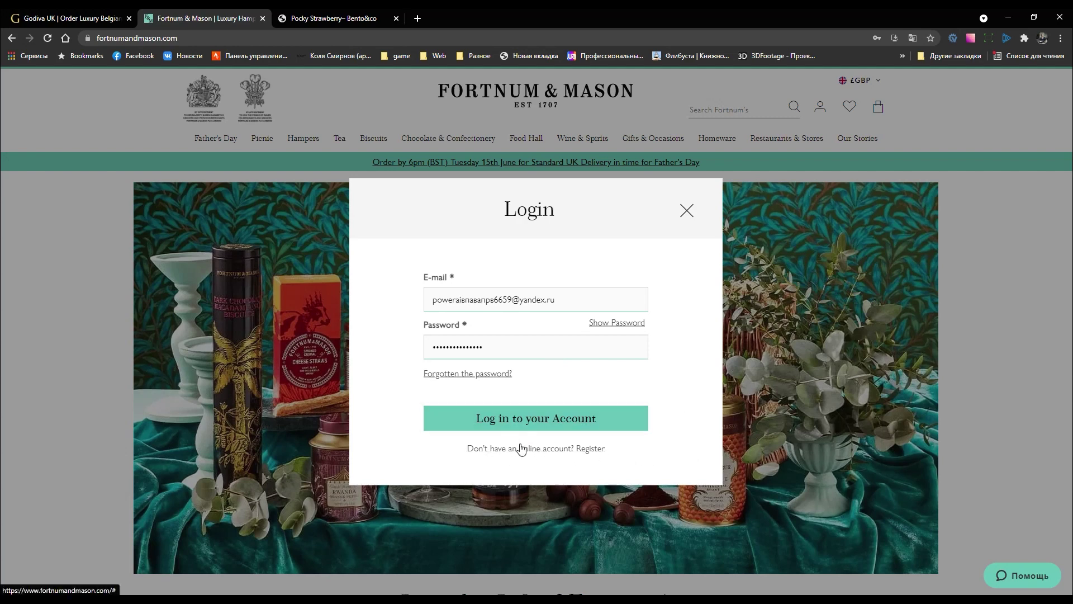
left_click_drag(520, 347, 273, 369)
key("BackSpace")
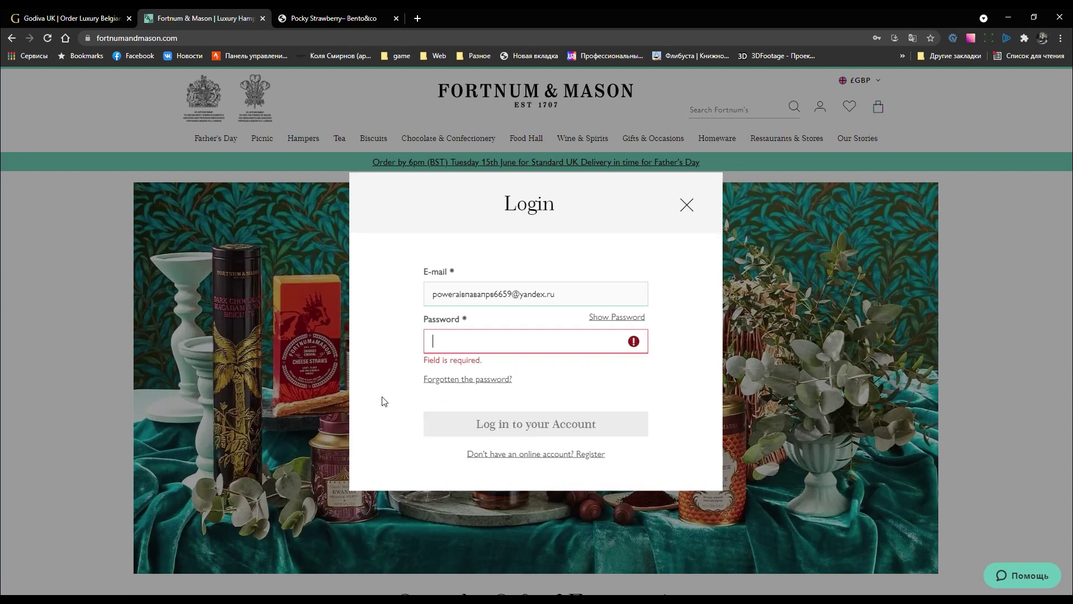
- Switch to registration and enter a saved e-mail garbled with 'куекекне'
left_click(555, 448)
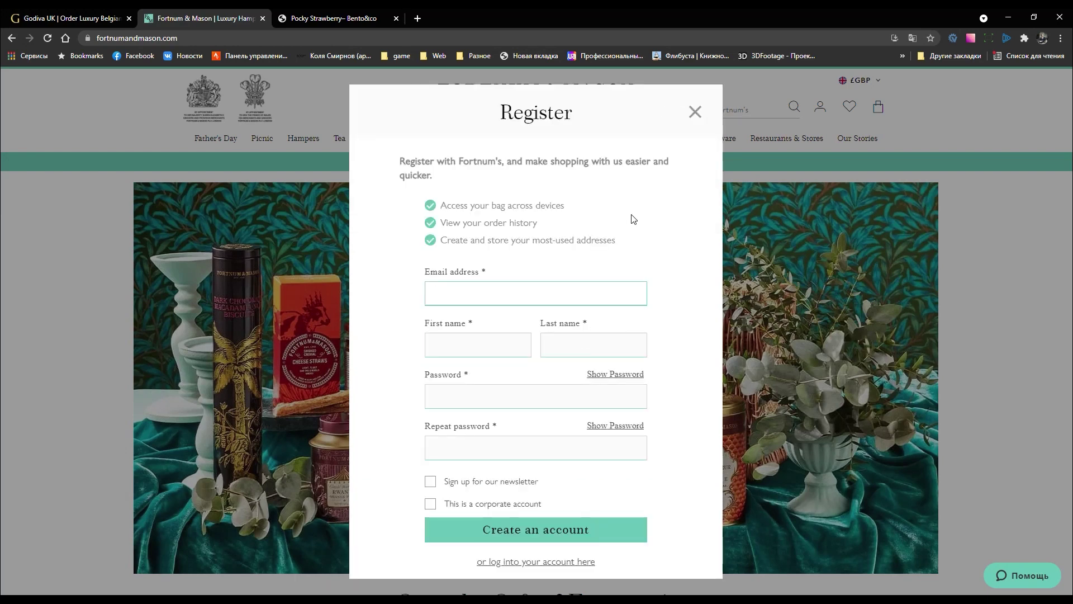
left_click(503, 288)
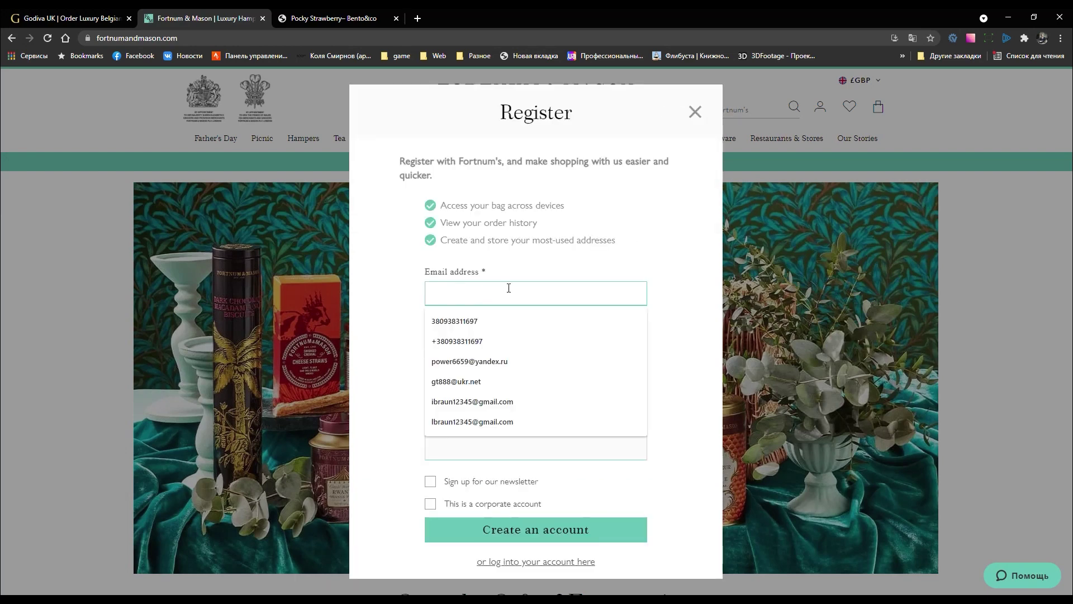
left_click(470, 361)
left_click(471, 288)
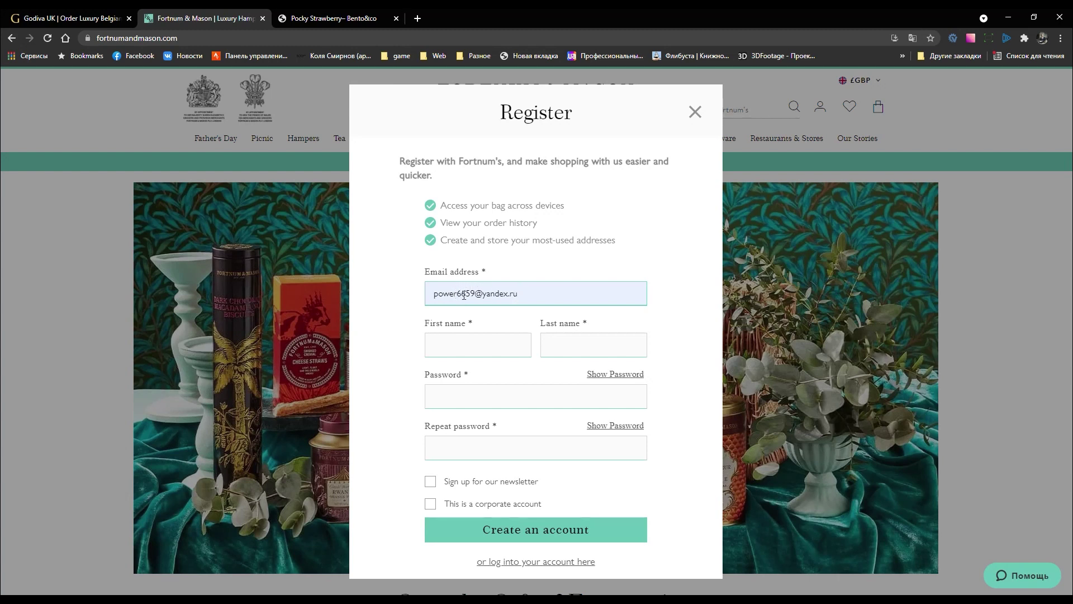
type("куекекне")
left_click(497, 336)
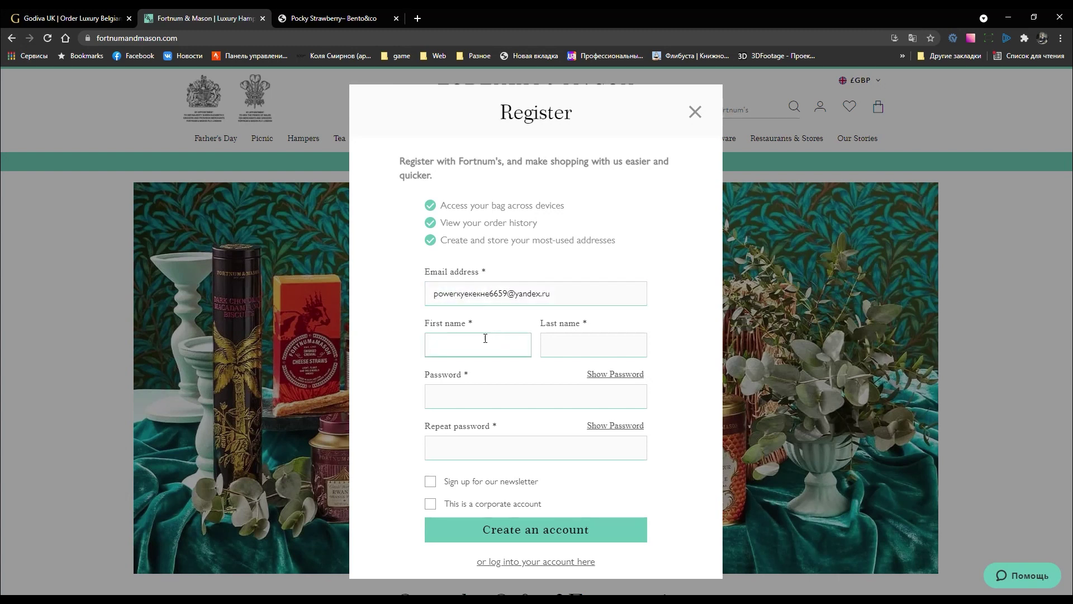
left_click(606, 345)
left_click(450, 402)
- Paste the password into Repeat password and tick the newsletter and corporate account options
left_click(615, 374)
left_click_drag(506, 403, 331, 399)
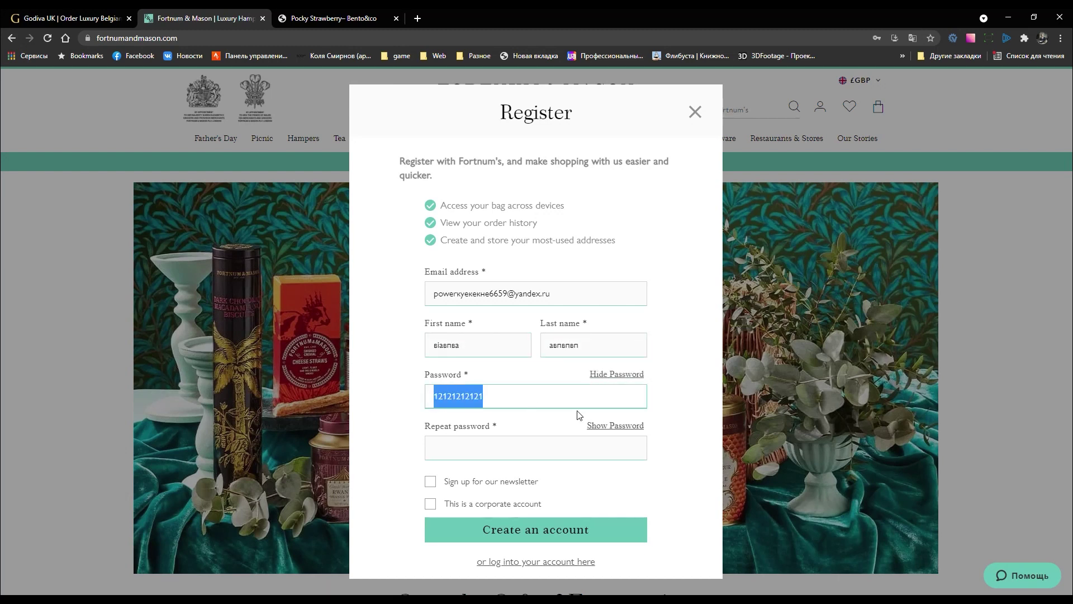
left_click(615, 426)
left_click(625, 433)
left_click(493, 448)
key("ctrl+v")
left_click(429, 484)
left_click(431, 503)
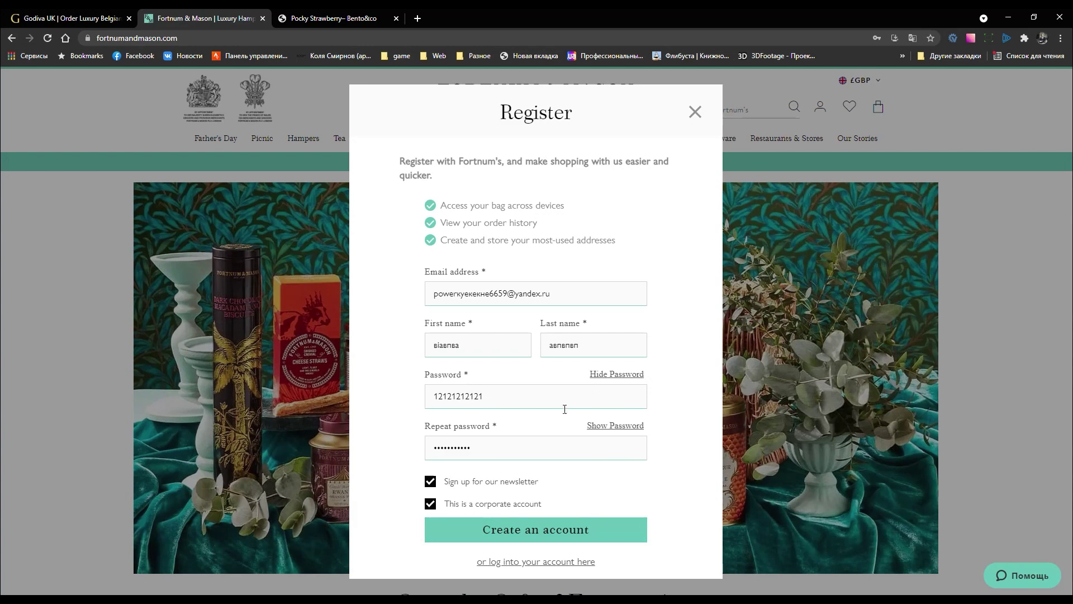
- Submit the registration twice, dismissing the authorization error each time
left_click(529, 529)
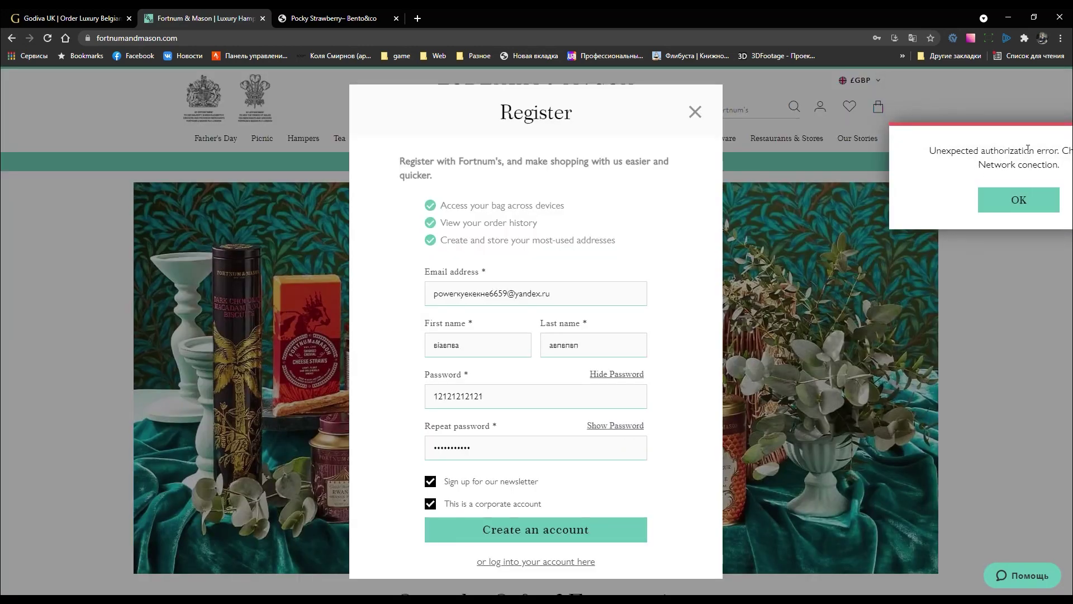
left_click_drag(1018, 149, 1005, 144)
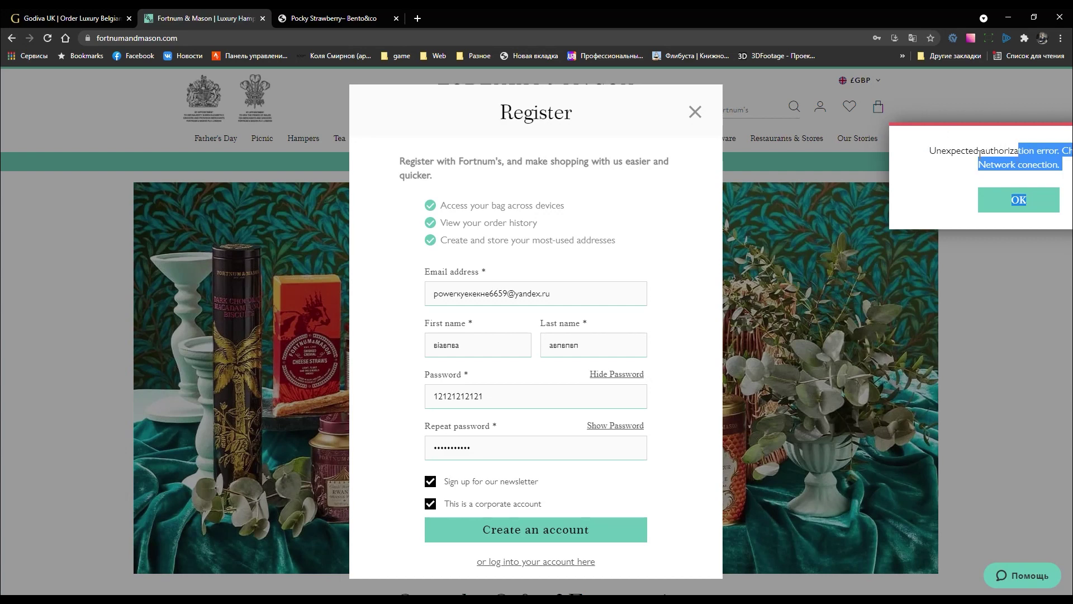
key("Return")
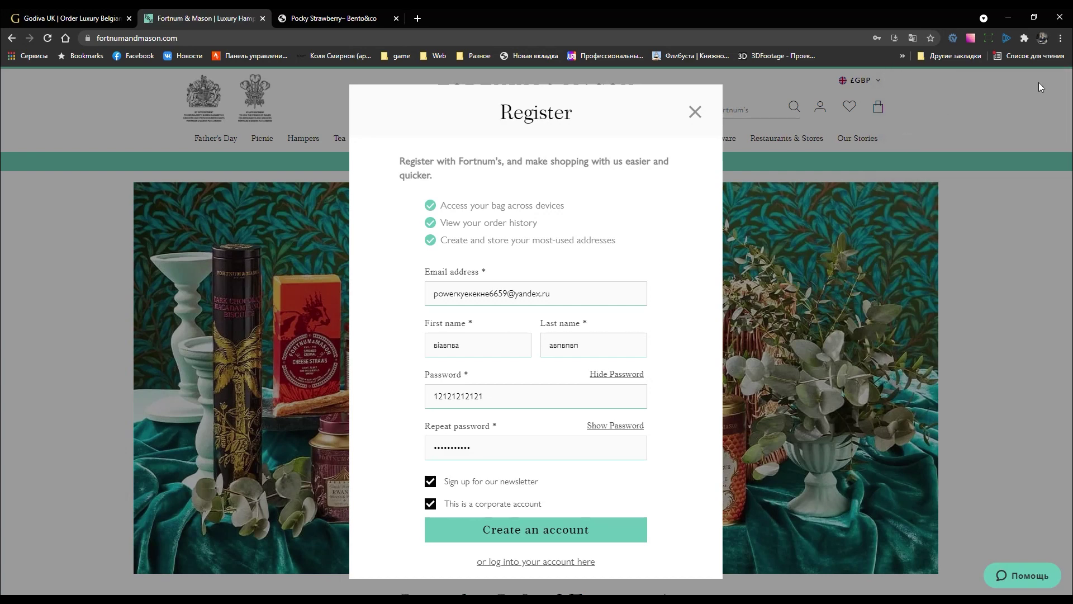
left_click(549, 529)
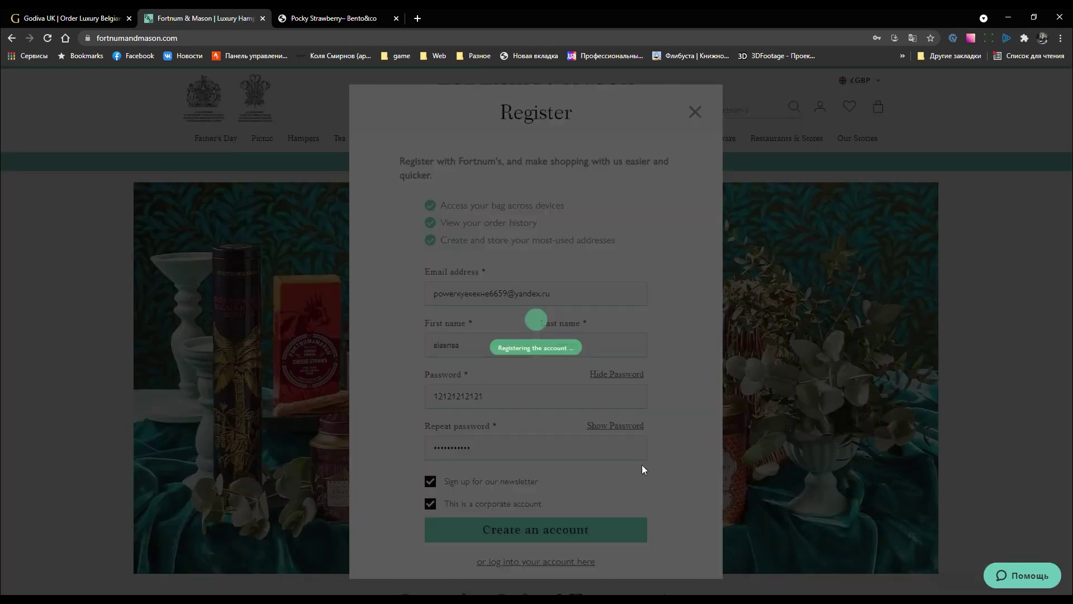
key("Return")
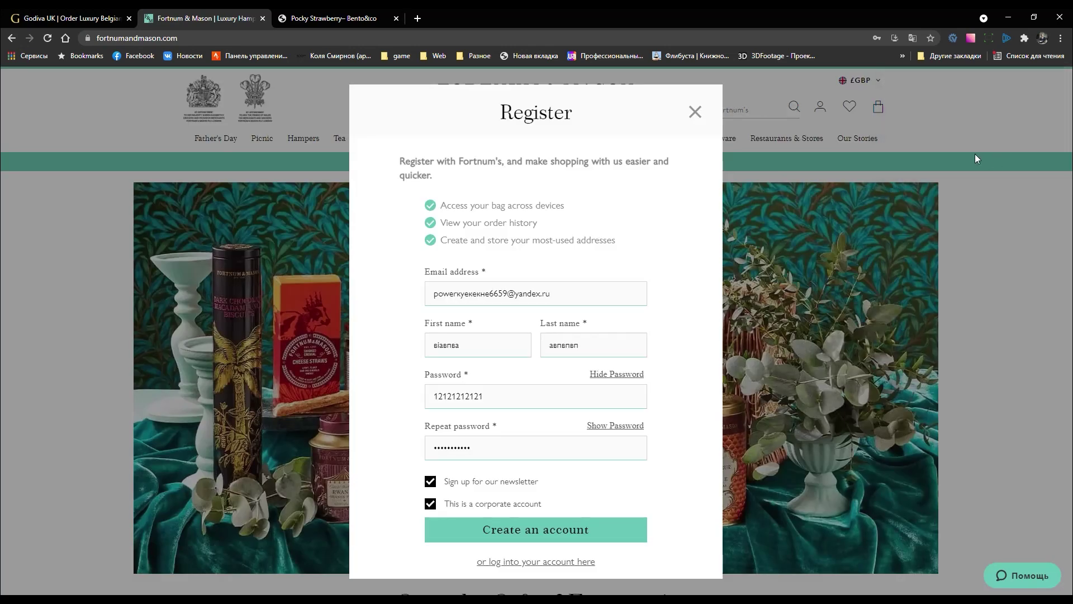
- Retry account creation, then change both first and last names to 'Nikos'
left_click(590, 529)
double_click(467, 344)
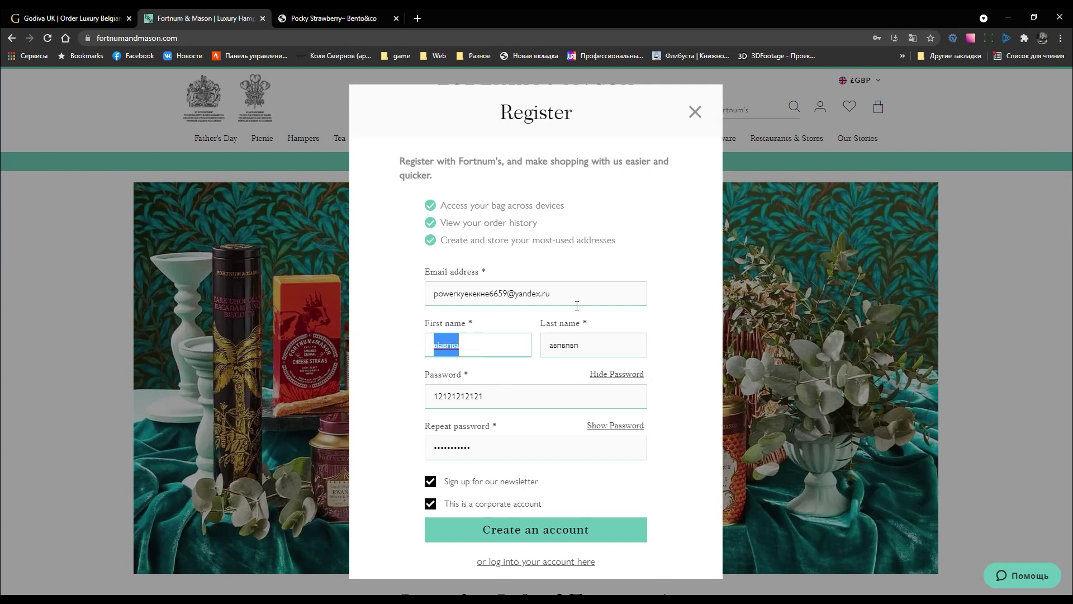
type("Тшлщд")
key("BackSpace")
key("BackSpace")
key("BackSpace")
type("Nikos")
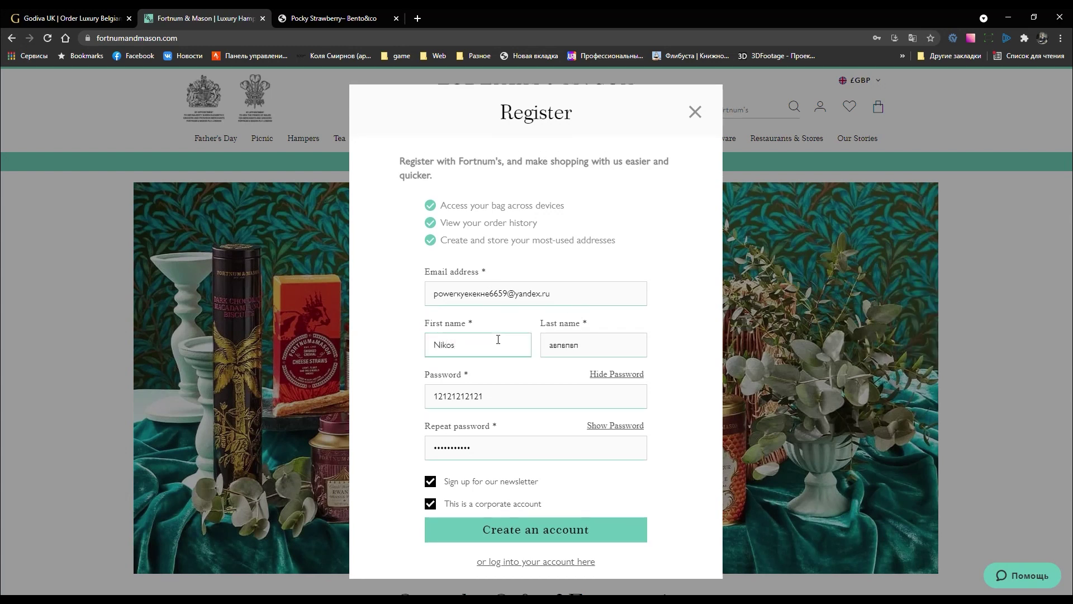
left_click_drag(498, 339, 390, 357)
key("ctrl+c")
double_click(564, 345)
key("ctrl+v")
left_click(687, 342)
left_click(560, 531)
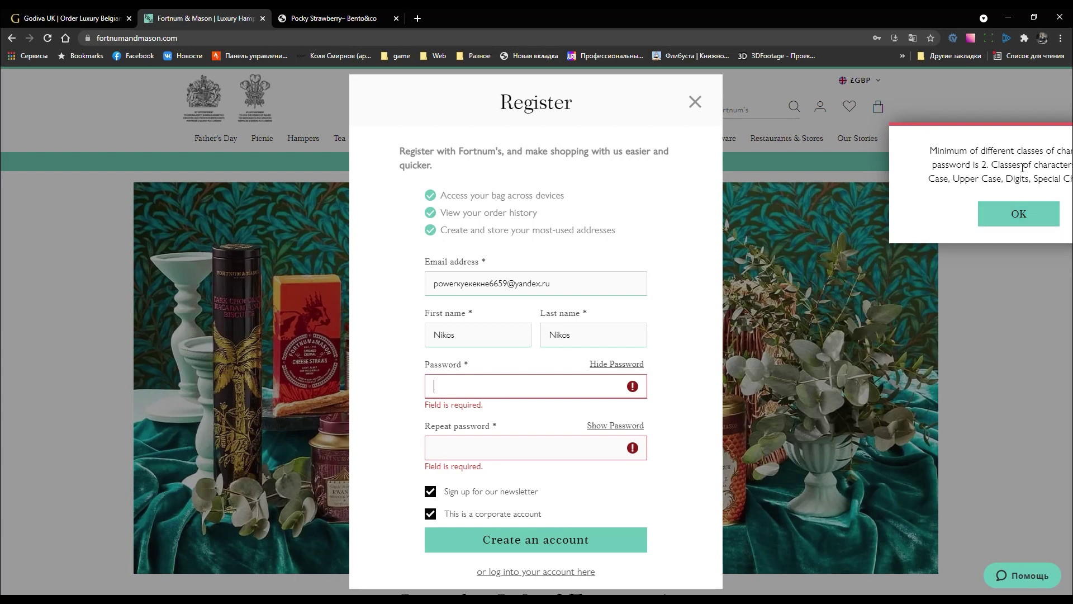
left_click(1019, 214)
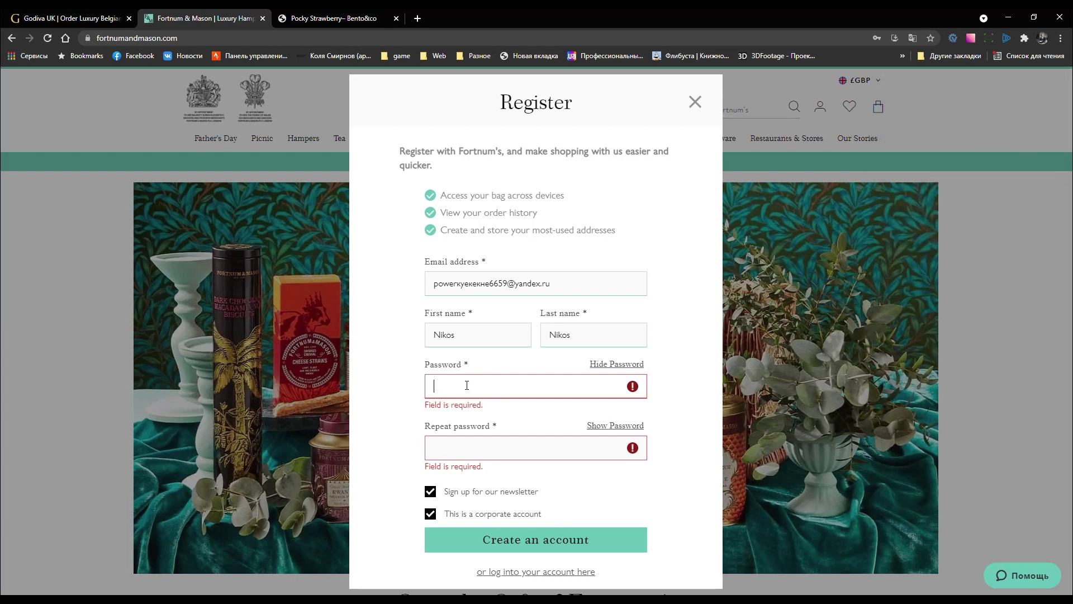
key("ctrl+a")
key("ctrl+c")
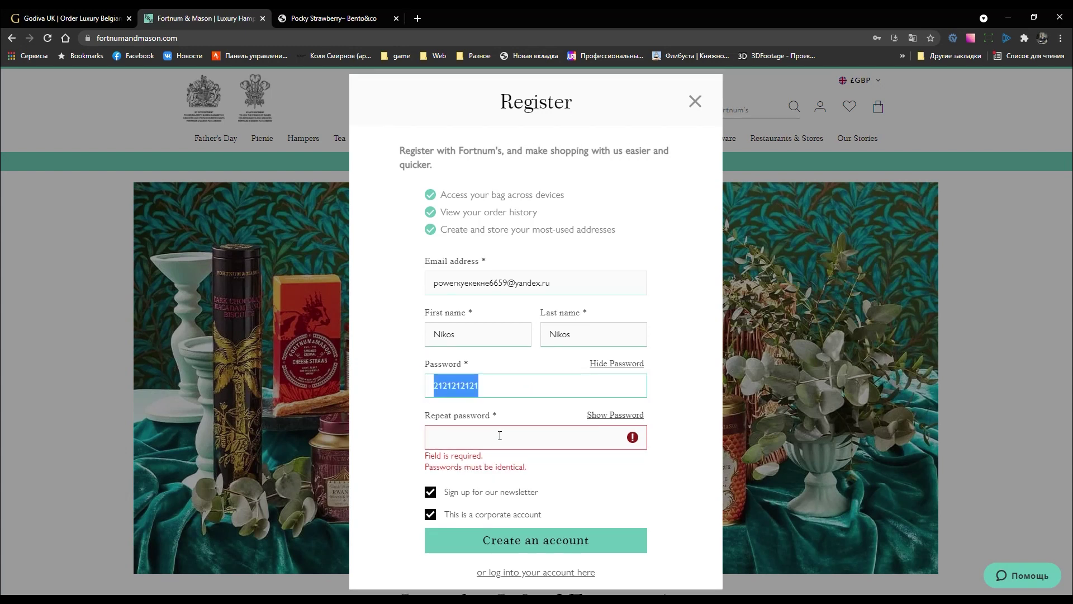
left_click(501, 436)
key("ctrl+v")
left_click(569, 539)
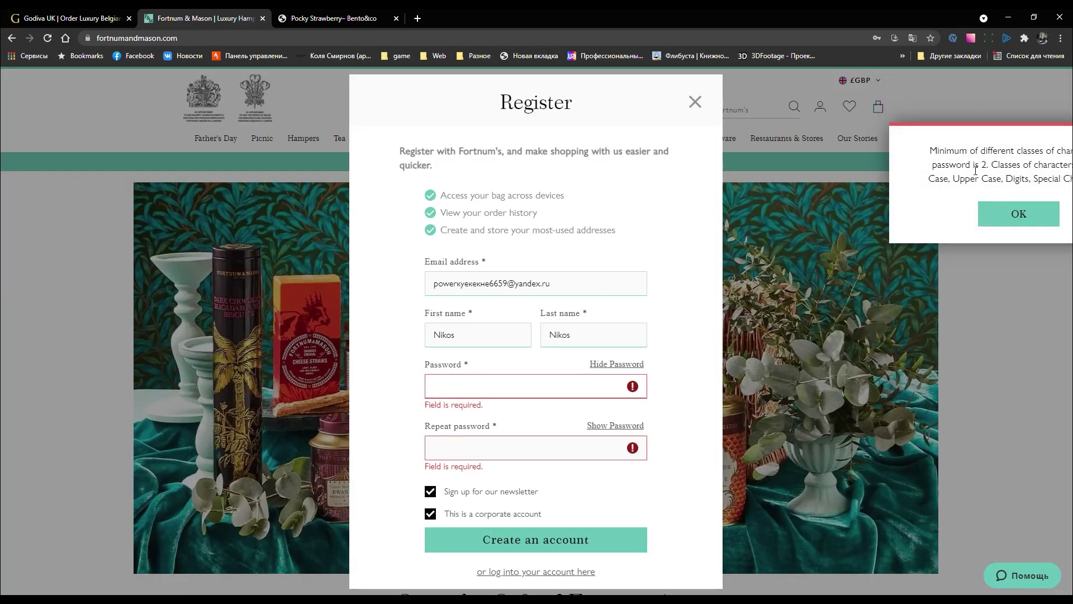
left_click_drag(1011, 150, 894, 156)
left_click(889, 265)
left_click(471, 385)
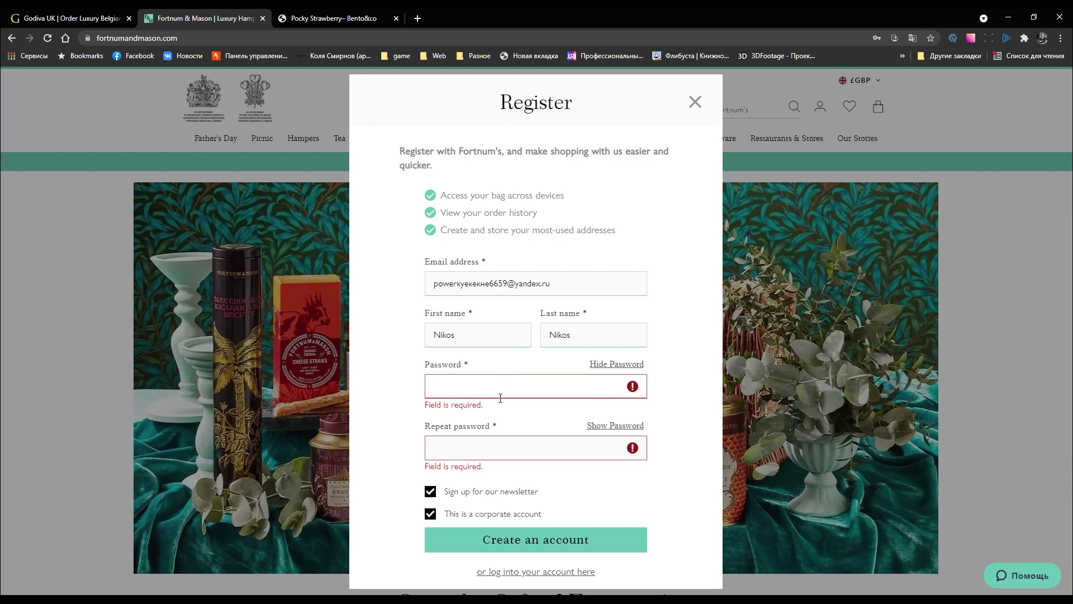
key("ctrl+a")
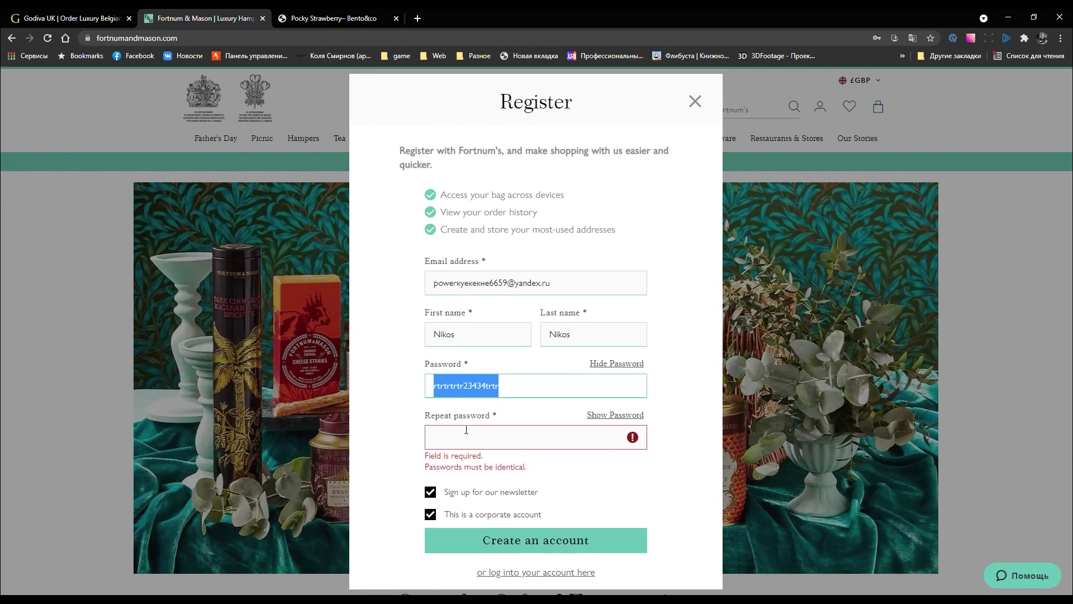
key("ctrl+c")
left_click(498, 434)
key("ctrl+v")
- Reveal the repeated password, submit the form, and dismiss the invalid e-mail error
left_click(629, 426)
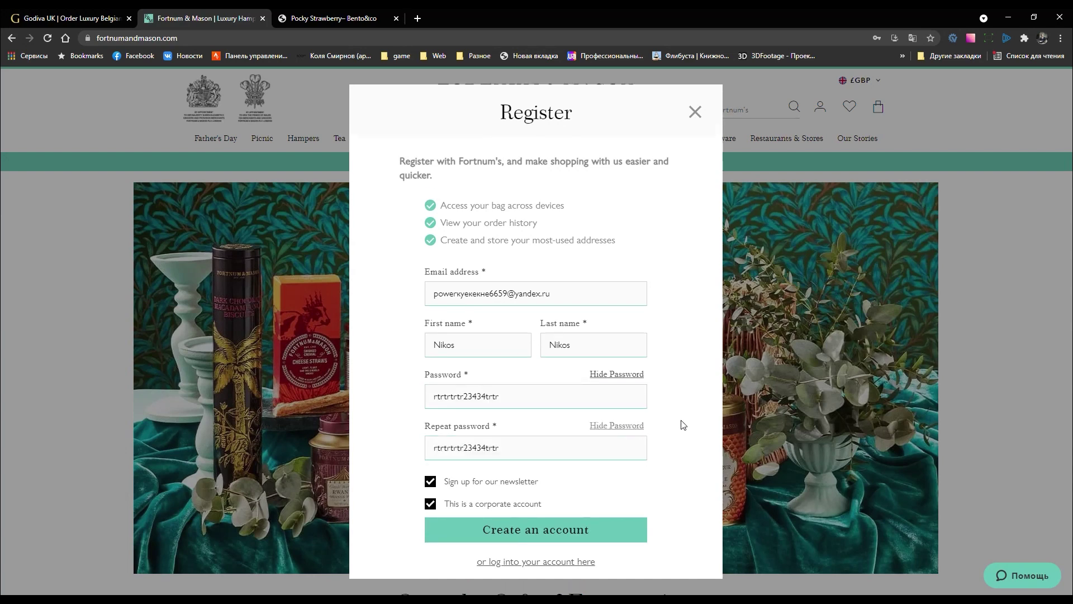
left_click(543, 528)
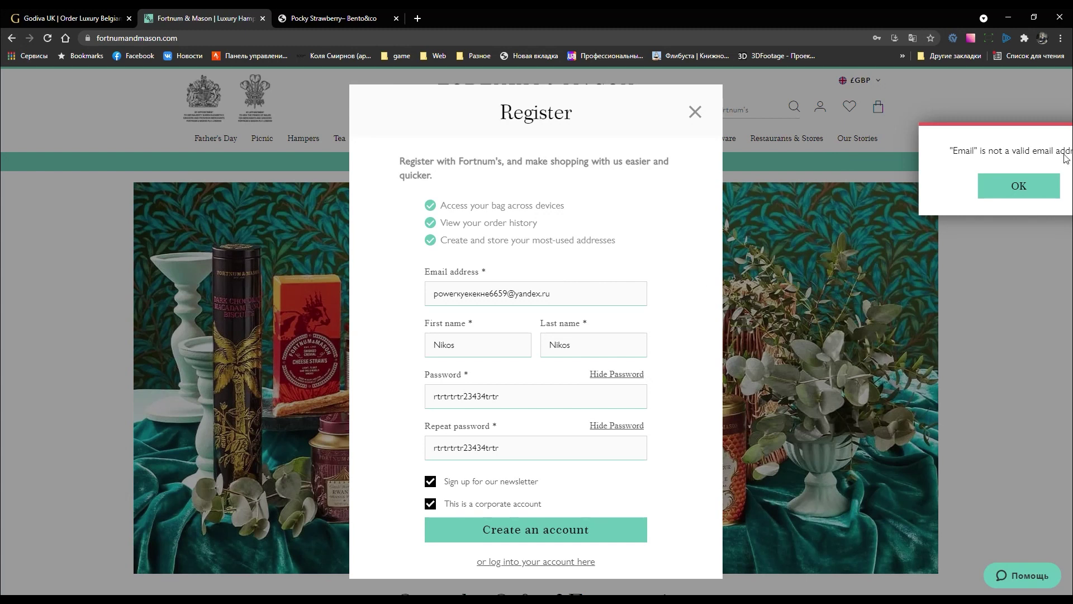
left_click(495, 293)
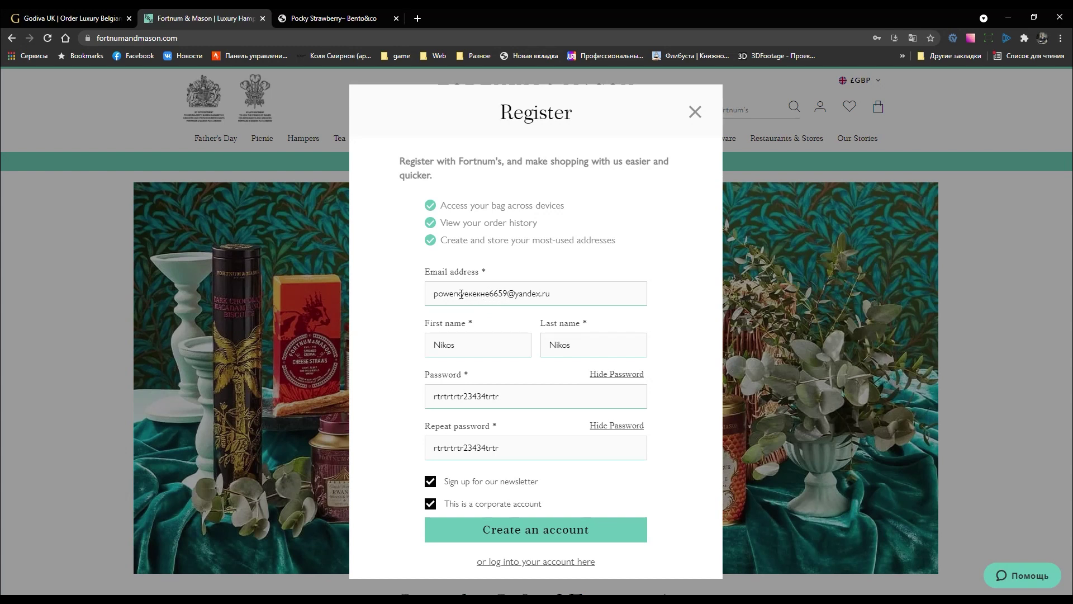
- Rewrite the e-mail's name part to 'пеапарапрапр', submit, and dismiss the authorization error
left_click_drag(458, 296, 487, 299)
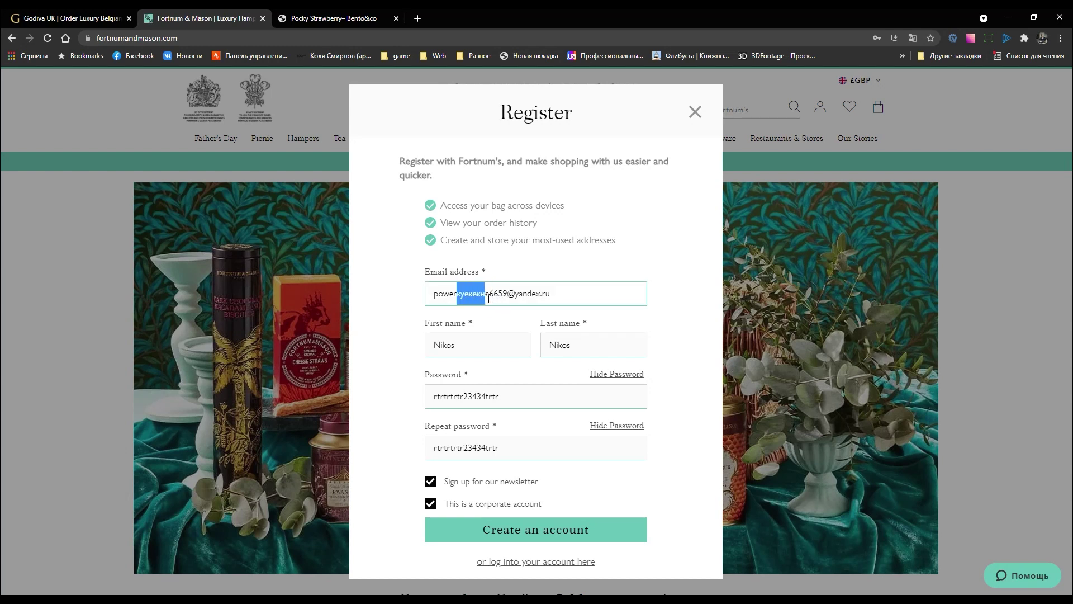
key("BackSpace")
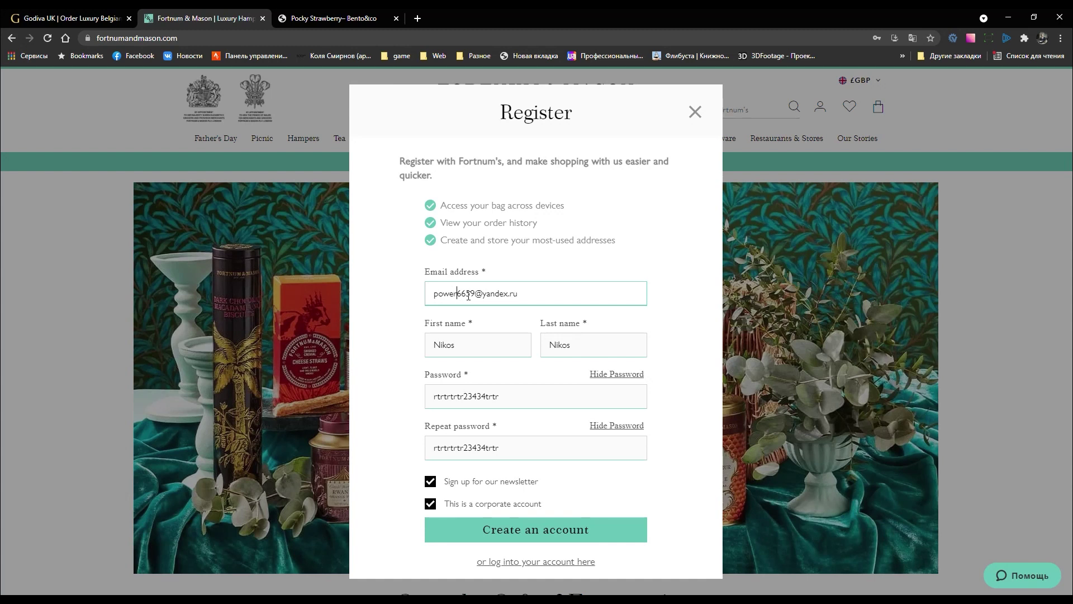
left_click_drag(461, 296, 432, 297)
key("BackSpace")
left_click_drag(452, 295, 428, 296)
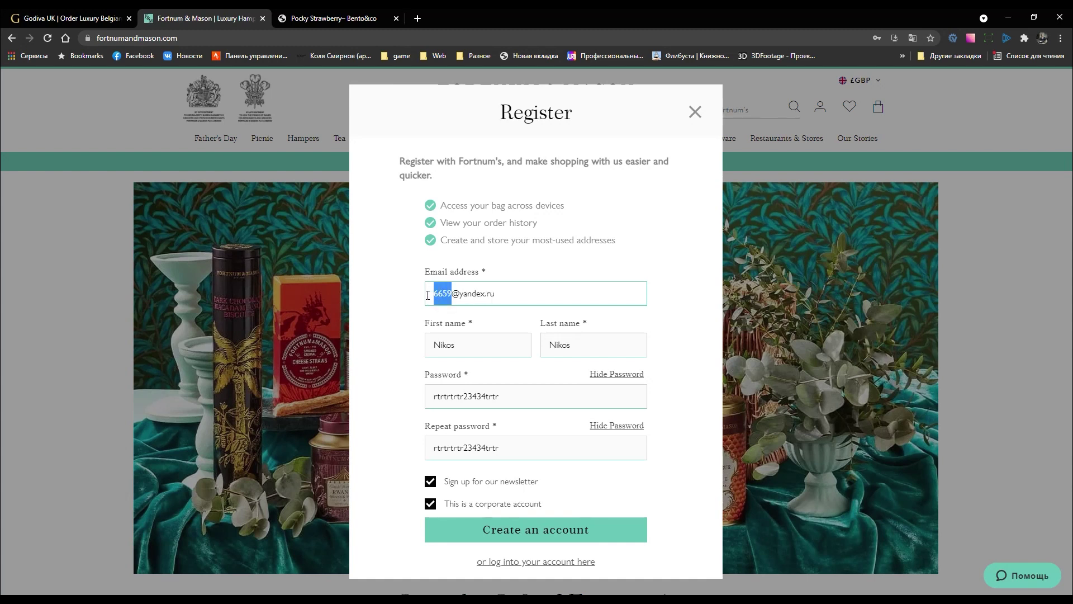
type("пеапарапрапр")
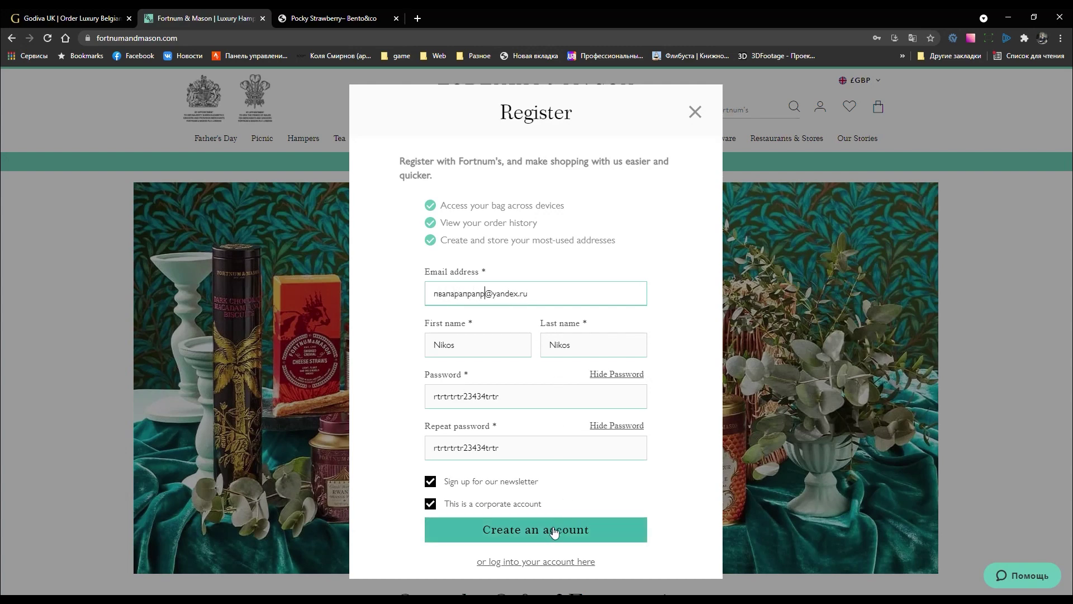
left_click(551, 529)
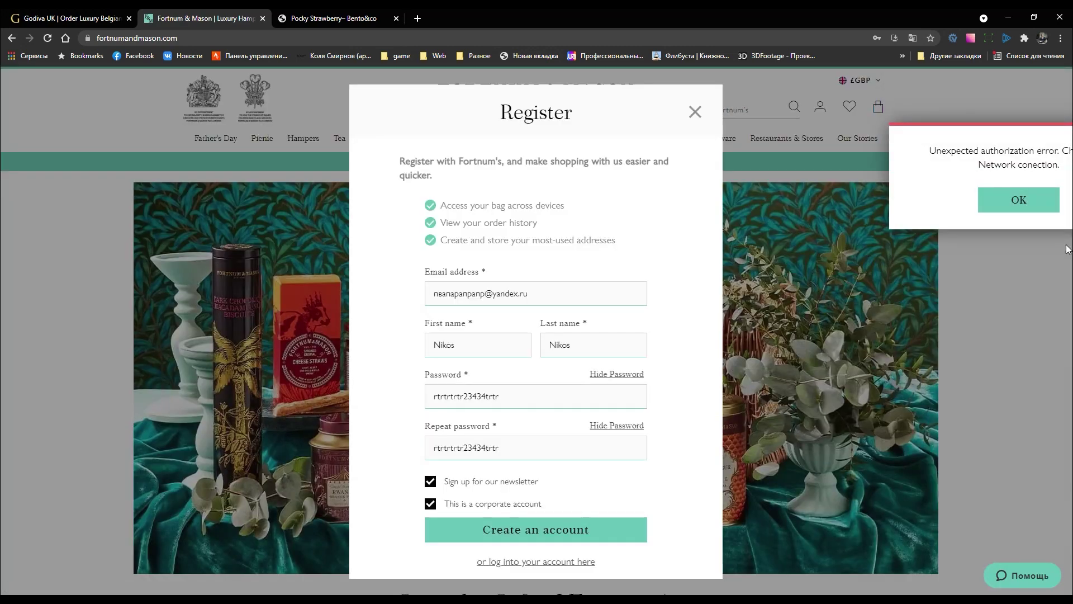
left_click(1021, 200)
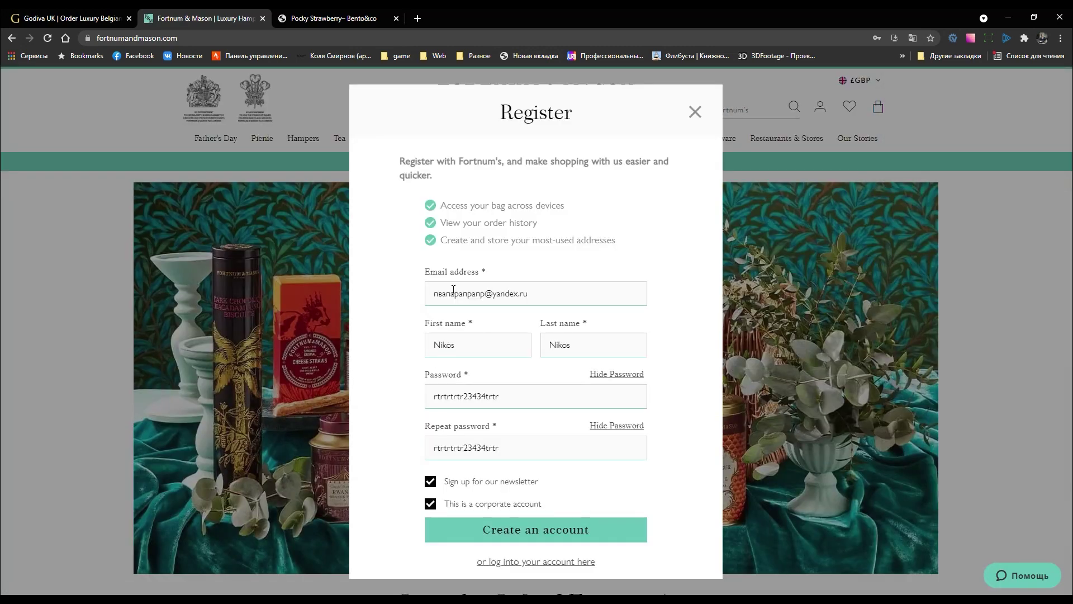
- Change the e-mail's name part to 'павпав', then 'gfdgfhf', and resubmit the registration
left_click_drag(483, 293, 431, 295)
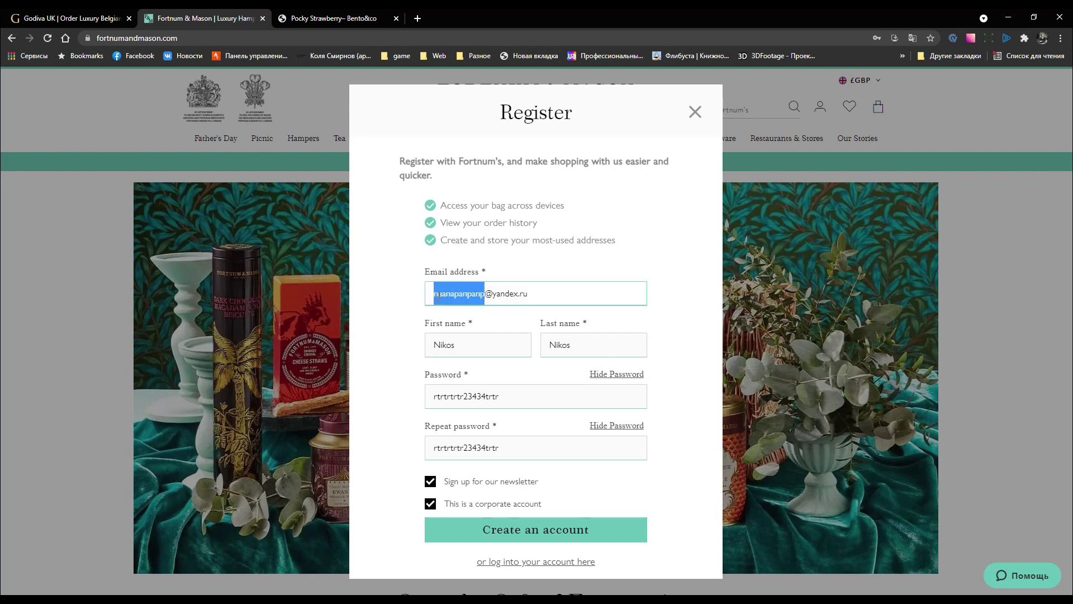
type("павпав")
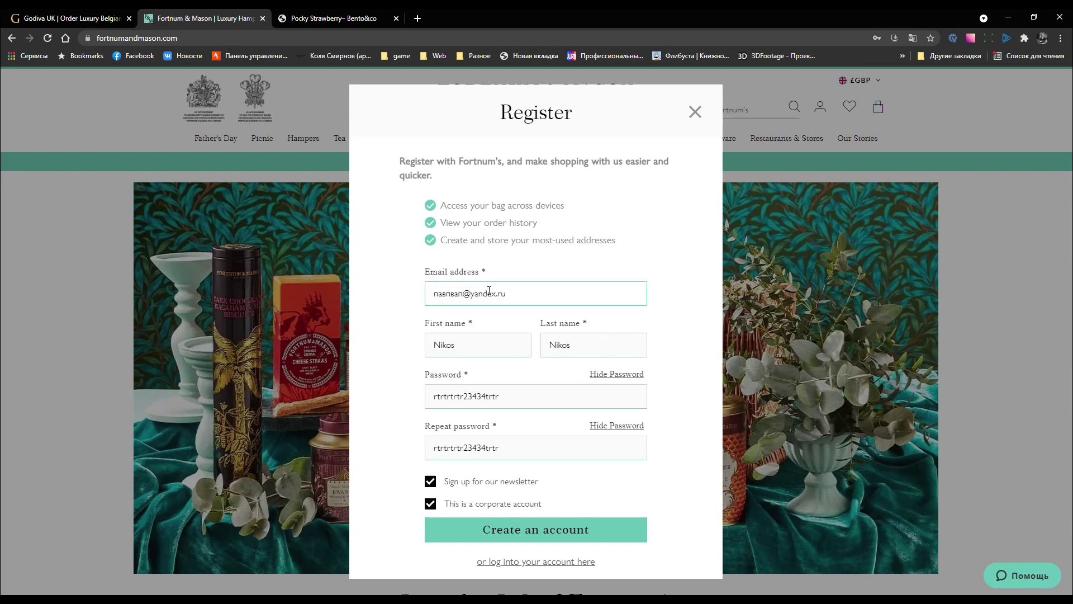
left_click_drag(463, 295, 431, 295)
type("gfdgfhf")
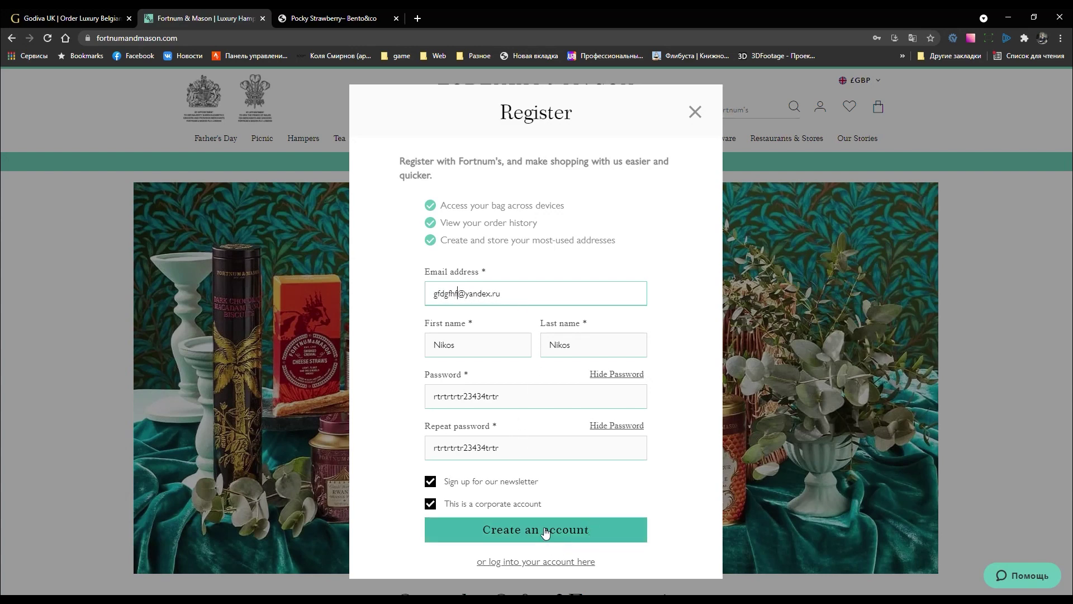
left_click(545, 532)
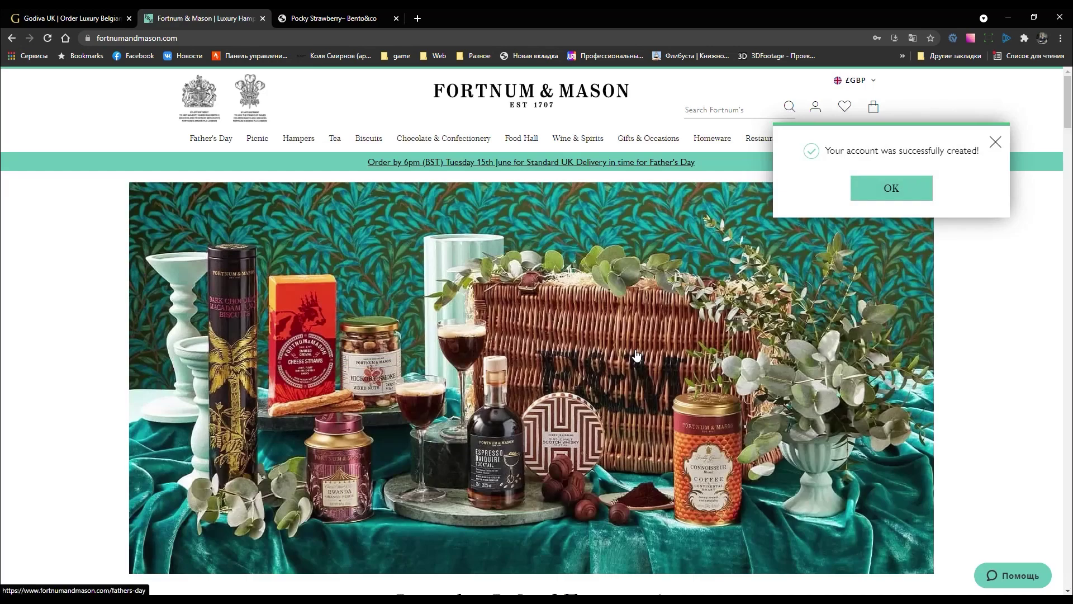
- Dismiss the 'account successfully created' popup and scroll down to the page footer
left_click(893, 191)
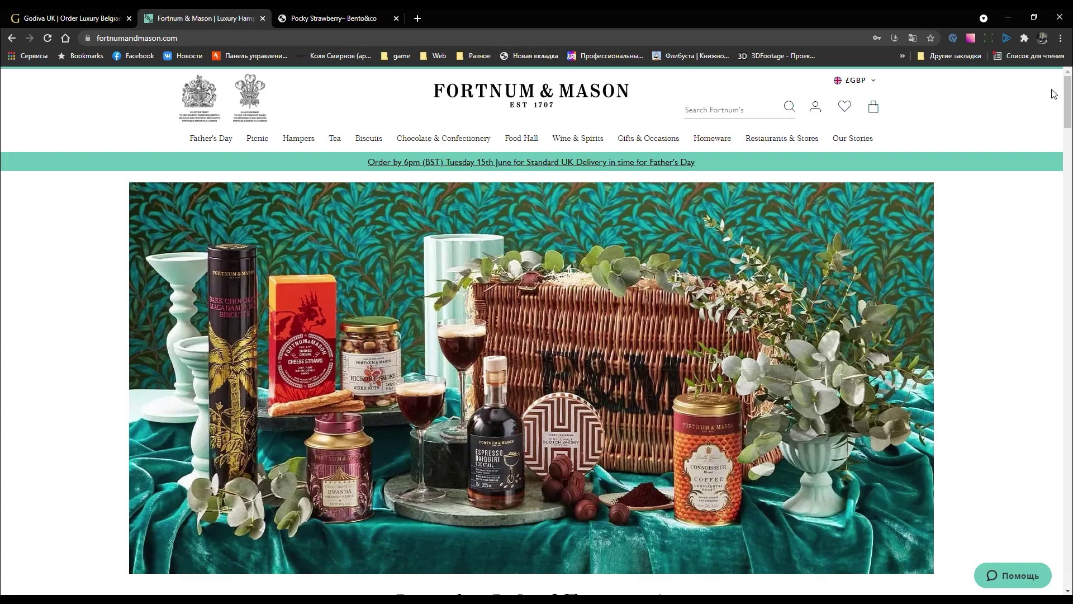
left_click_drag(1067, 101, 1068, 565)
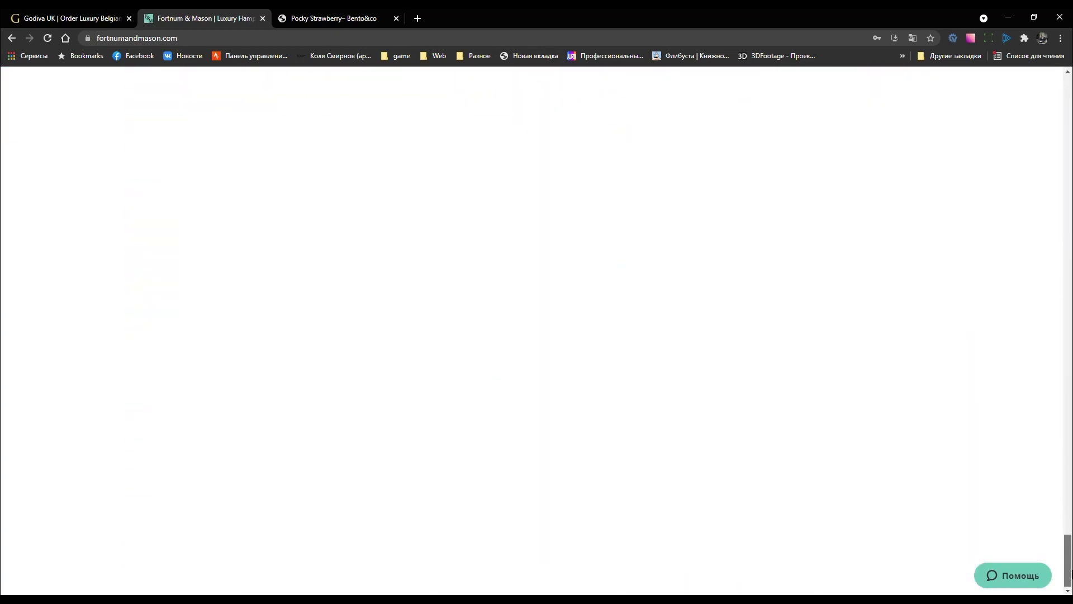
- Fill the footer newsletter field with a saved e-mail plus the Cyrillic letters 'ппапр'
scroll(680, 426, "up", 5)
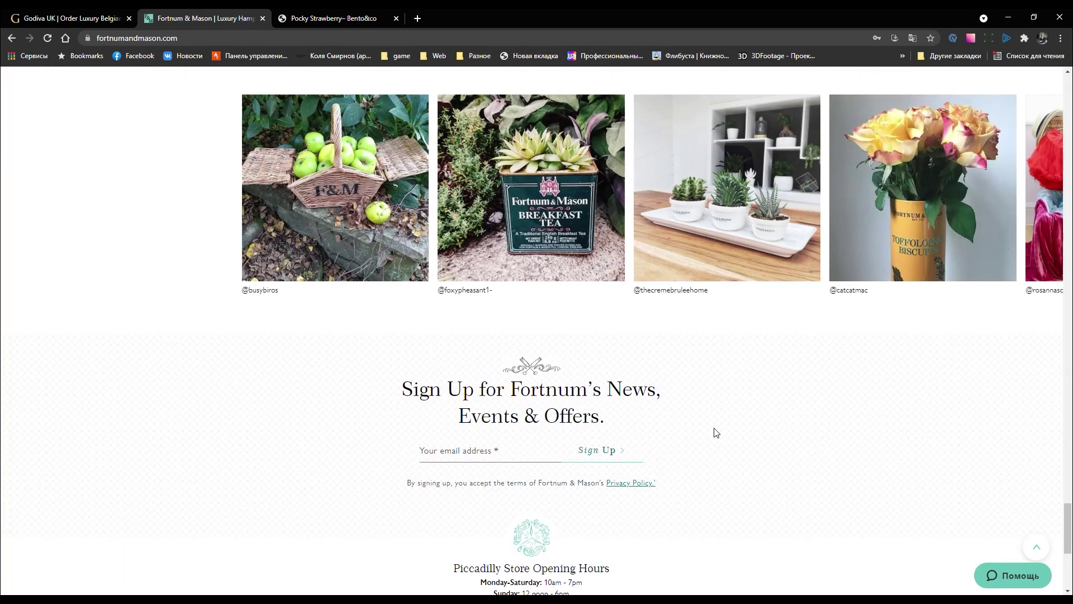
scroll(638, 357, "down", 3)
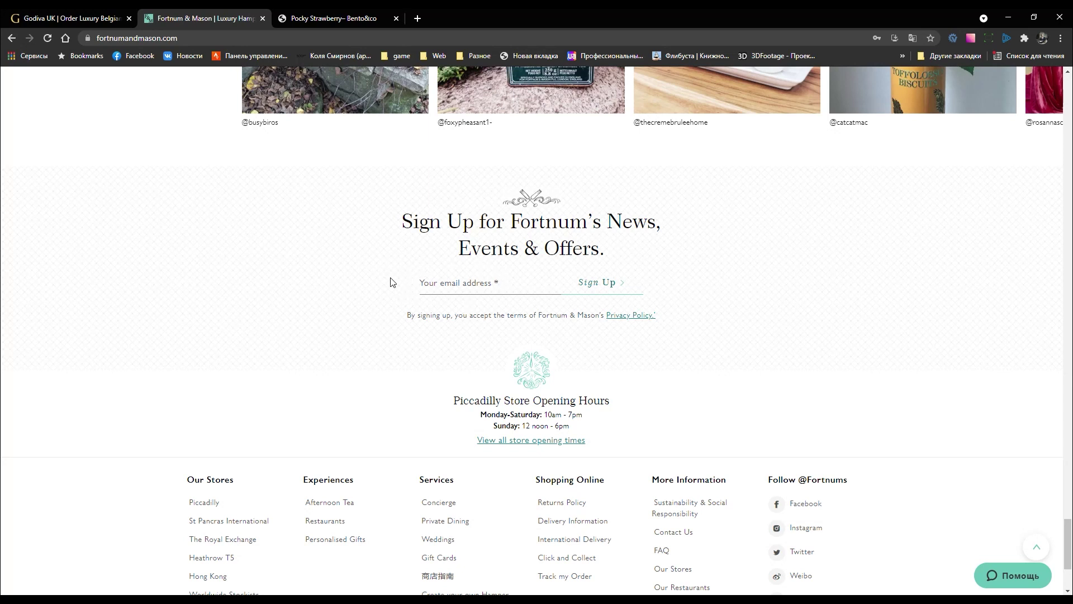
left_click(494, 284)
key("Down")
key("Down")
key("Down")
key("Return")
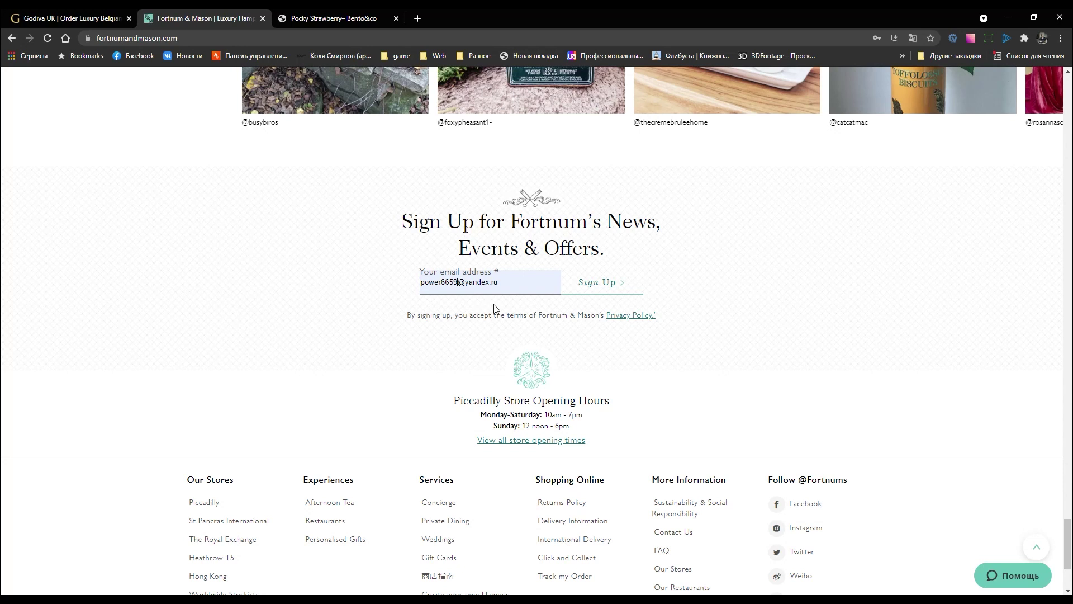
type("gdfgdg")
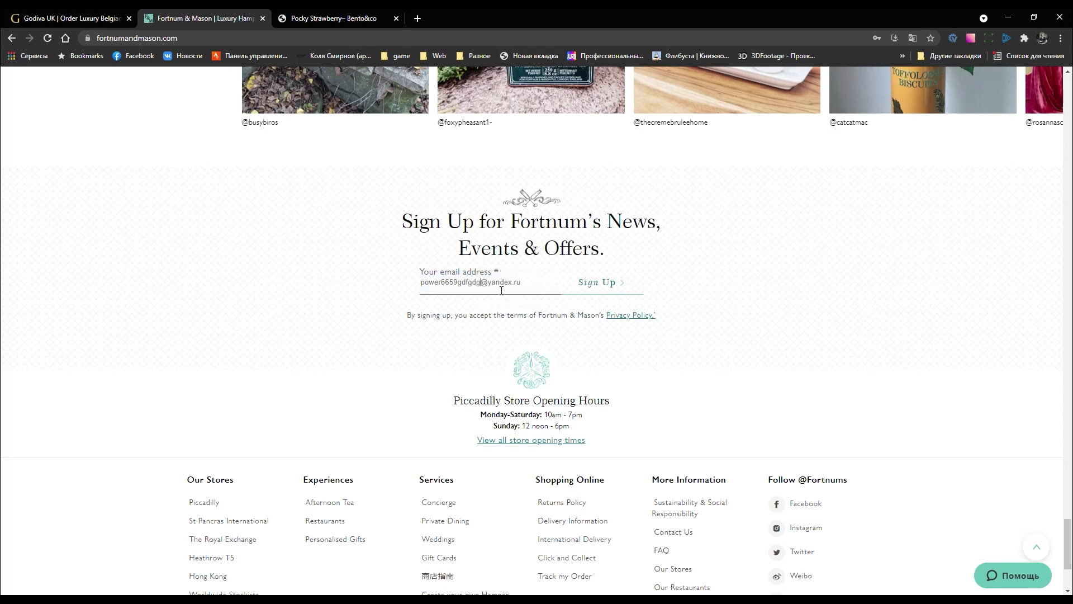
left_click_drag(460, 283, 481, 282)
key("BackSpace")
type("ппапр")
- Submit the newsletter sign-up and dismiss the invalid e-mail alert
left_click(599, 284)
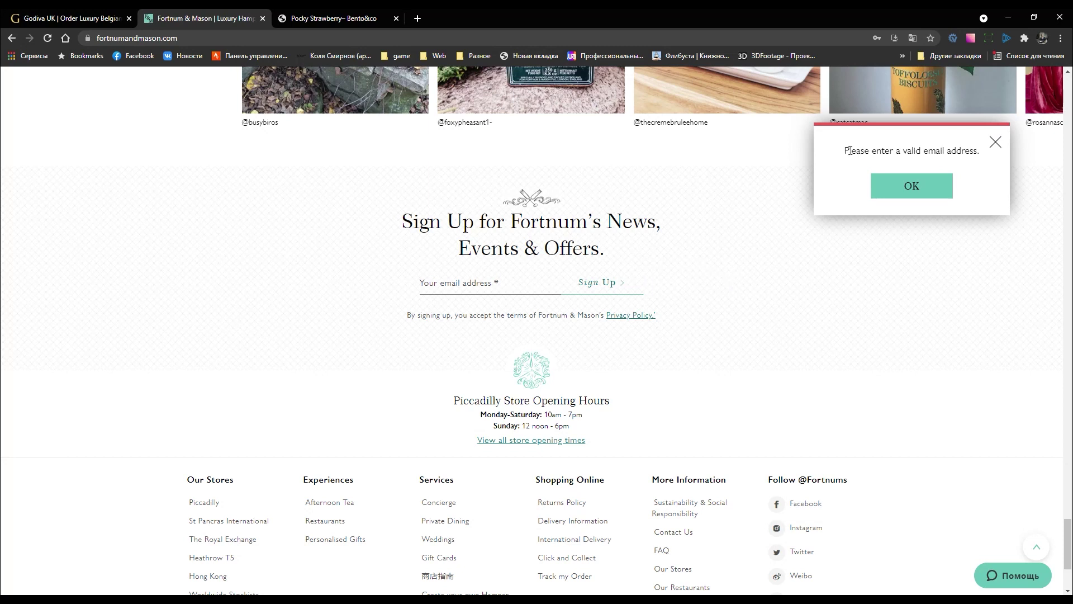
left_click_drag(849, 150, 955, 150)
left_click(911, 186)
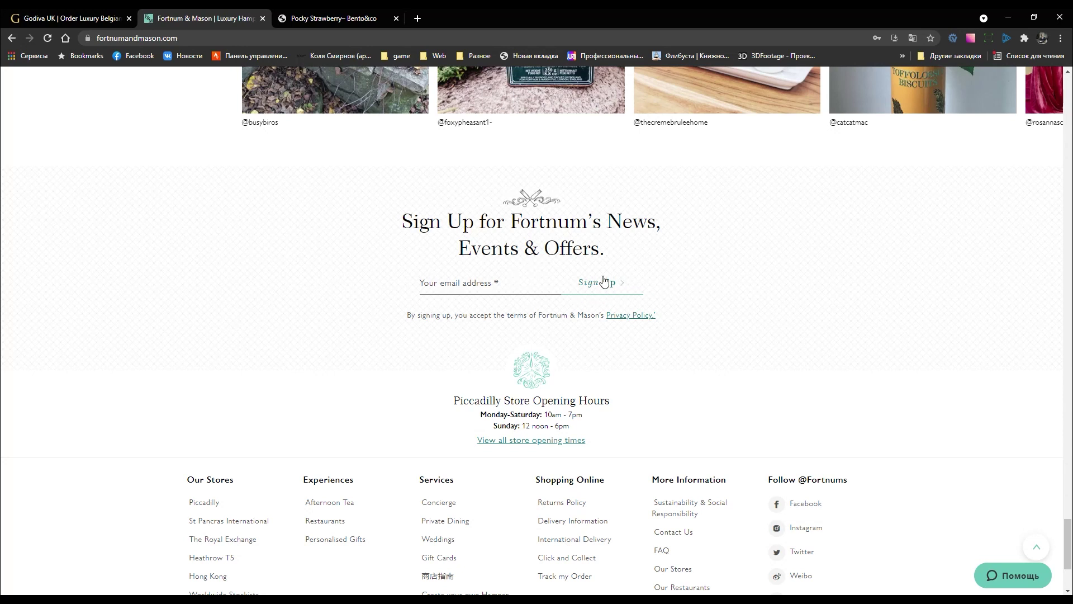
- Close the saved e-mail suggestions and scroll back up the page
left_click(492, 282)
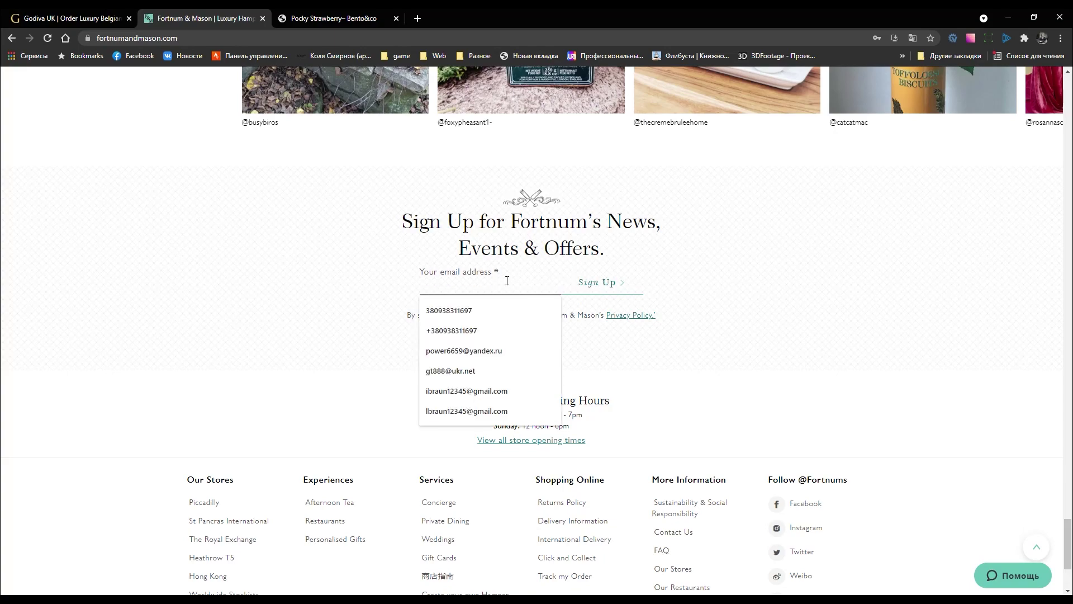
left_click(588, 302)
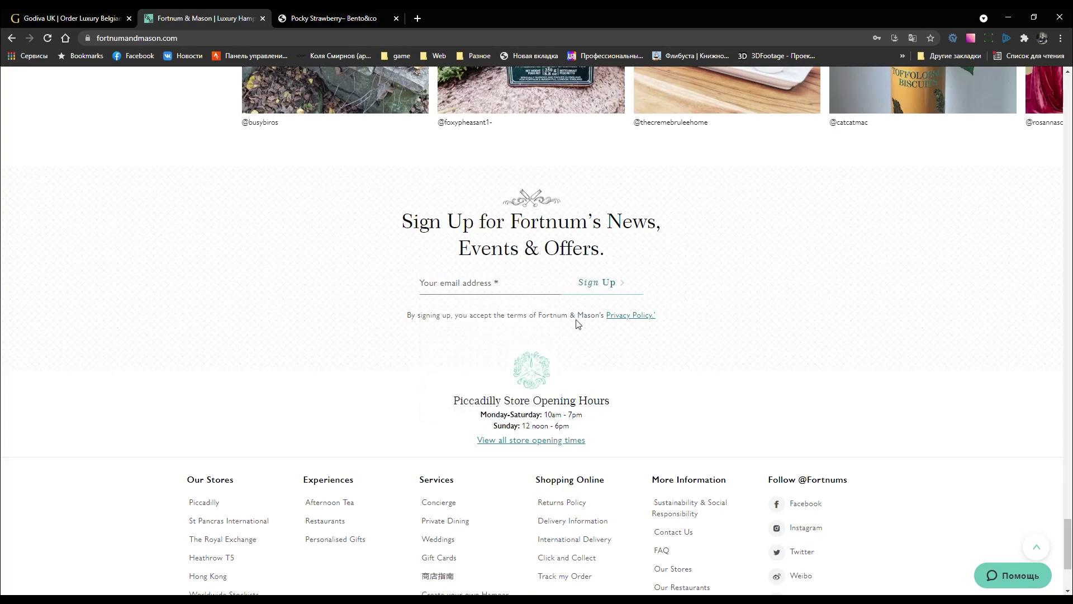
scroll(555, 324, "up", 2)
scroll(675, 337, "up", 10)
scroll(727, 280, "up", 5)
scroll(765, 233, "up", 3)
scroll(766, 237, "up", 5)
scroll(760, 240, "up", 5)
scroll(759, 240, "up", 5)
scroll(761, 239, "up", 5)
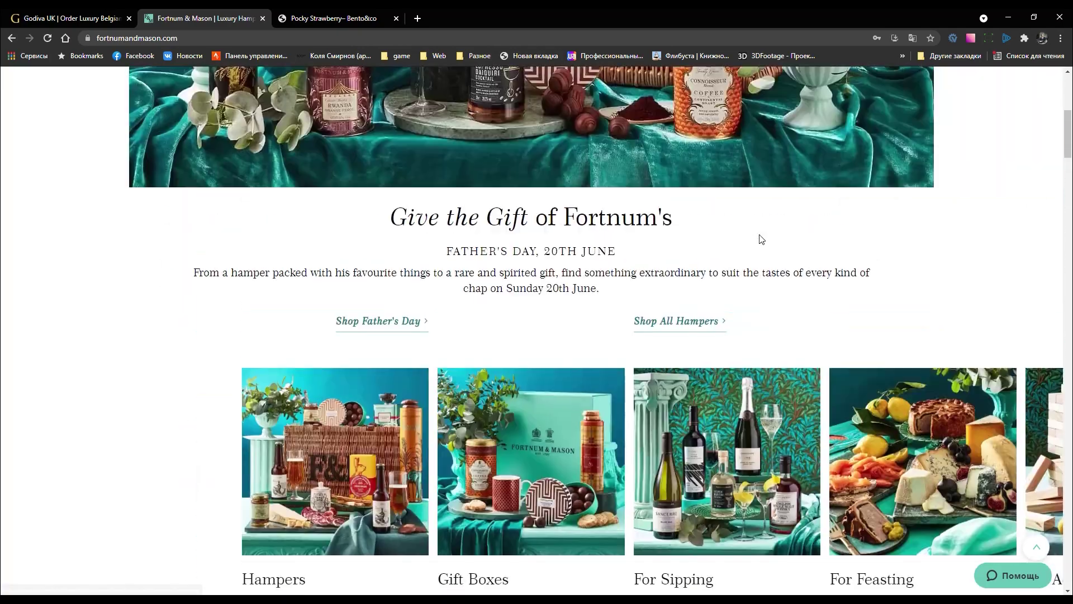
scroll(761, 239, "up", 6)
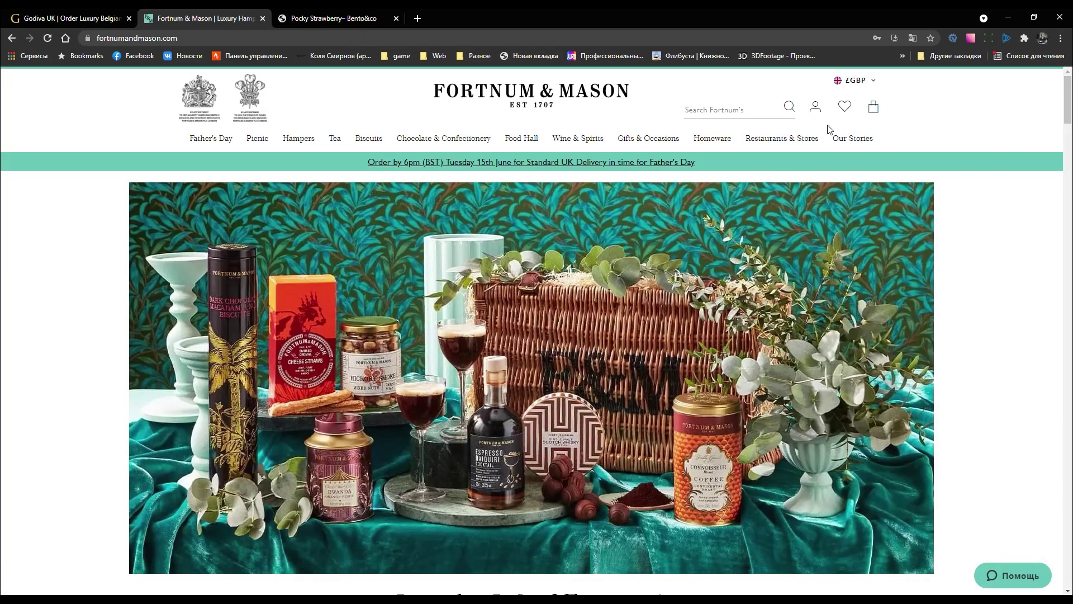
scroll(880, 213, "down", 10)
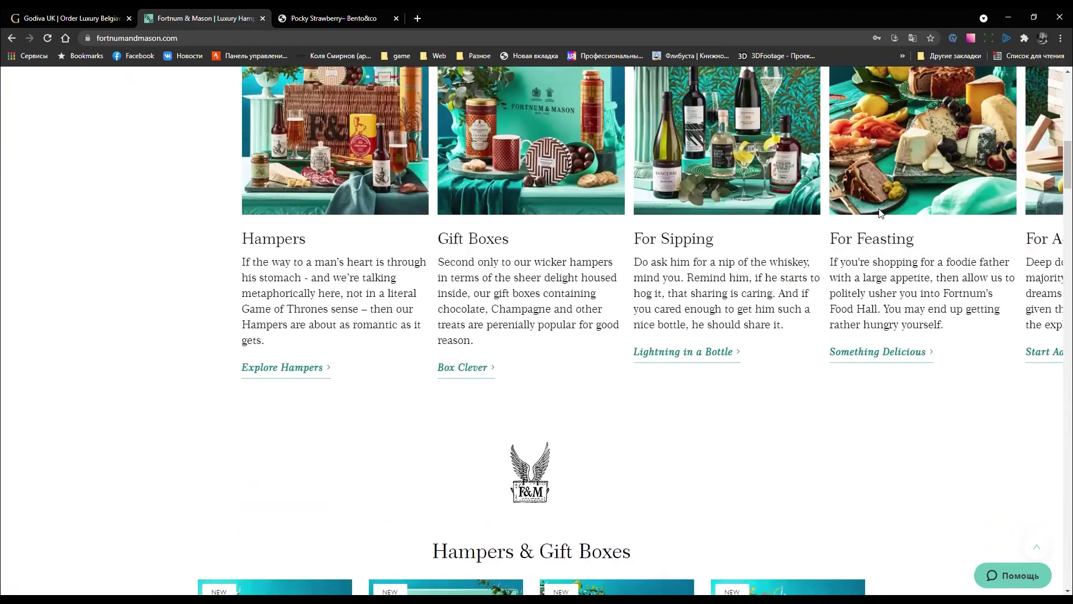
scroll(727, 191, "up", 2)
scroll(559, 252, "down", 5)
scroll(630, 220, "up", 1)
scroll(630, 220, "down", 4)
scroll(503, 196, "down", 4)
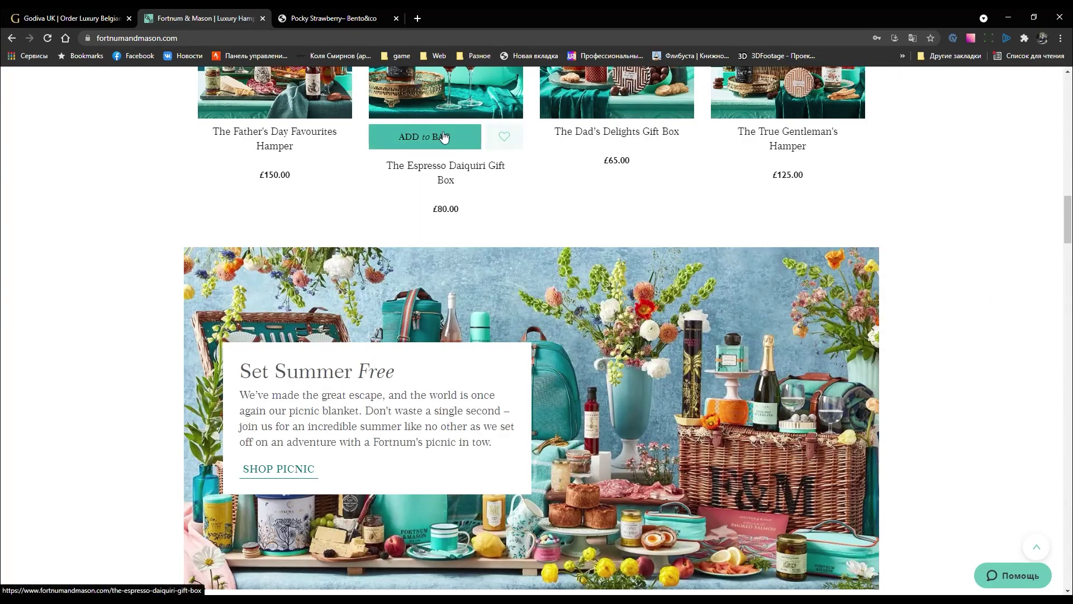
scroll(721, 201, "up", 7)
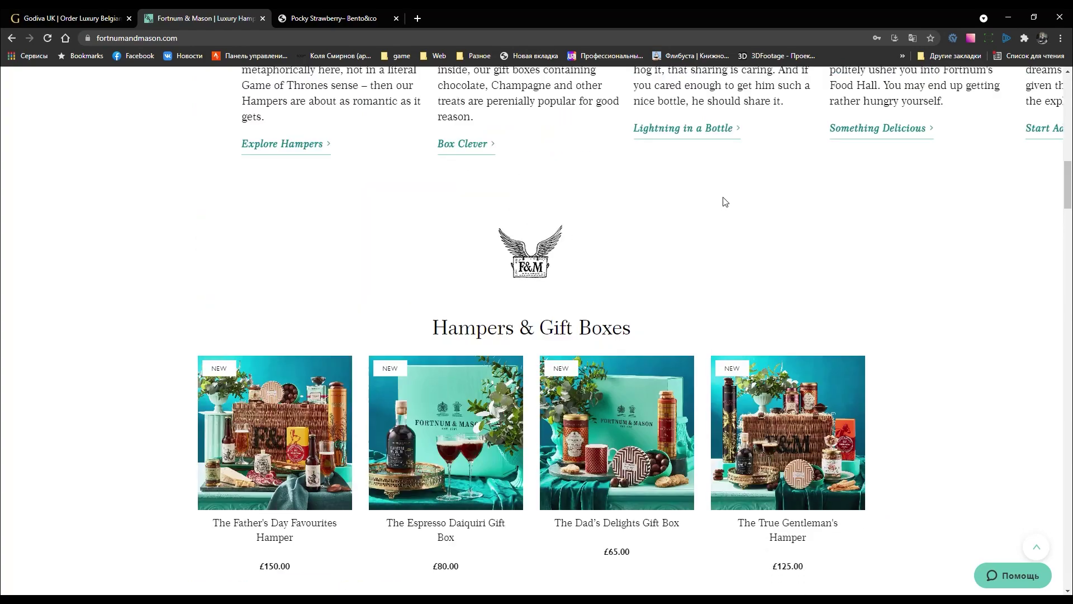
scroll(723, 197, "up", 6)
scroll(723, 197, "up", 10)
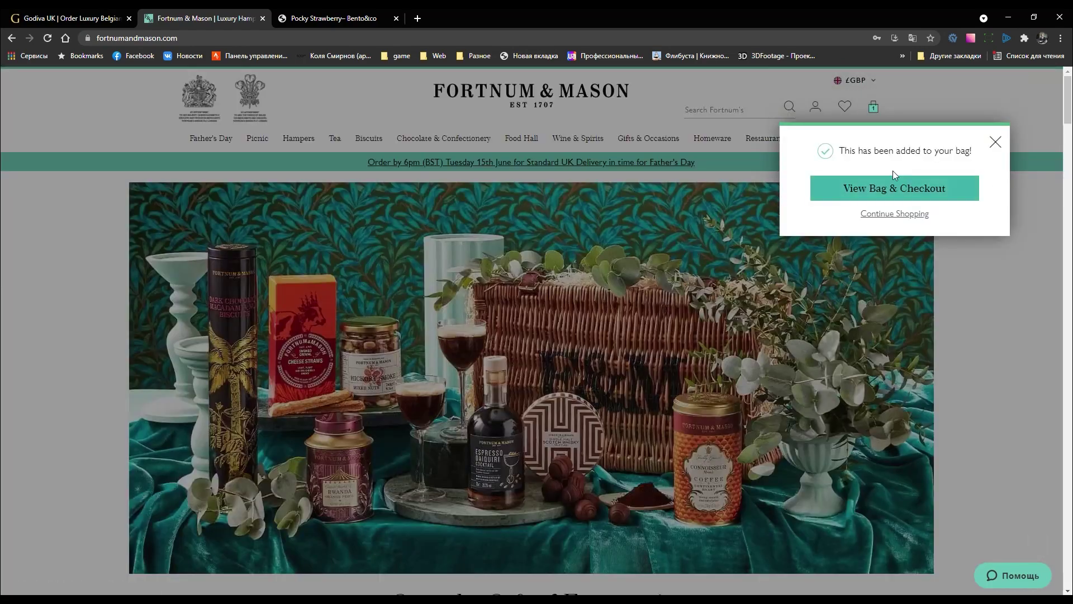
- Check out the Espresso Daiquiri Gift Box confirming over 18, then return to the homepage
left_click(887, 189)
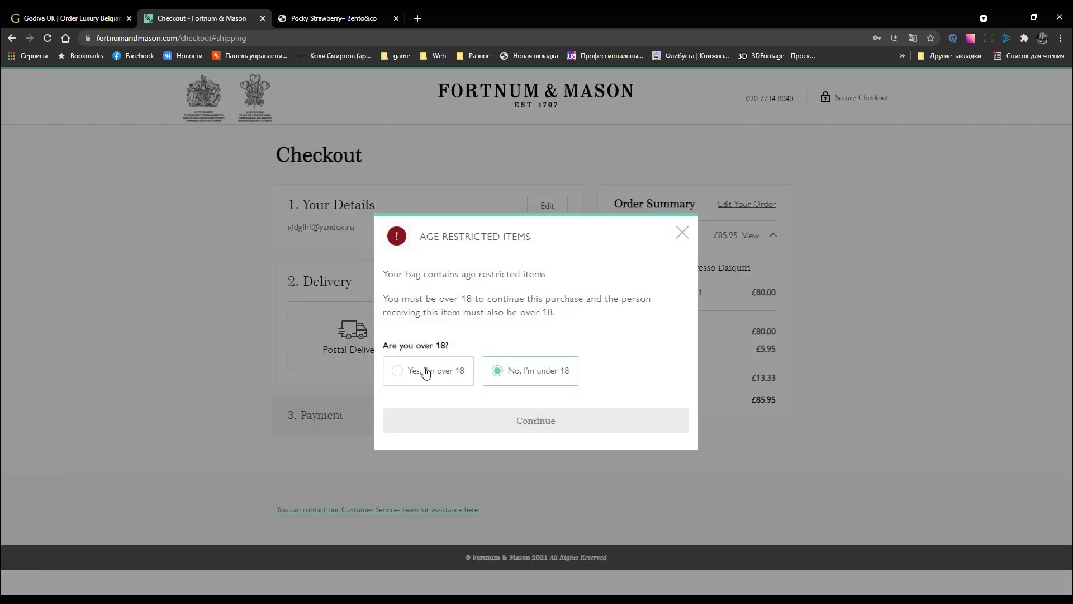
left_click(421, 375)
left_click(530, 423)
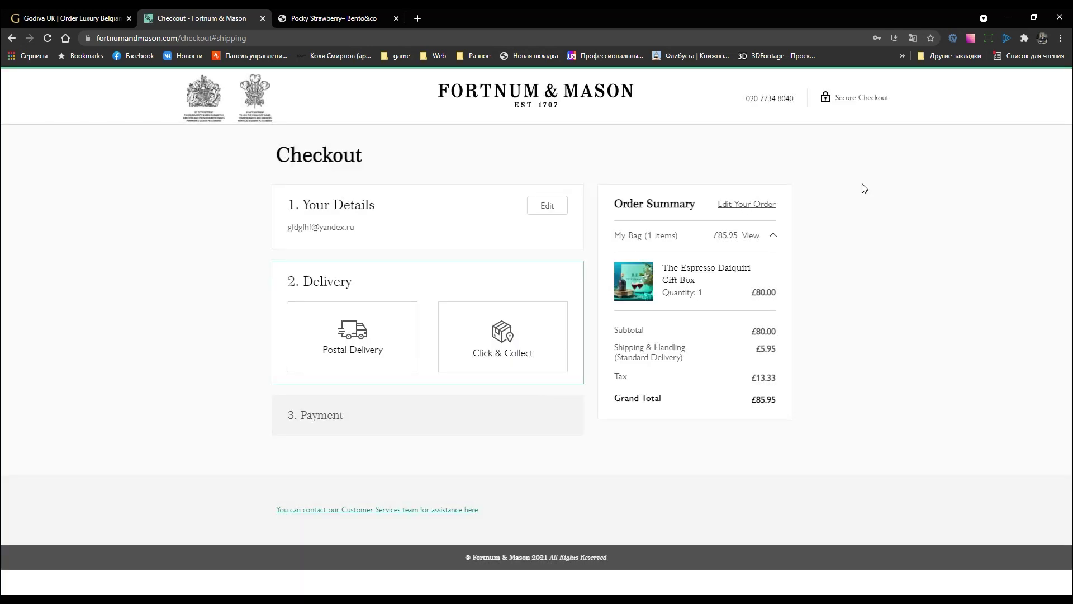
left_click(519, 101)
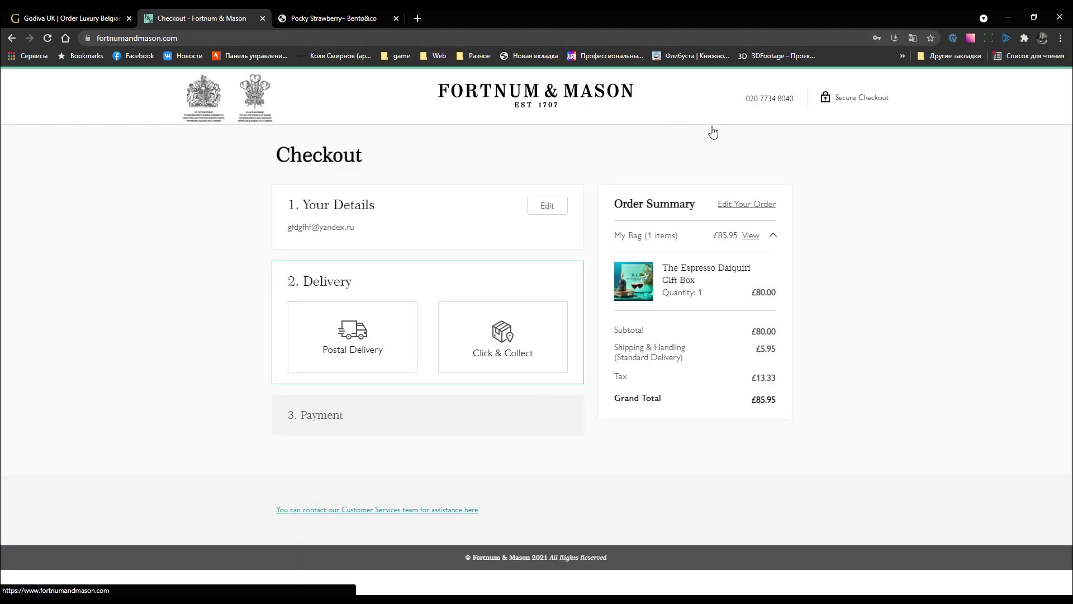
- Open The Dad's Delights Gift Box in a new tab and add it to the bag
scroll(665, 240, "down", 10)
scroll(666, 240, "down", 5)
scroll(666, 240, "down", 4)
scroll(666, 240, "down", 5)
scroll(207, 151, "up", 4)
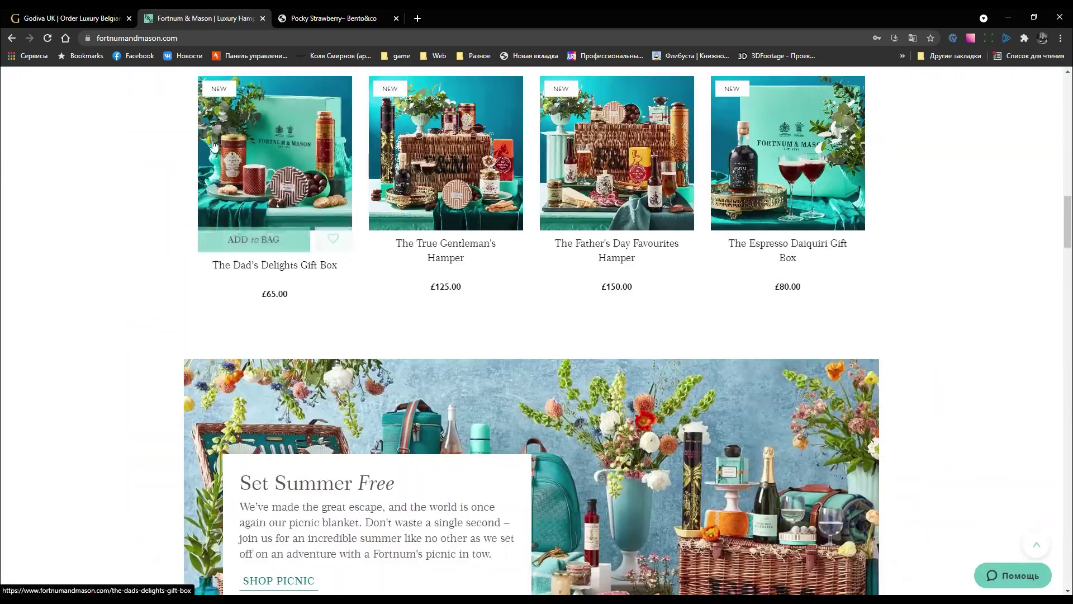
middle_click(207, 151)
left_click(335, 18)
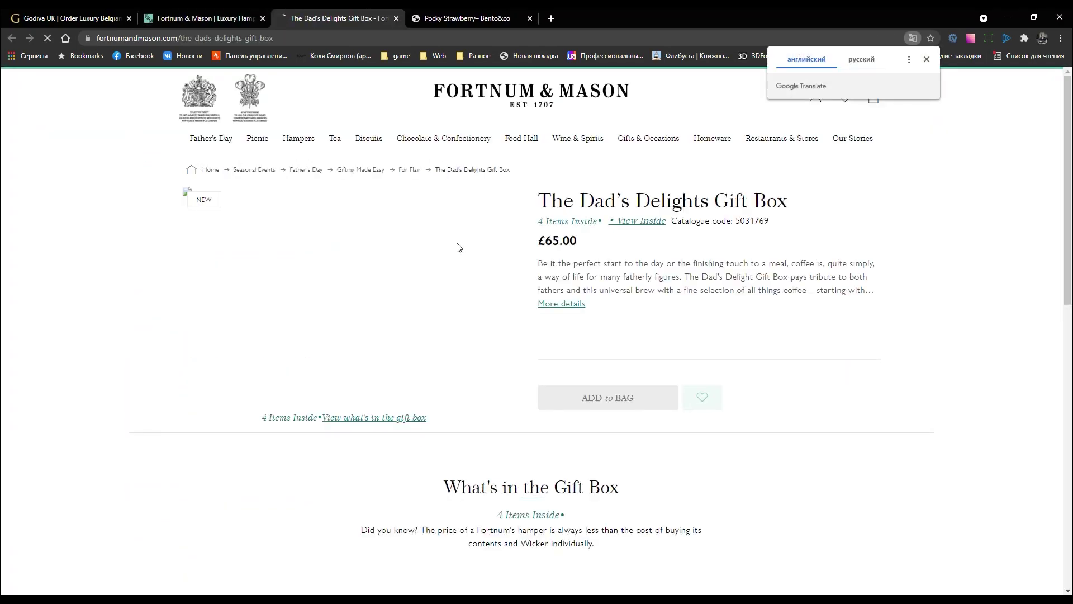
scroll(559, 279, "down", 2)
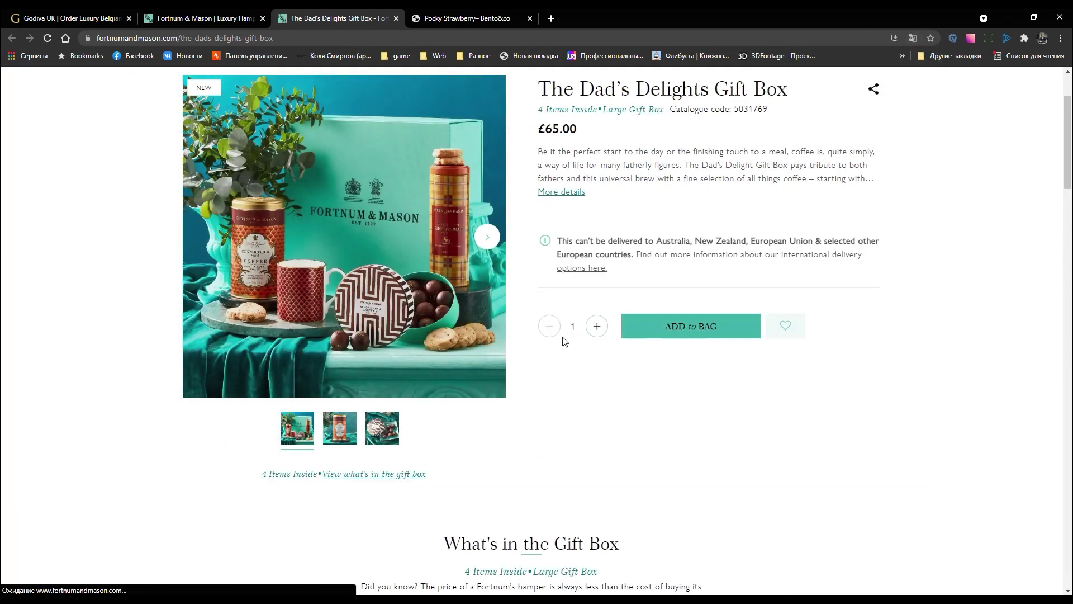
left_click(731, 329)
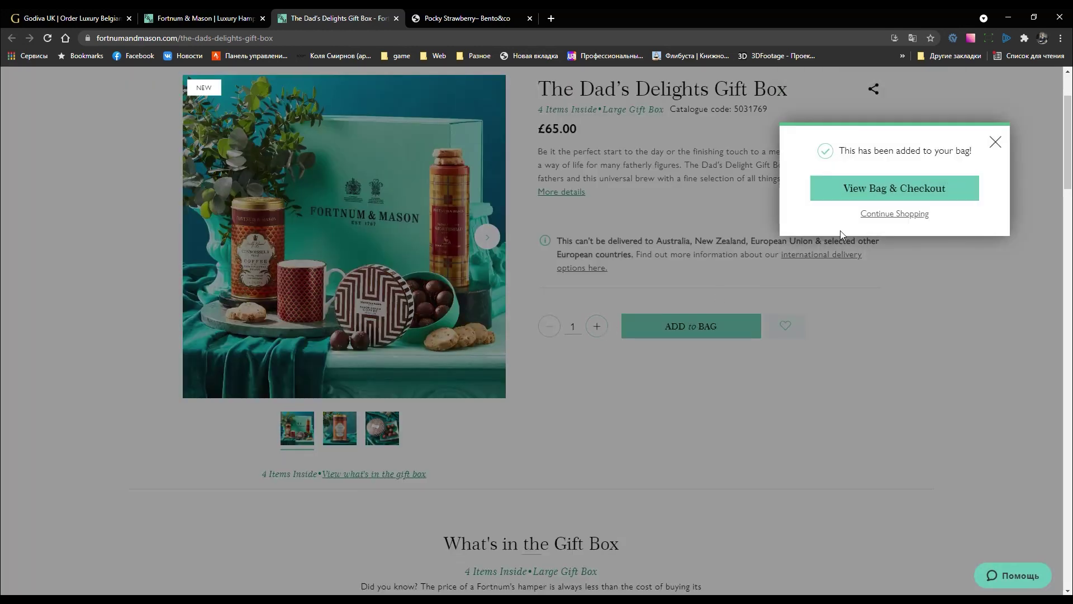
- Go to checkout (£150.95 total) confirming over 18, then switch back to the hampers listing
left_click(895, 190)
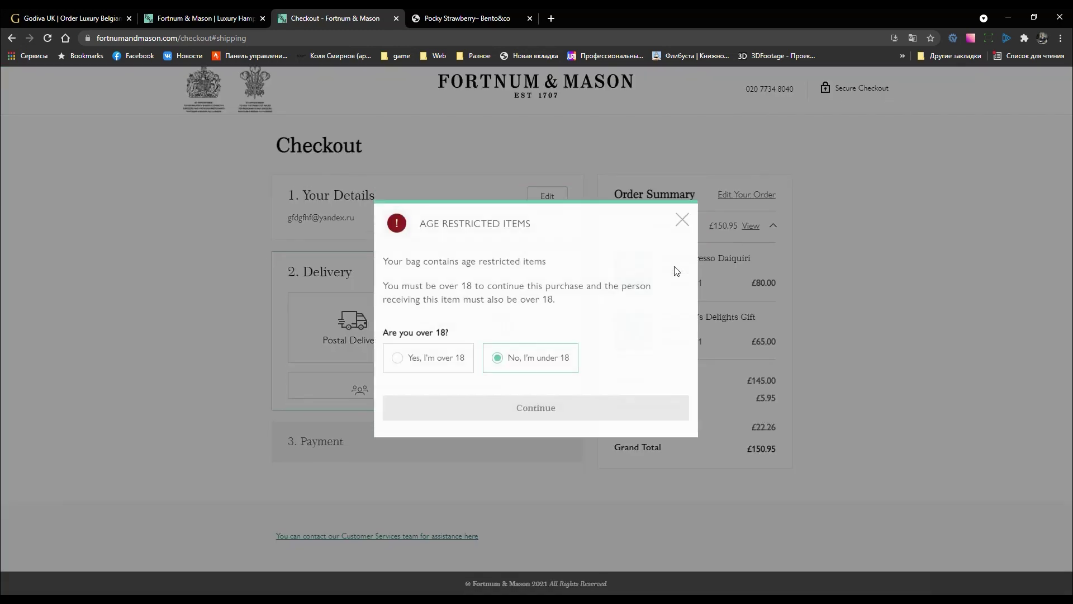
left_click(428, 371)
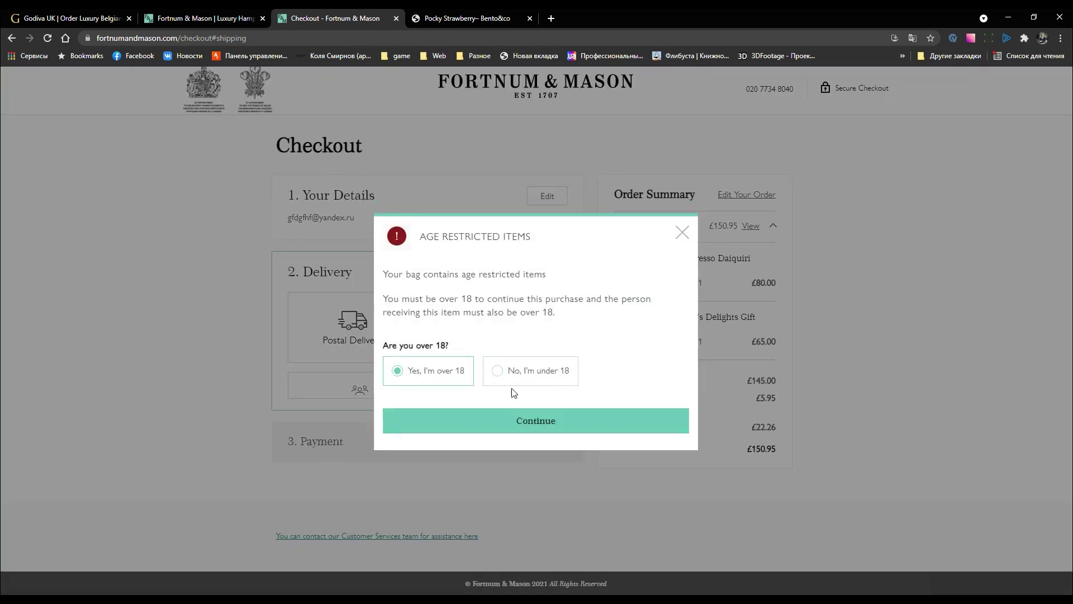
left_click(520, 420)
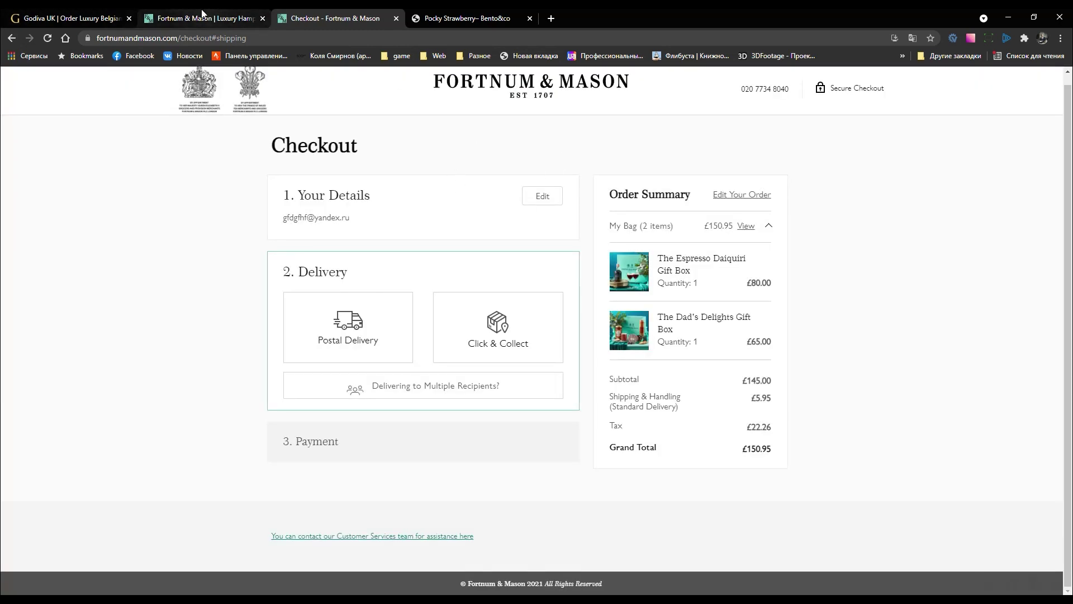
left_click(201, 18)
scroll(711, 256, "up", 5)
scroll(610, 309, "down", 4)
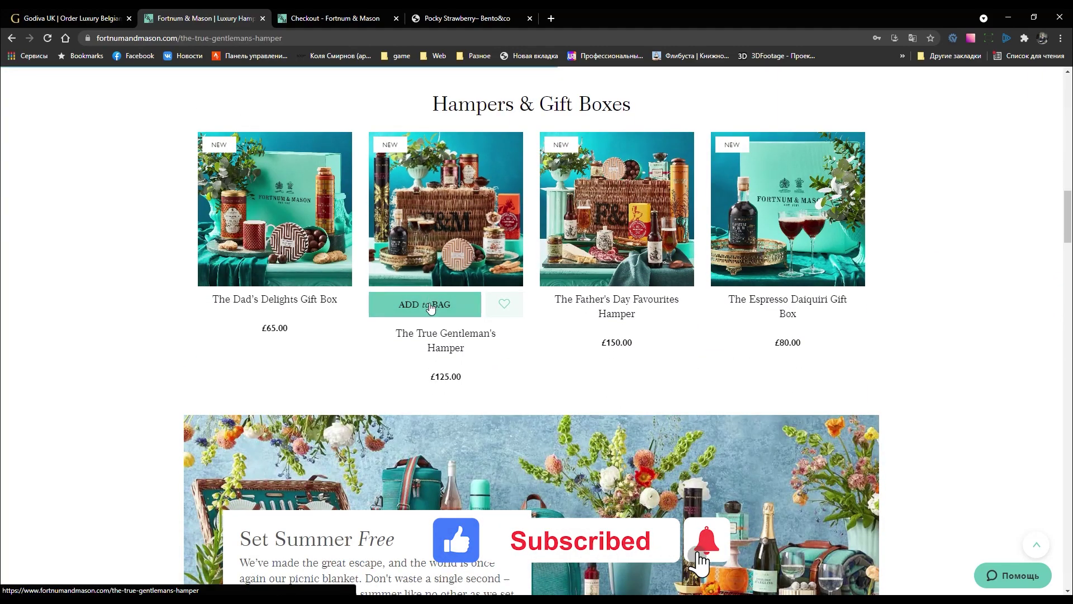
- Add ten True Gentleman's Hampers to the bag and proceed to View Bag & Checkout
left_click(431, 306)
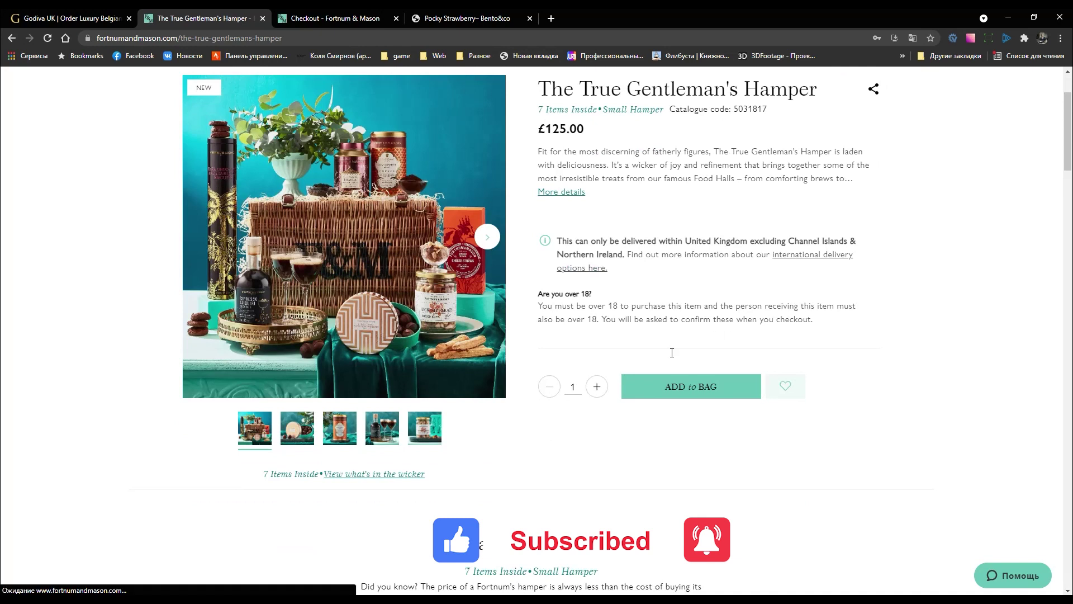
left_click_drag(578, 385, 541, 398)
type("1")
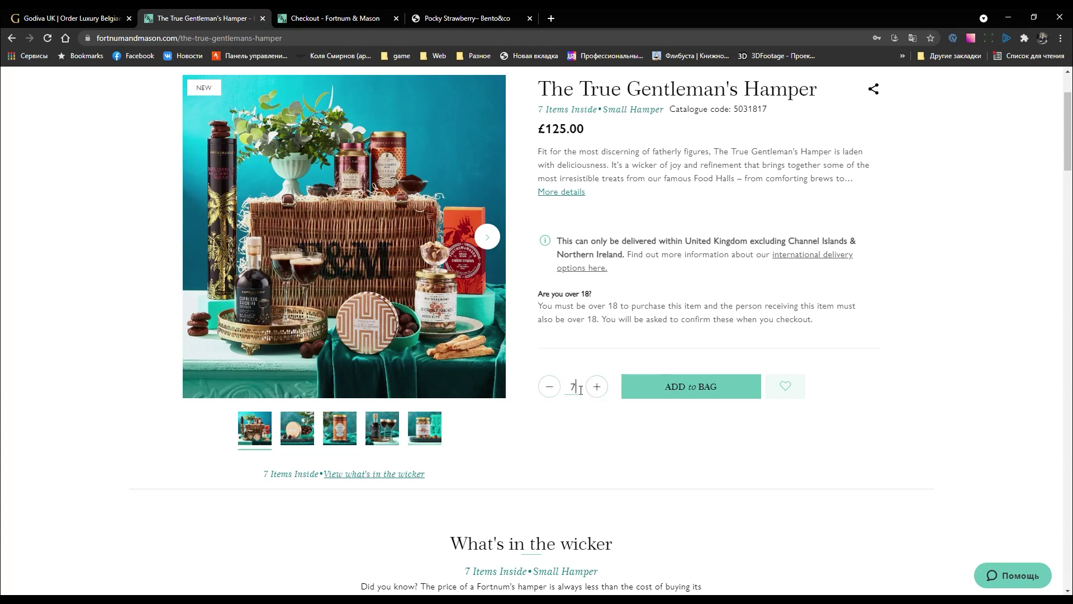
type("10")
key("BackSpace")
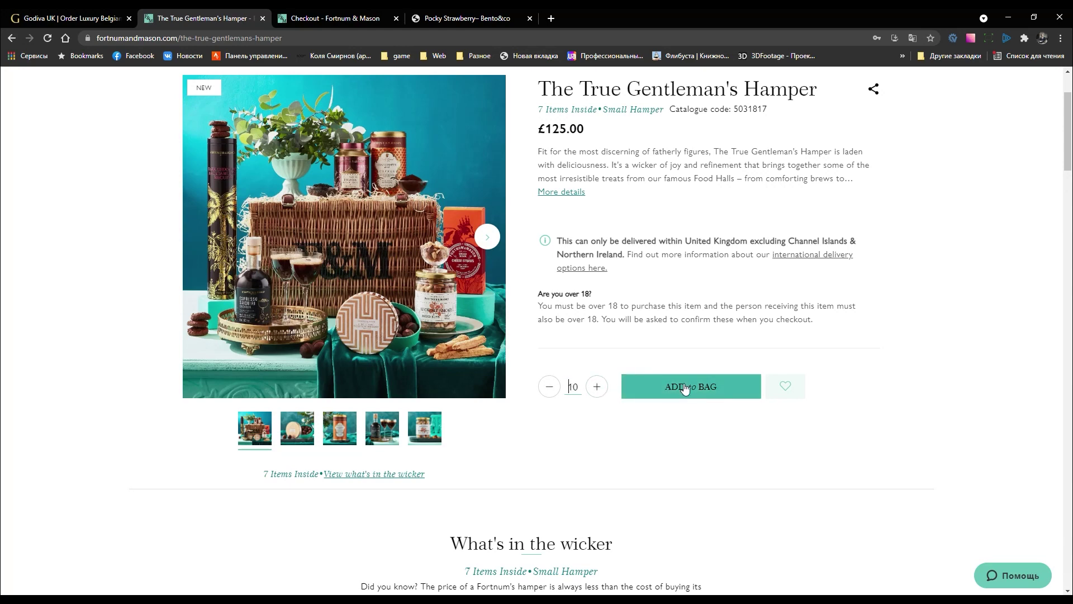
left_click(686, 388)
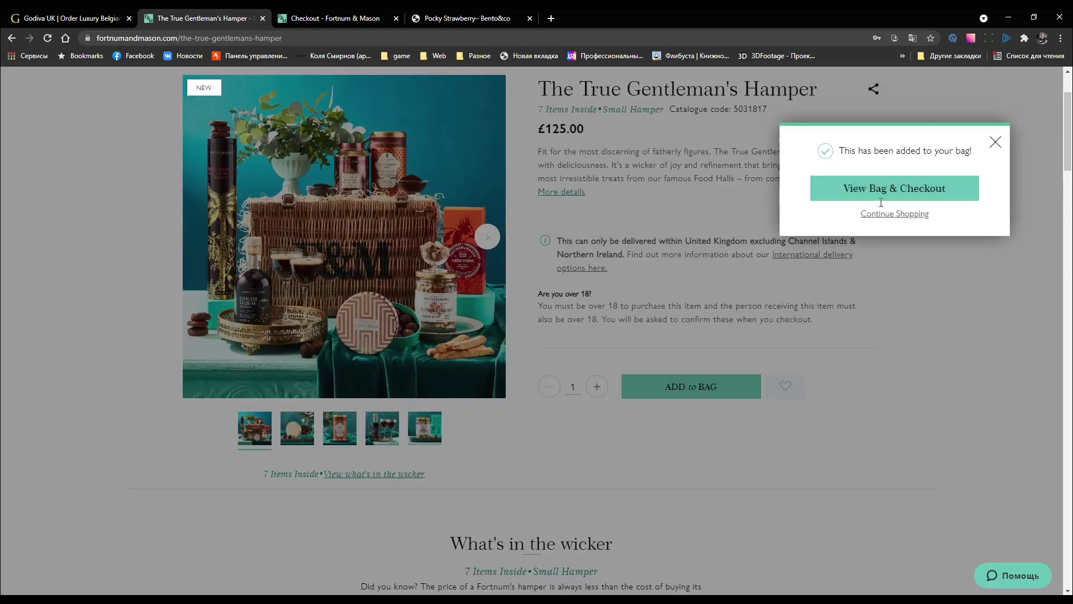
left_click(882, 193)
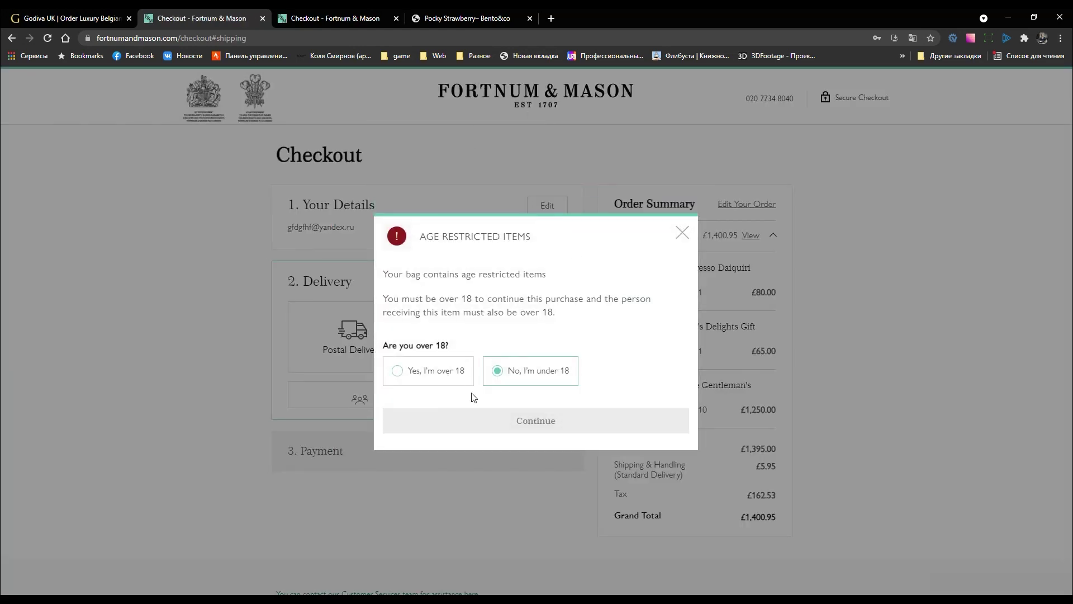
- Confirm the over-18 age check, then go to the other checkout tab and reopen the bag
left_click(466, 380)
left_click(500, 420)
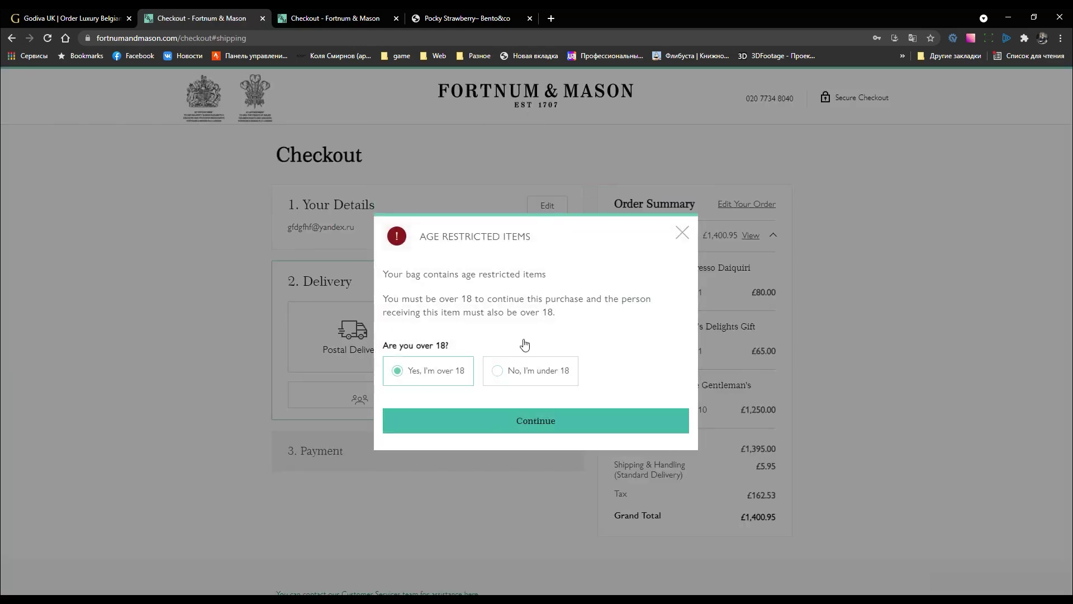
left_click(407, 14)
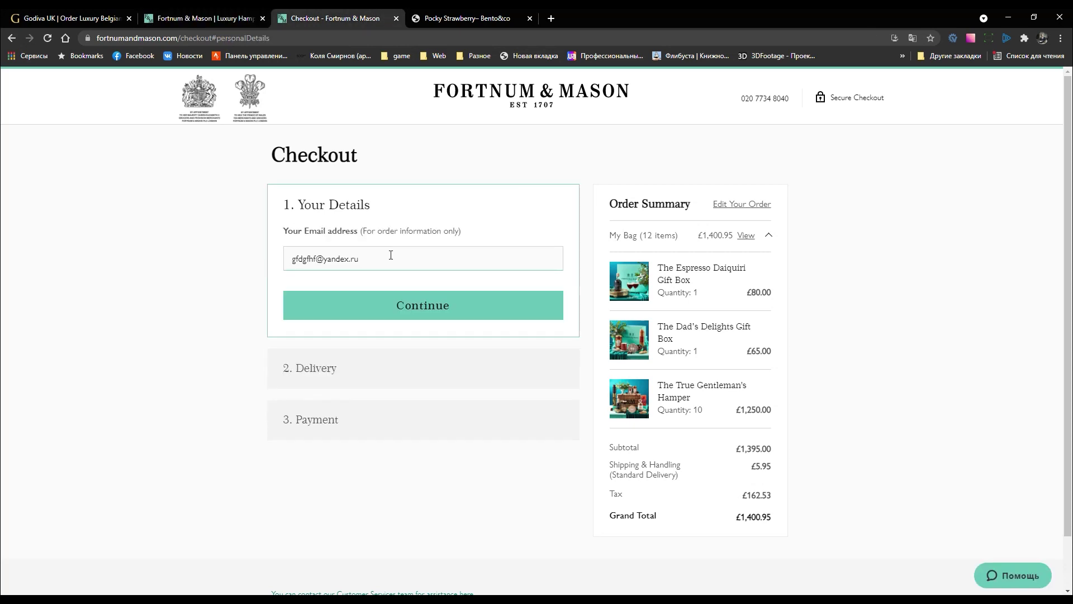
left_click_drag(364, 257, 171, 258)
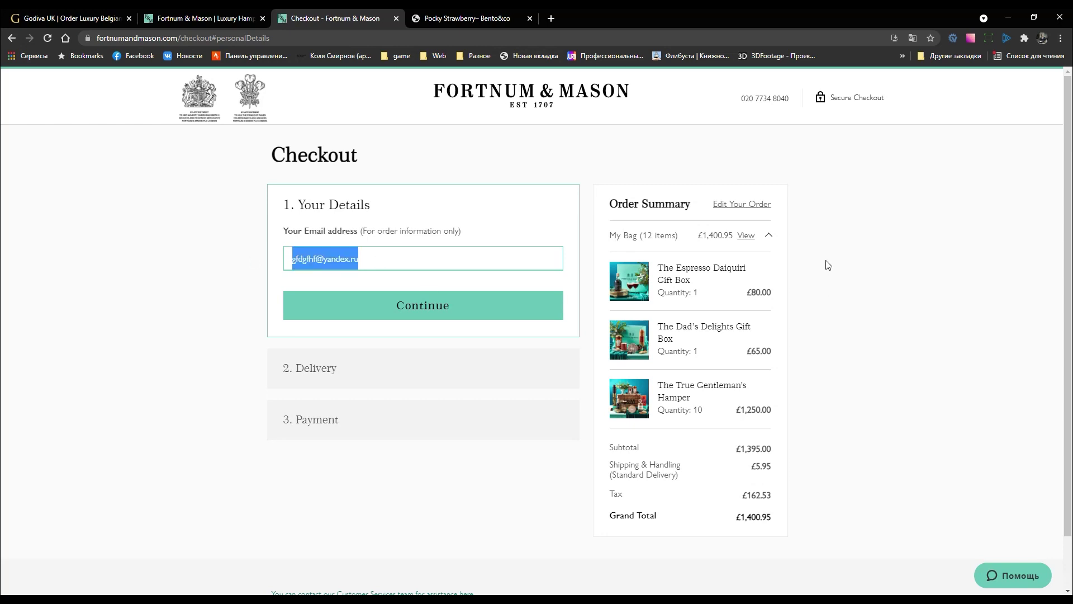
left_click(744, 205)
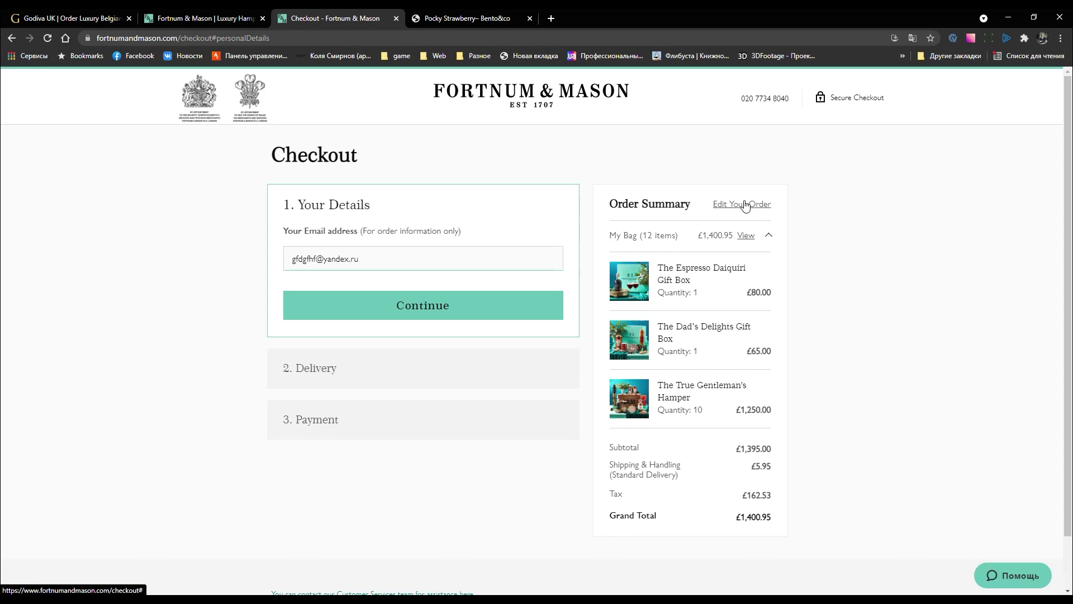
- Lower the Gentleman's Hamper quantity once, then reload the homepage tab to refresh
scroll(838, 232, "down", 5)
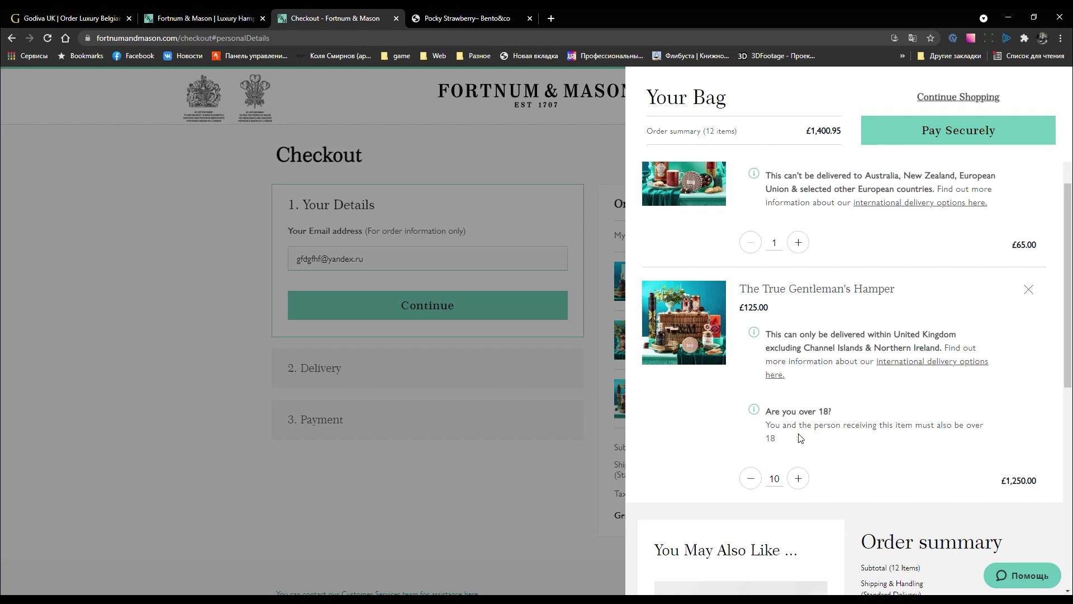
left_click(751, 480)
left_click(751, 480)
left_click(532, 500)
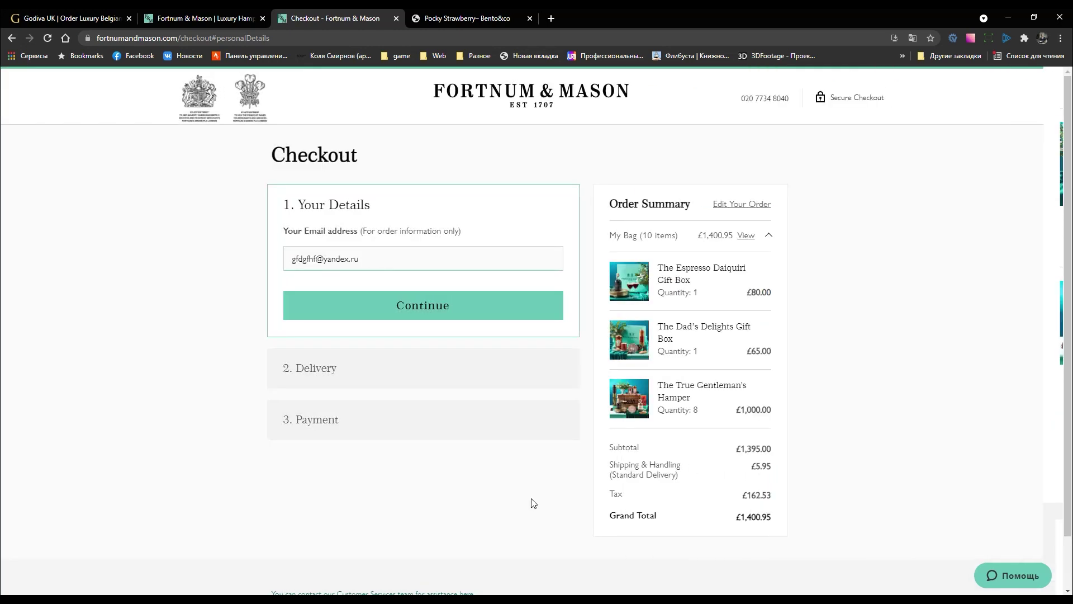
left_click(240, 15)
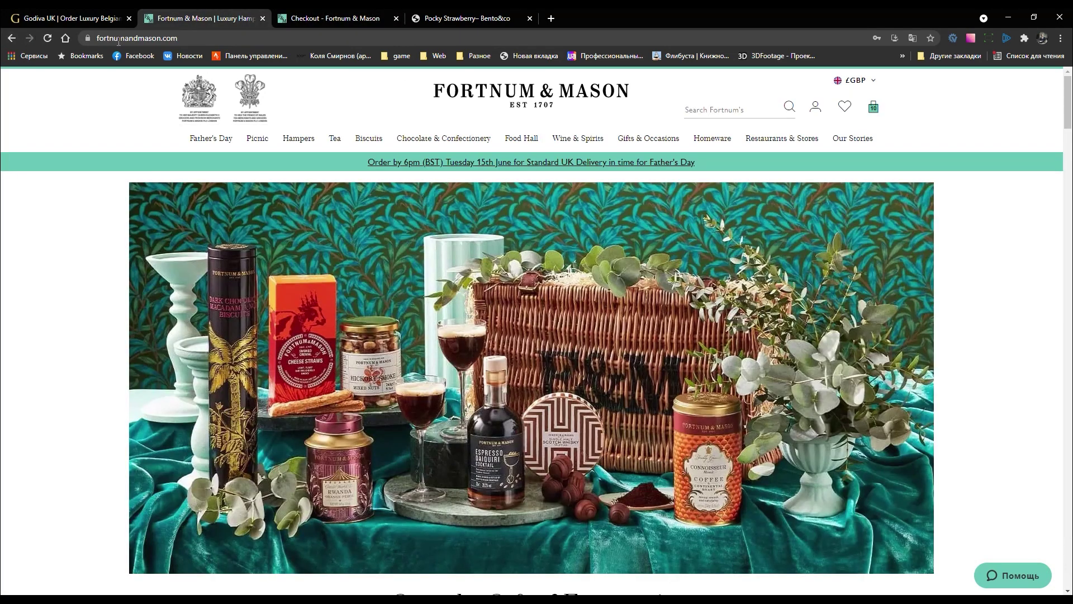
left_click(48, 39)
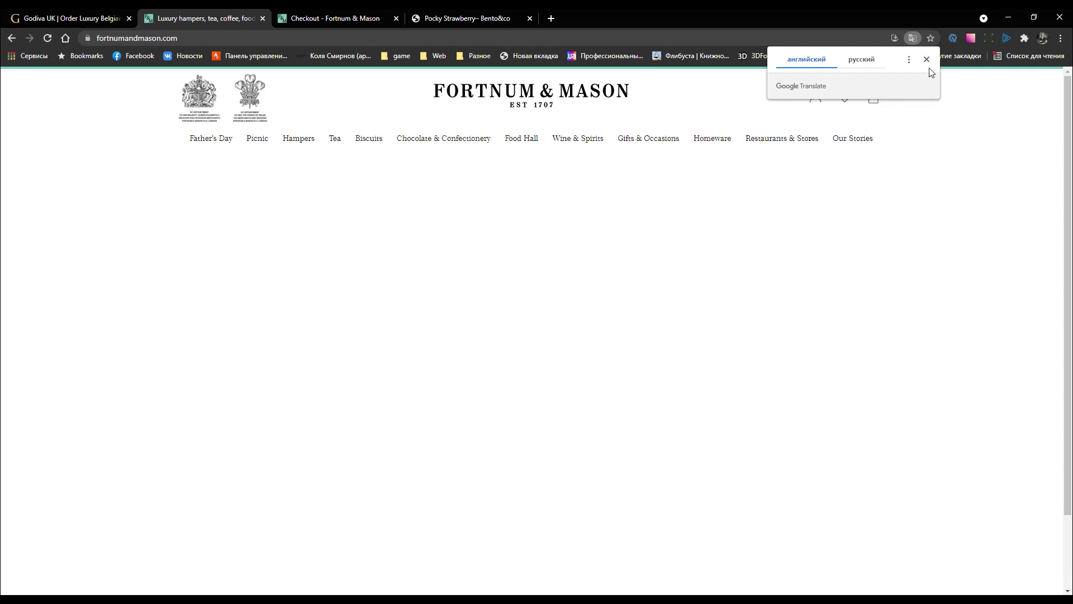
left_click(351, 11)
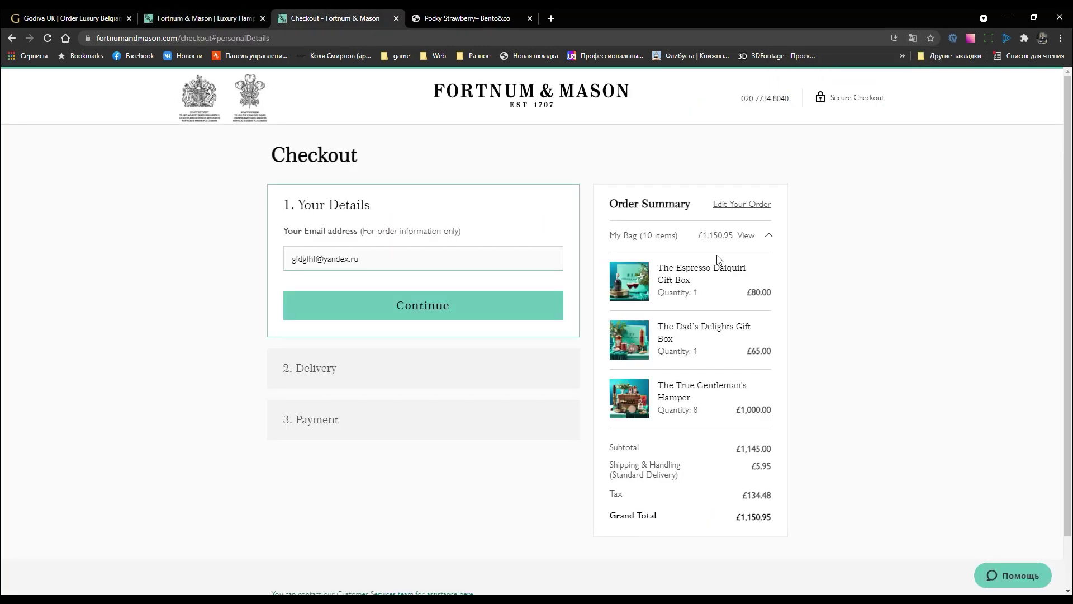
- Reopen the bag to check the hamper count, then toggle between the homepage and checkout tabs
left_click(773, 206)
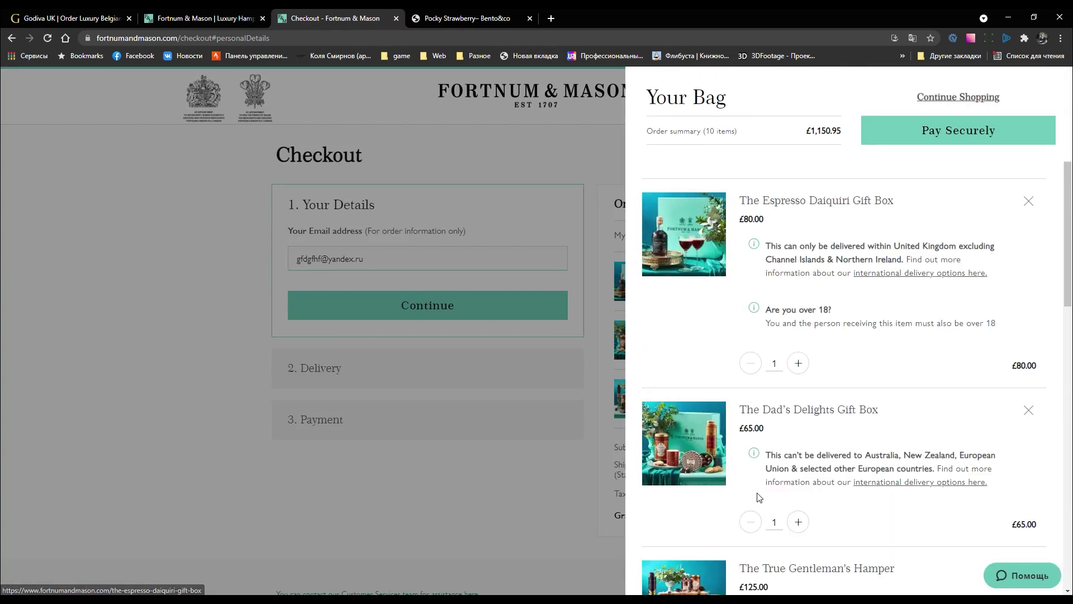
scroll(766, 467, "down", 5)
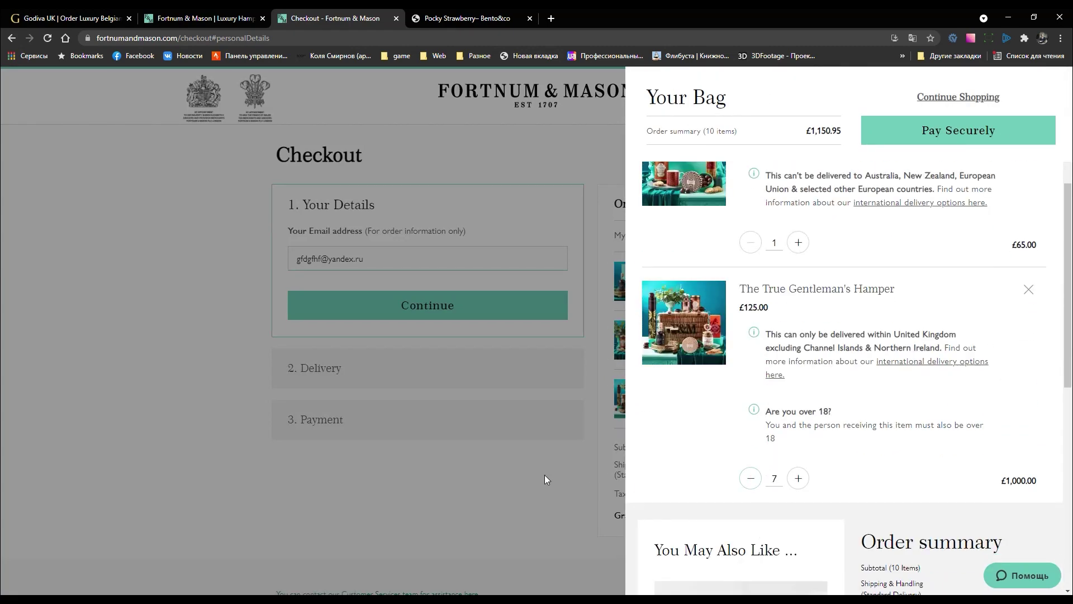
left_click(515, 499)
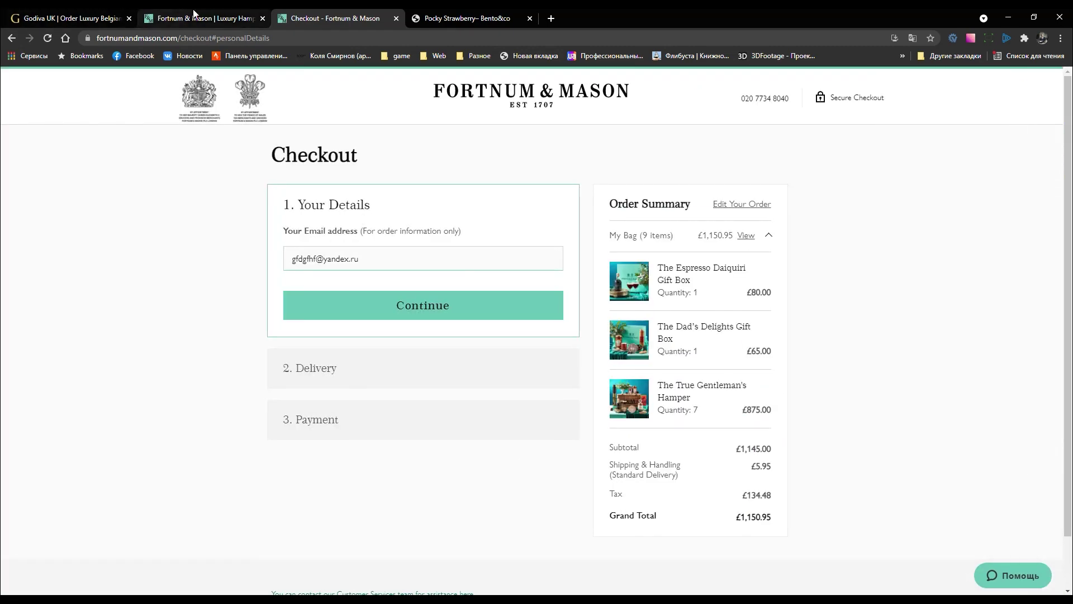
left_click(207, 18)
left_click(312, 16)
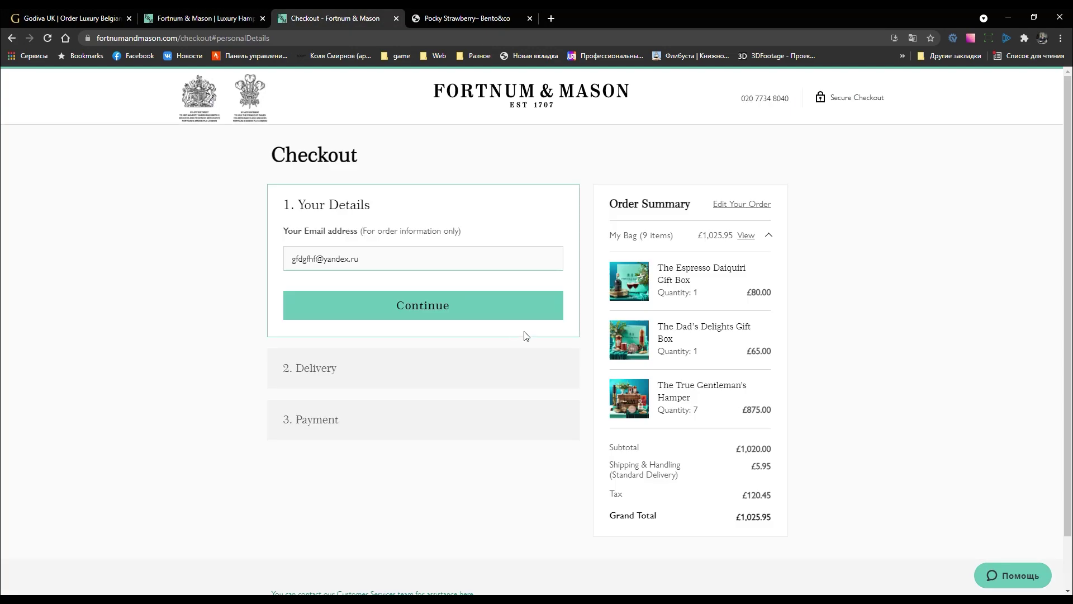
left_click(224, 17)
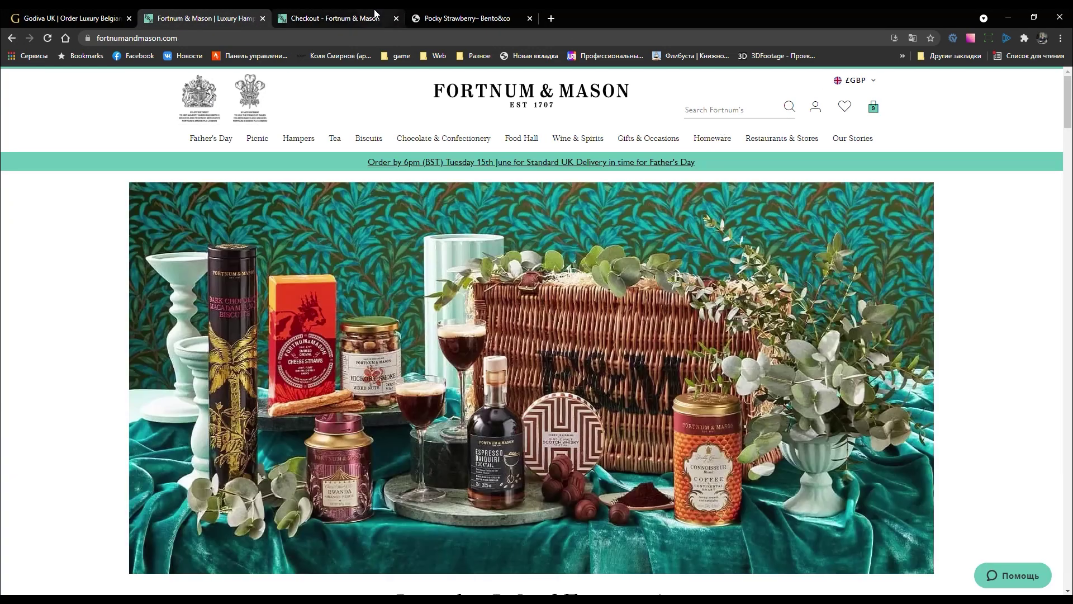
left_click(349, 14)
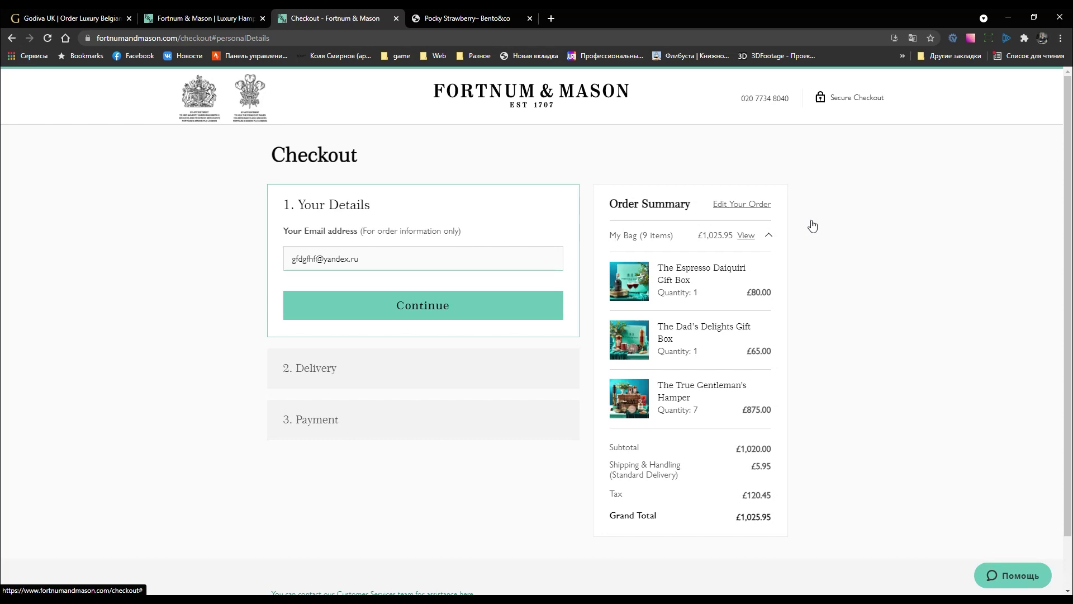
- Reduce the hamper quantity from 7 to 6 and reload the homepage, dismissing the translation popup
left_click(748, 235)
scroll(743, 545, "down", 5)
left_click(752, 453)
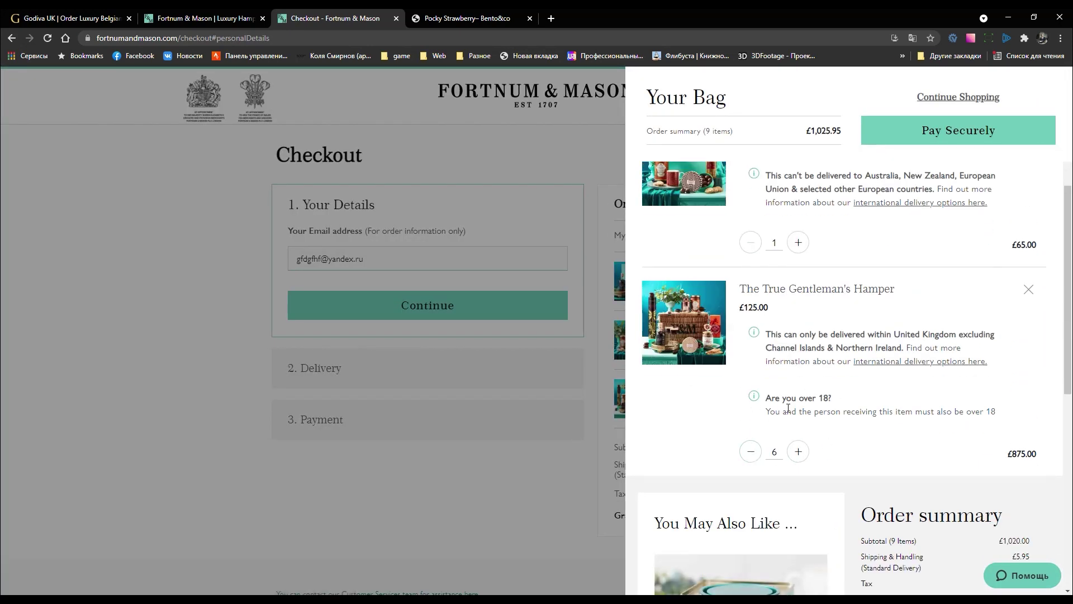
left_click(519, 455)
left_click(162, 18)
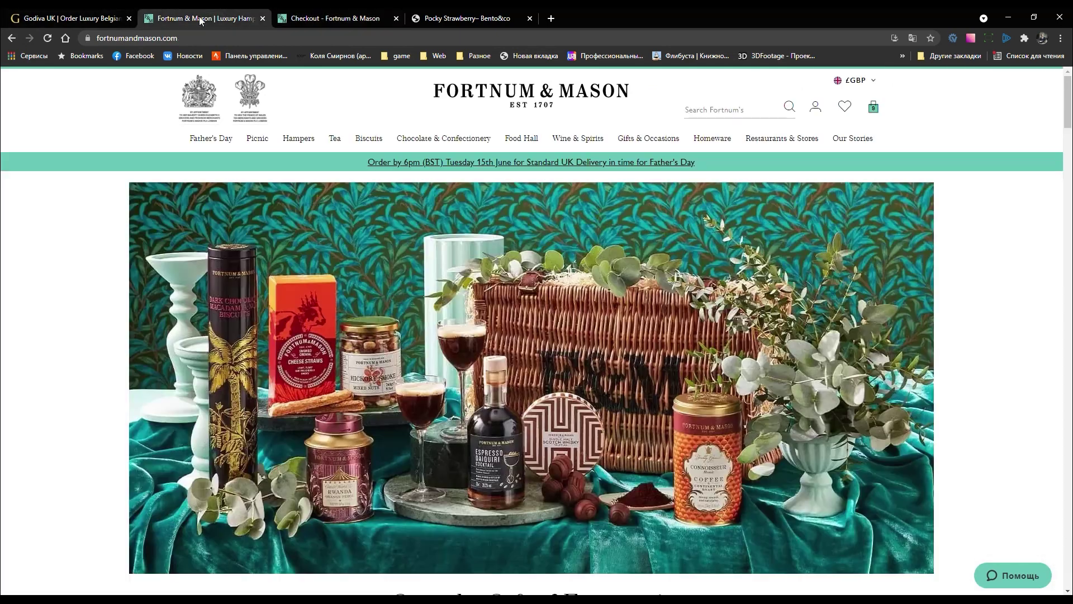
left_click(47, 38)
left_click(927, 60)
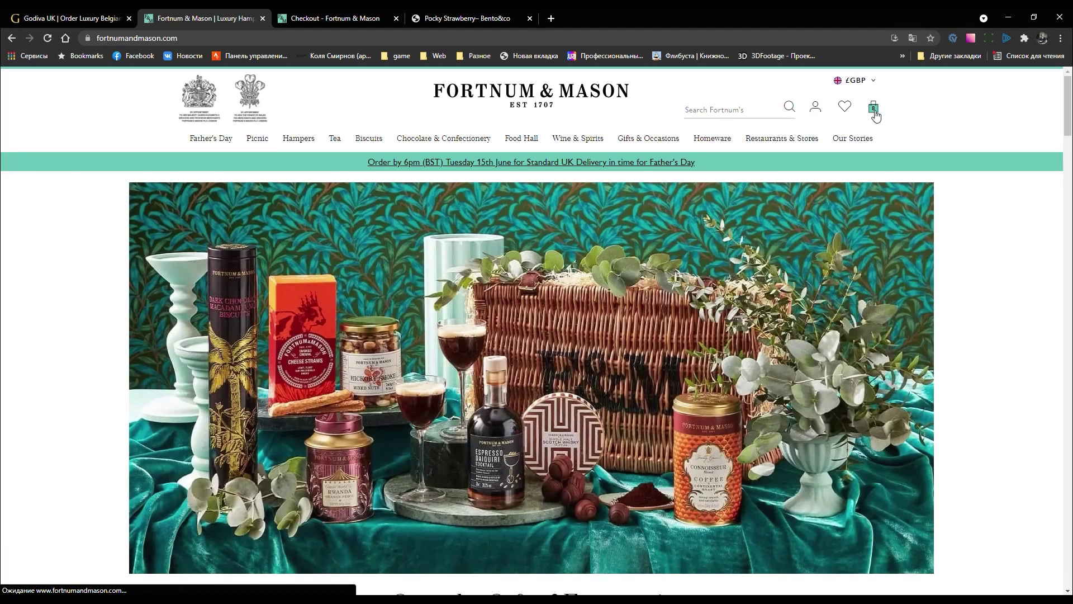
left_click(347, 13)
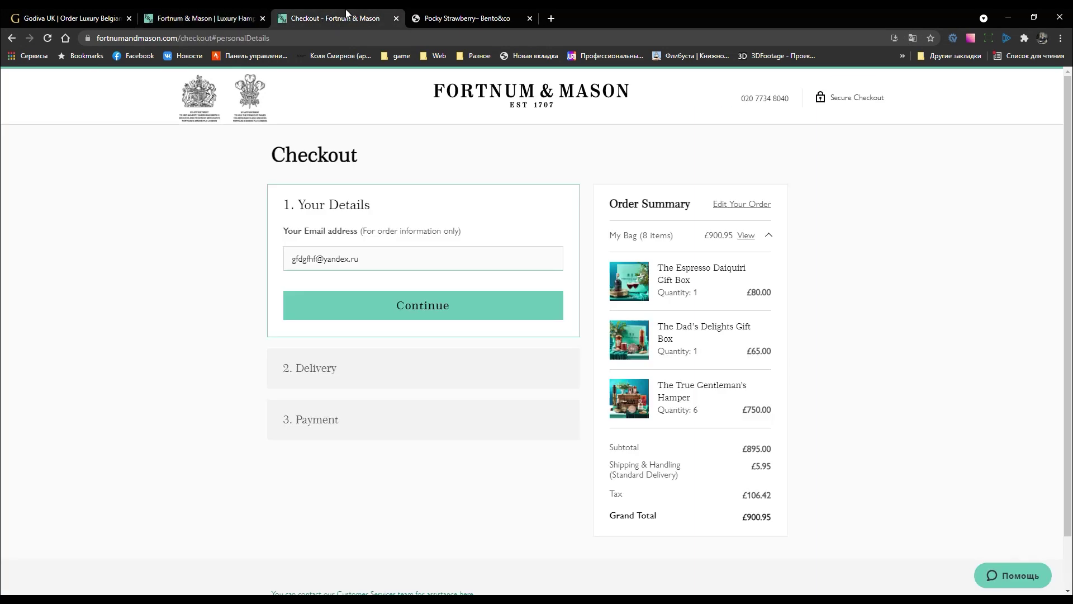
- Reopen the bag twice to verify the hamper count, switching tabs in between to refresh
left_click(755, 205)
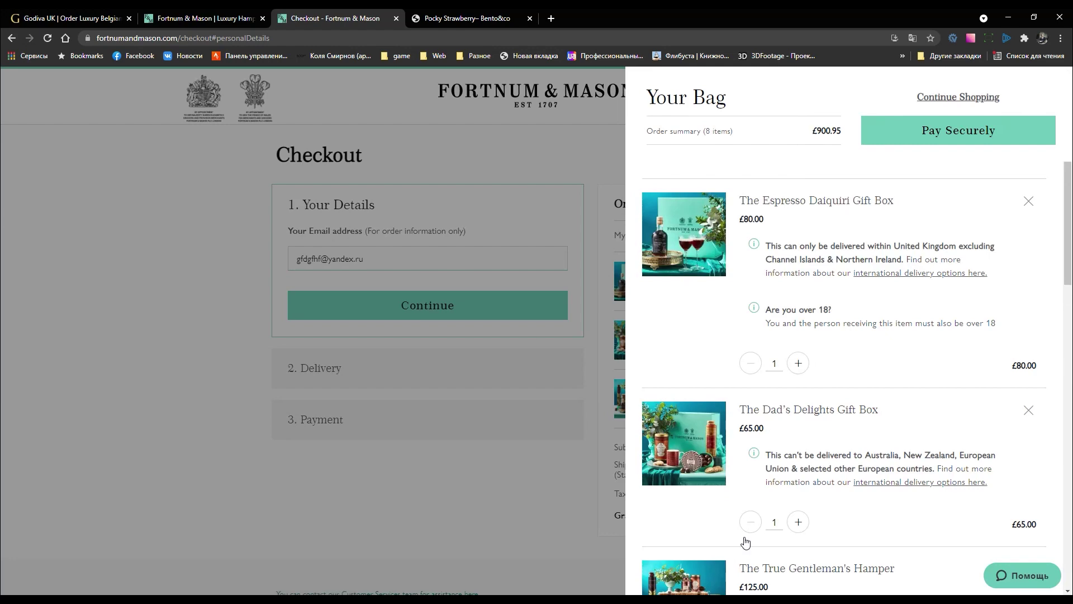
scroll(743, 506, "down", 5)
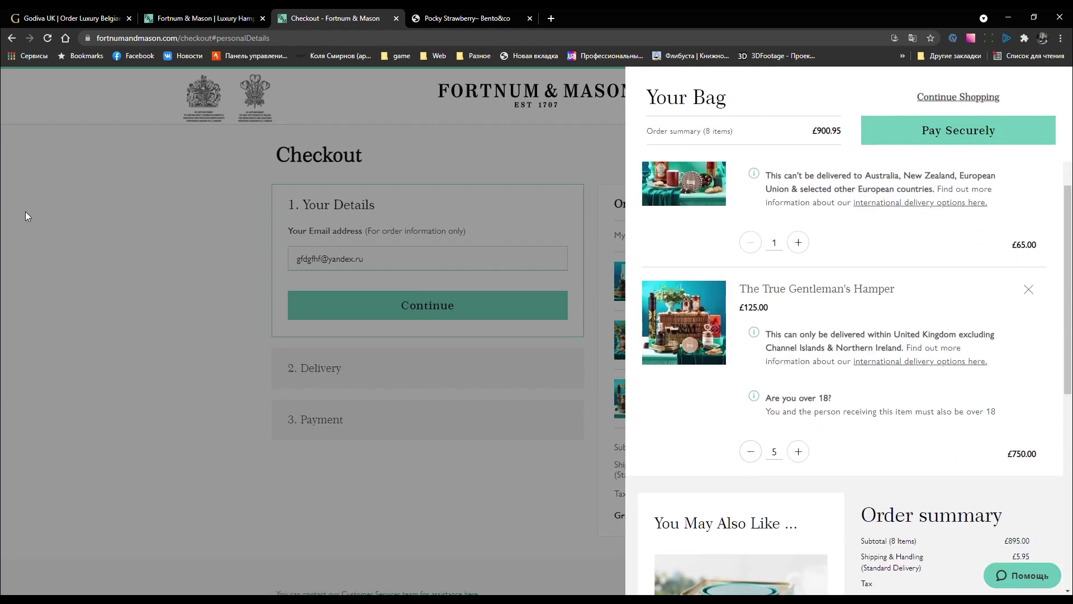
left_click(25, 216)
left_click(204, 18)
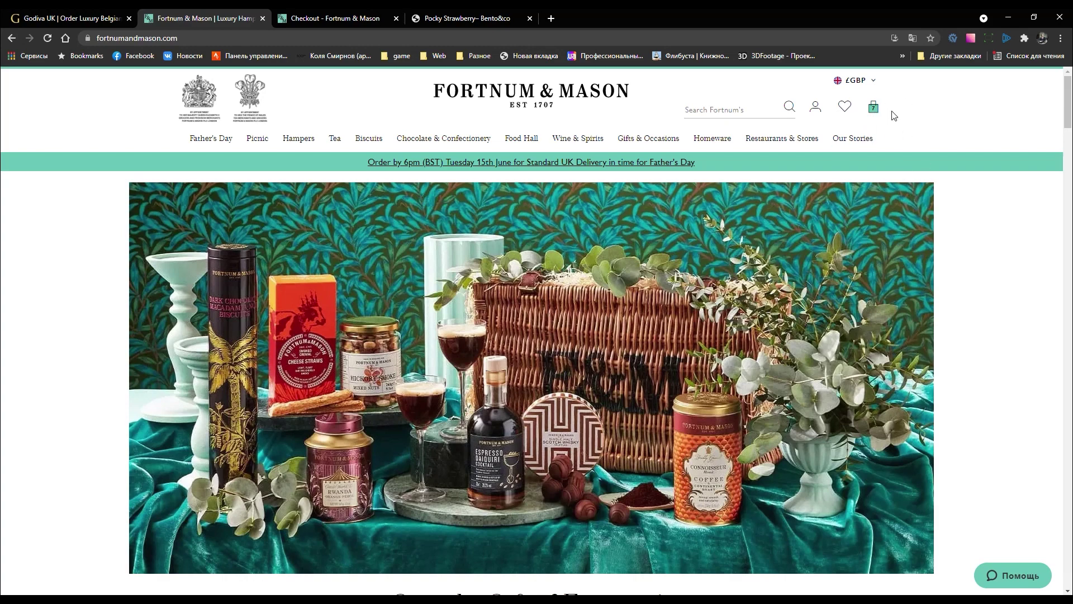
left_click(361, 19)
left_click(752, 205)
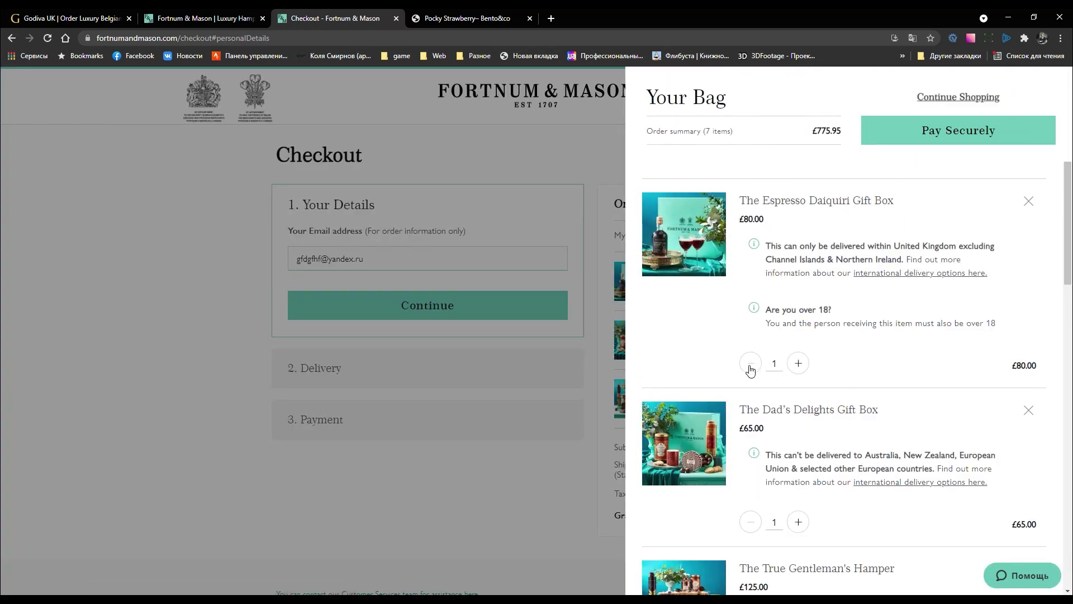
scroll(845, 342, "down", 5)
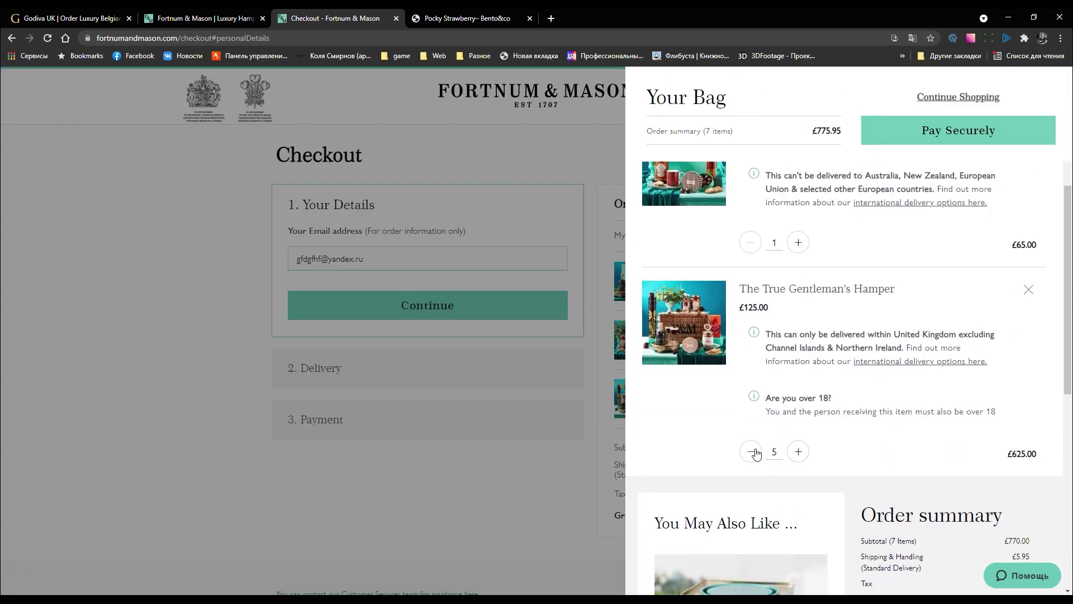
left_click(163, 186)
left_click(193, 17)
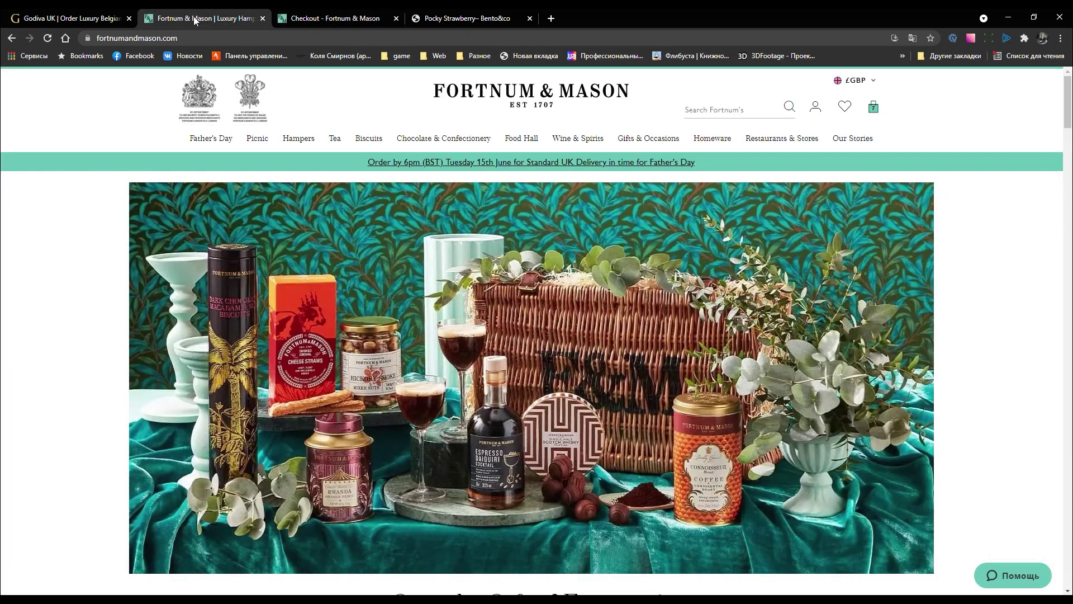
left_click(498, 17)
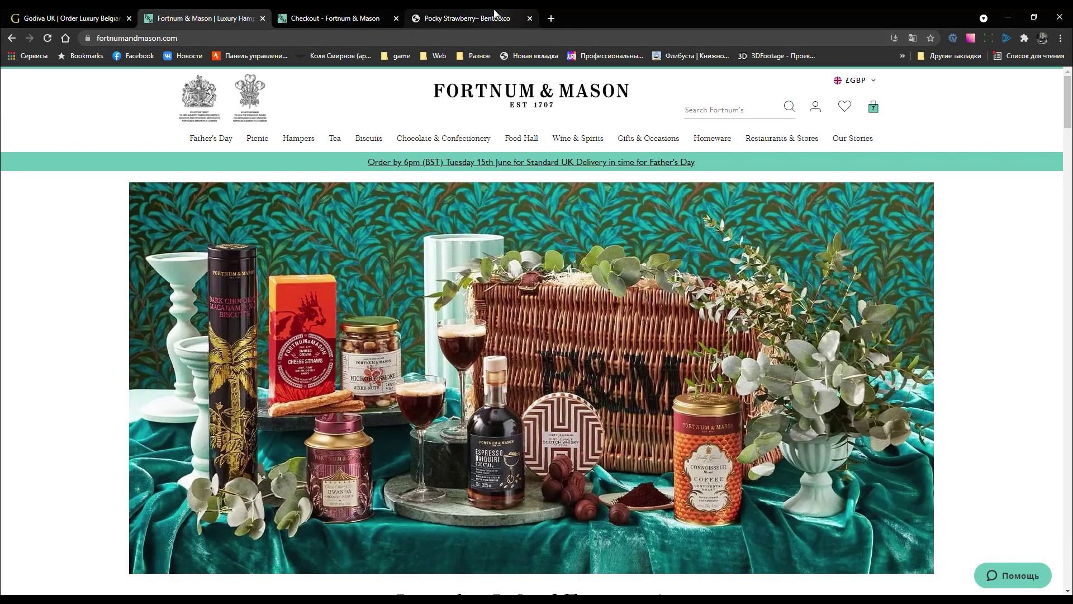
left_click(335, 18)
left_click(211, 12)
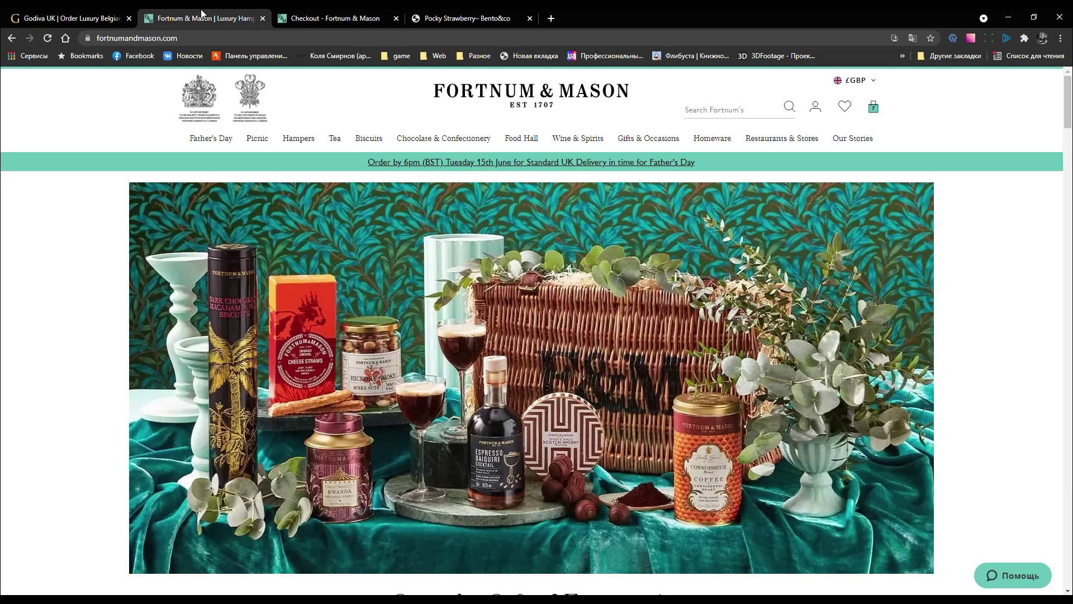
left_click(336, 18)
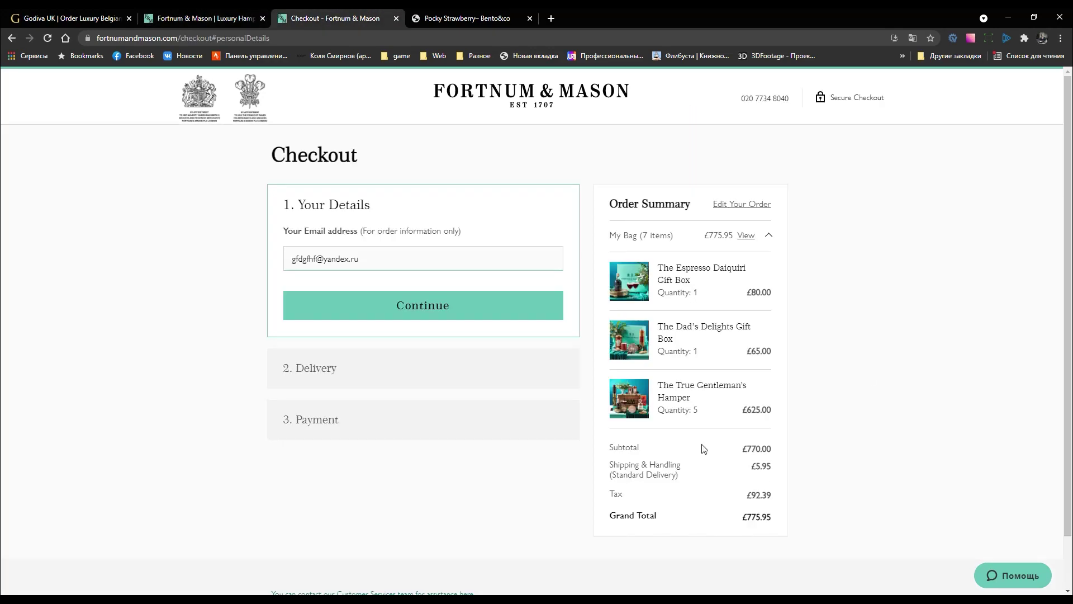
- Reduce the hamper quantity from 5 to 4 and refresh the checkout summary
left_click(751, 204)
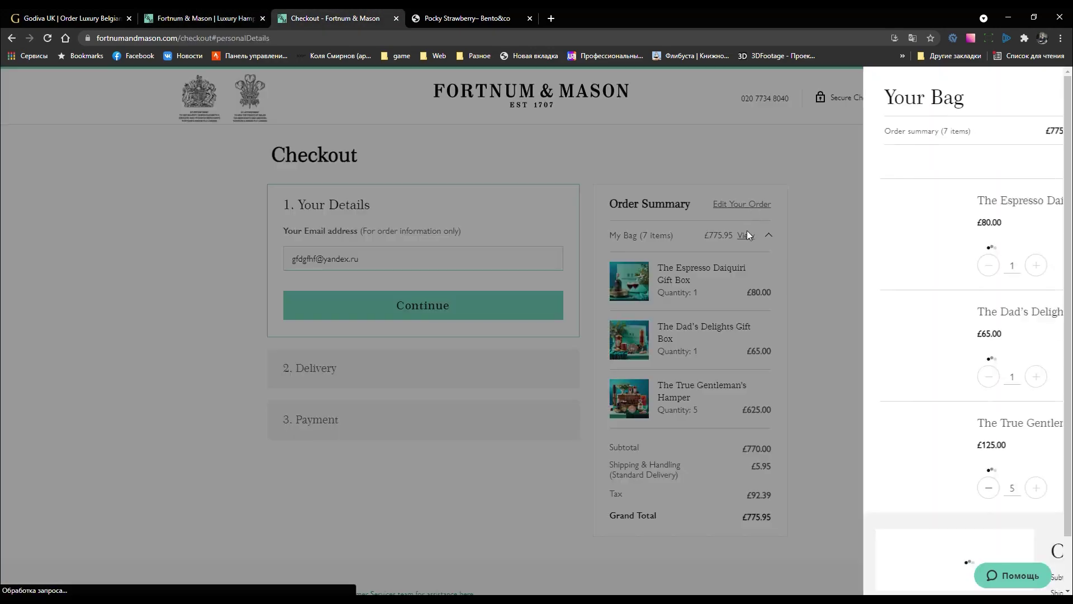
scroll(748, 503, "down", 5)
left_click(749, 451)
left_click(222, 13)
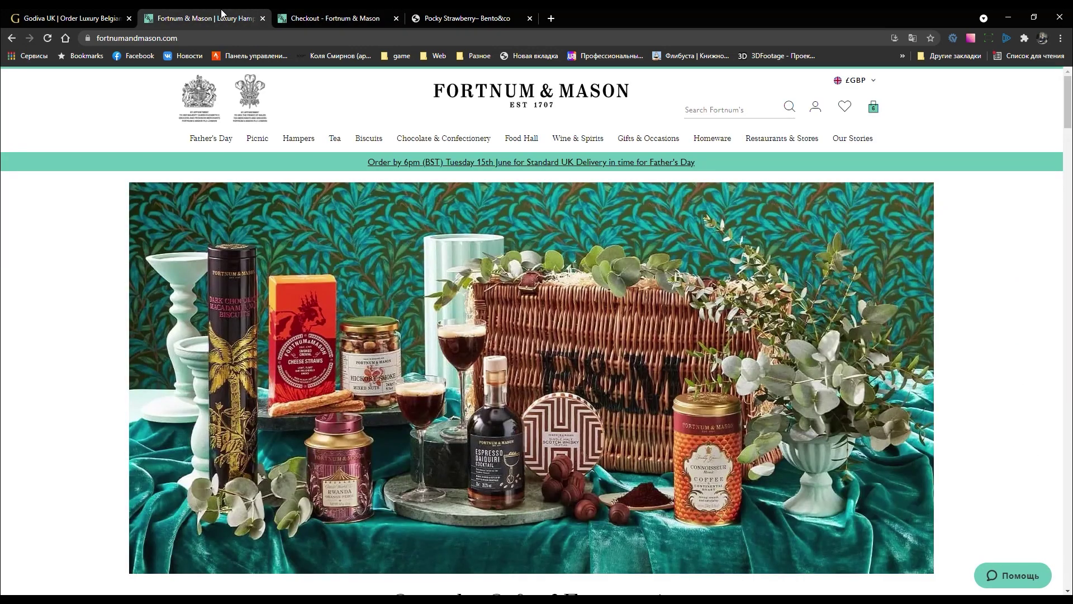
left_click(335, 18)
scroll(821, 358, "down", 4)
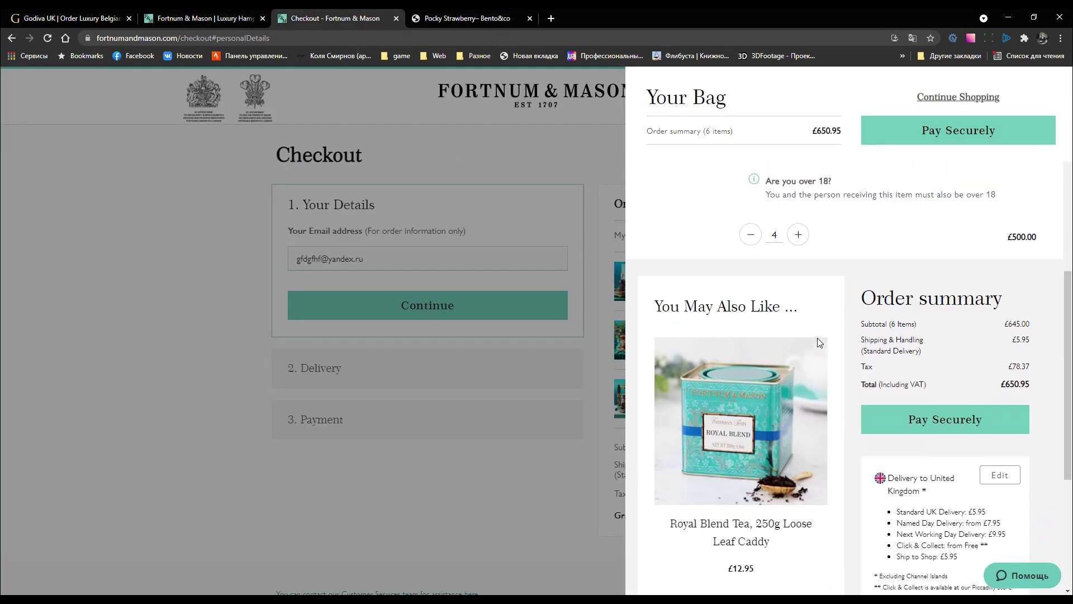
scroll(838, 369, "down", 2)
scroll(856, 379, "up", 5)
scroll(855, 379, "up", 1)
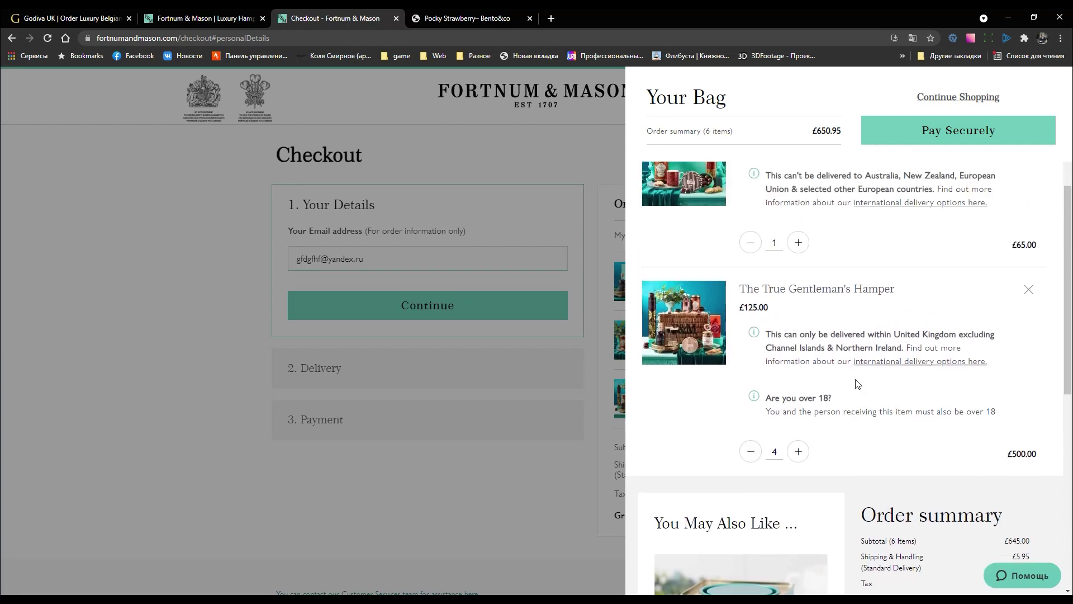
- Edit the Dad's Delights quantity field, deleting the value and retyping 1
left_click_drag(777, 244, 769, 244)
key("BackSpace")
left_click_drag(780, 243, 765, 248)
key("BackSpace")
type("1")
type("1")
key("BackSpace")
type("1")
- Close the Your Bag panel and return to the Fortnum & Mason homepage tab
scroll(866, 317, "down", 5)
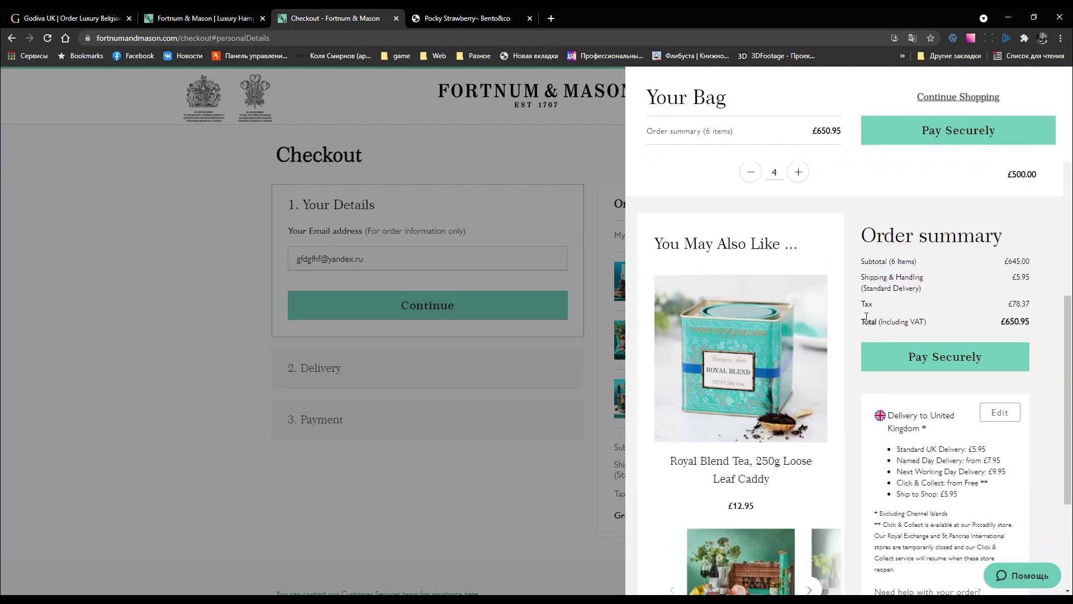
scroll(867, 325, "up", 7)
scroll(870, 331, "up", 2)
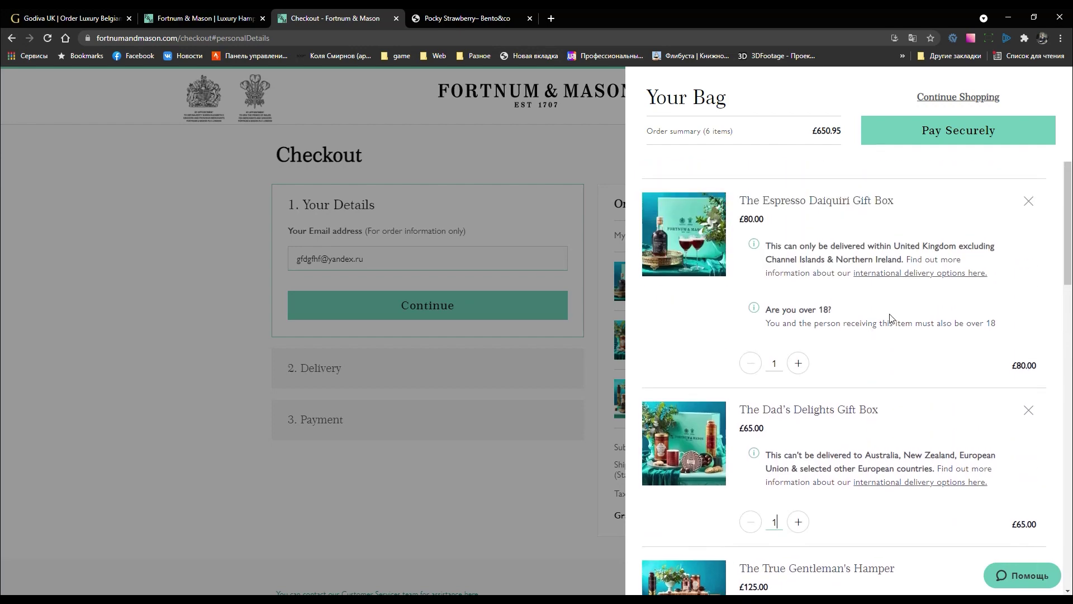
scroll(838, 252, "down", 5)
scroll(777, 273, "up", 4)
scroll(812, 308, "up", 1)
left_click(492, 141)
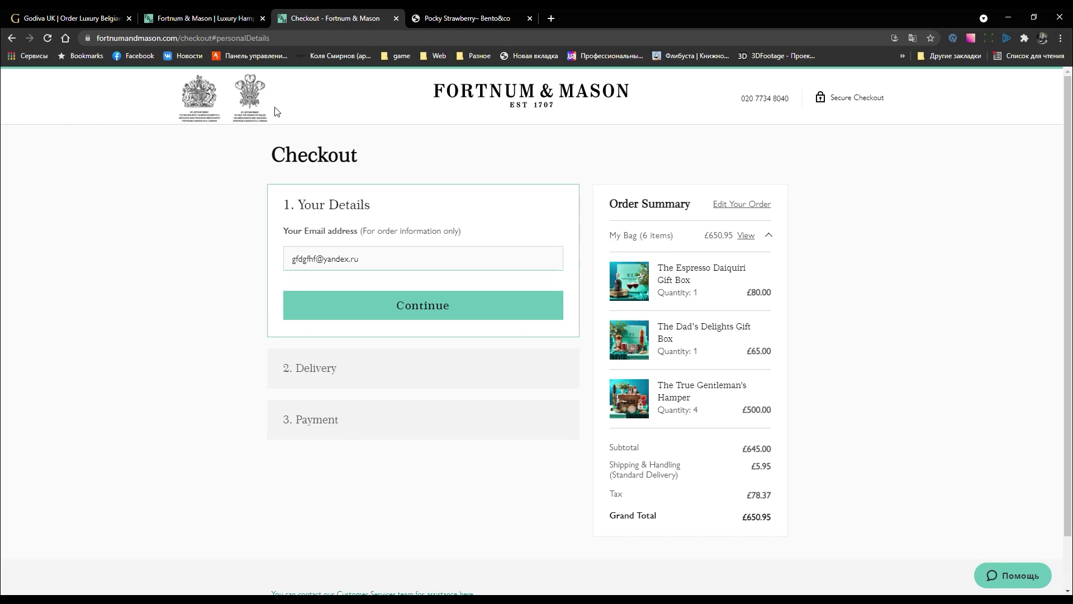
left_click(241, 17)
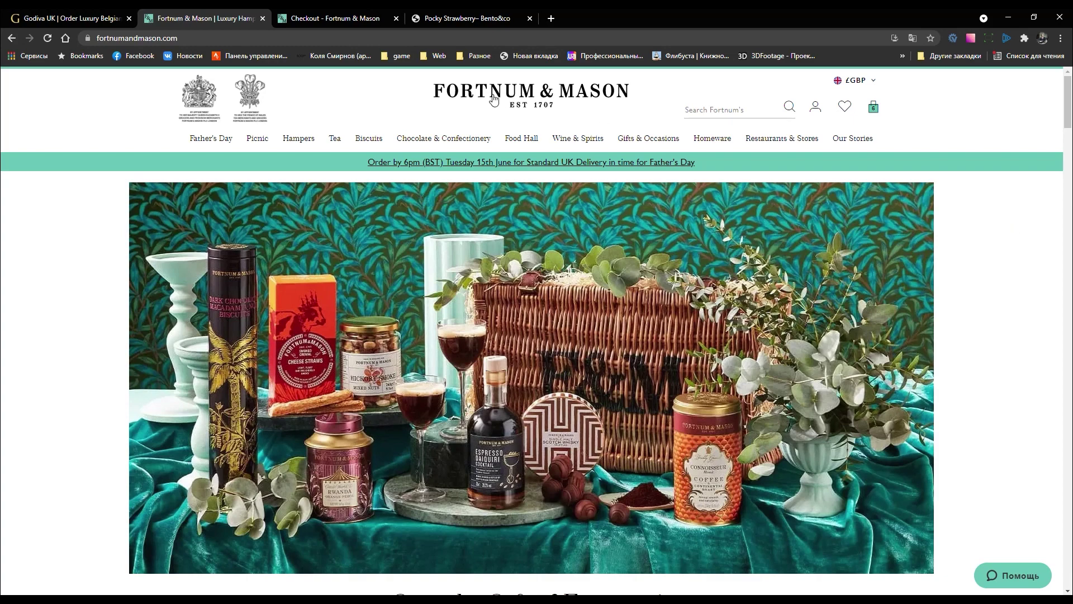
left_click(845, 107)
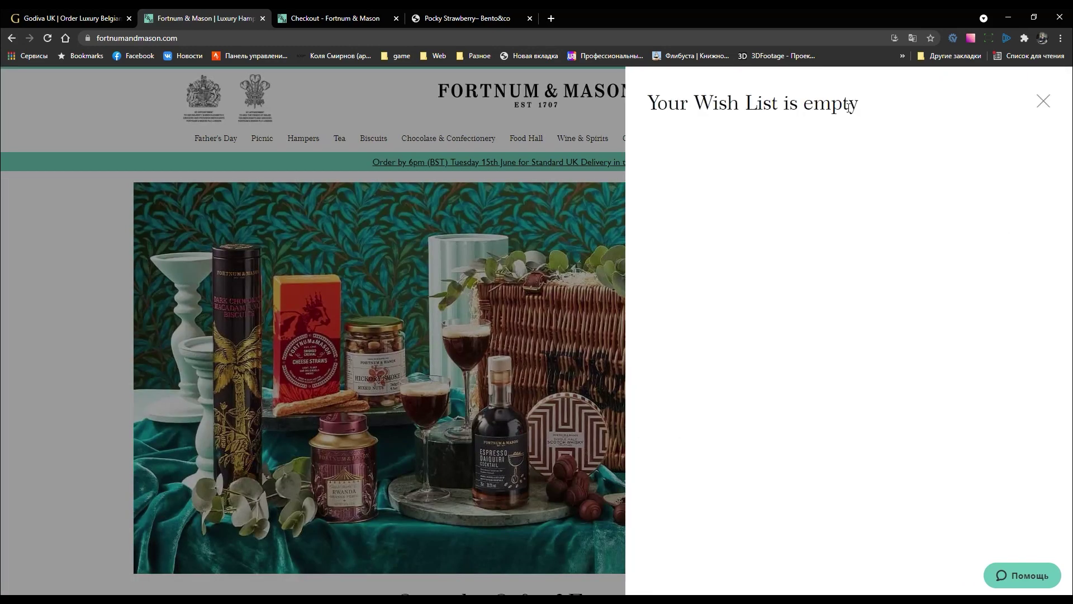
left_click(1043, 102)
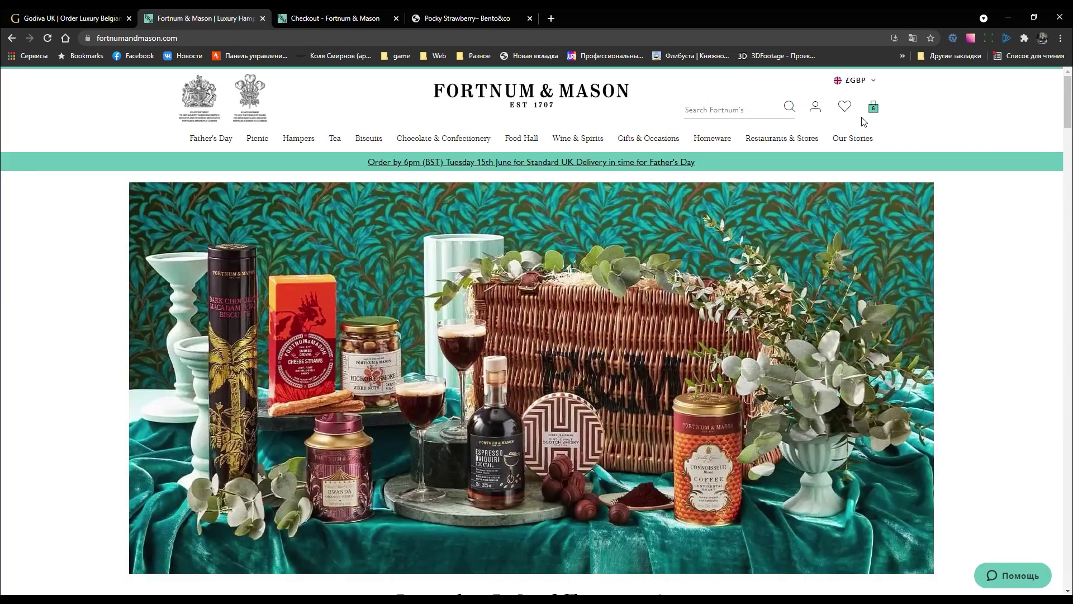
left_click(844, 109)
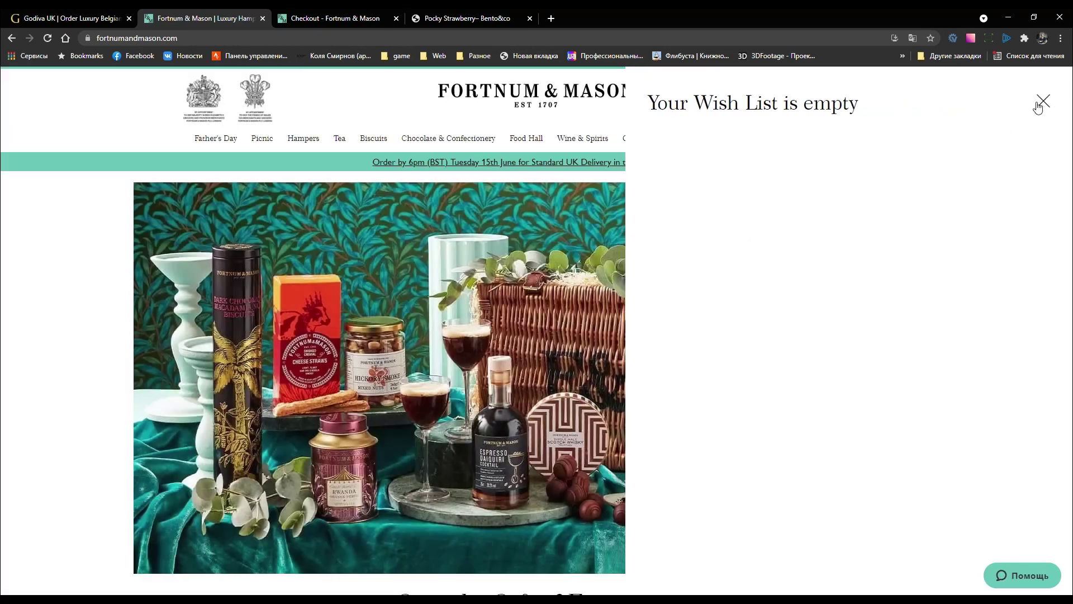
left_click(1044, 101)
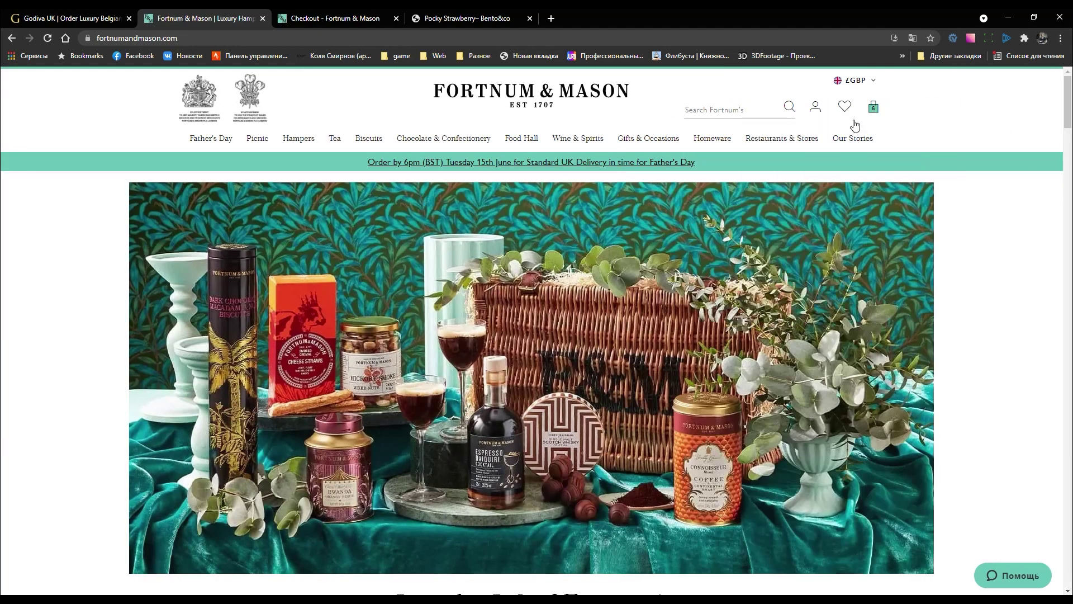
left_click(844, 108)
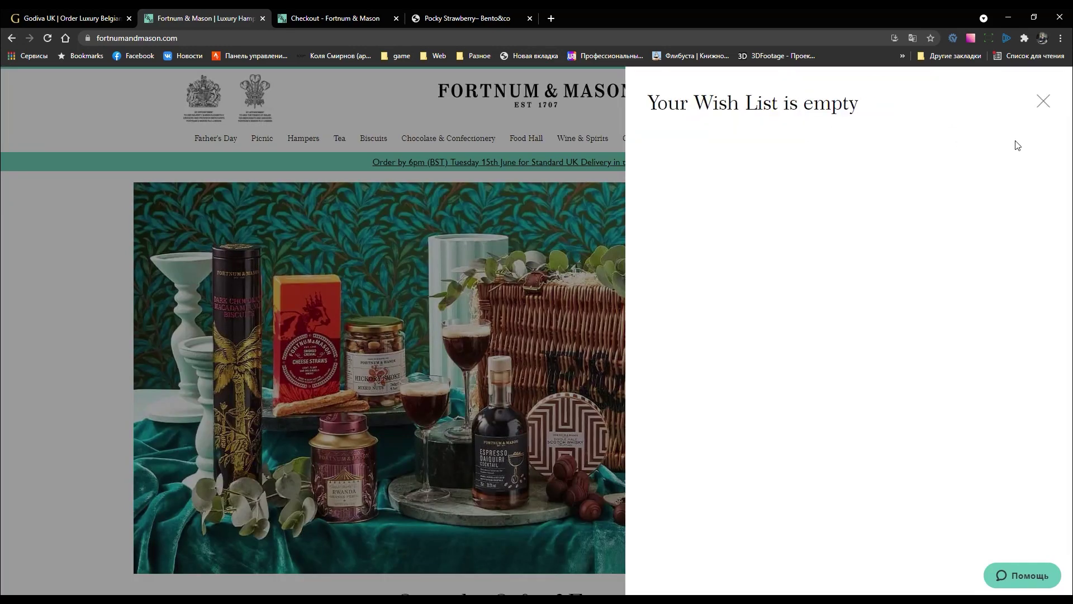
key("Escape")
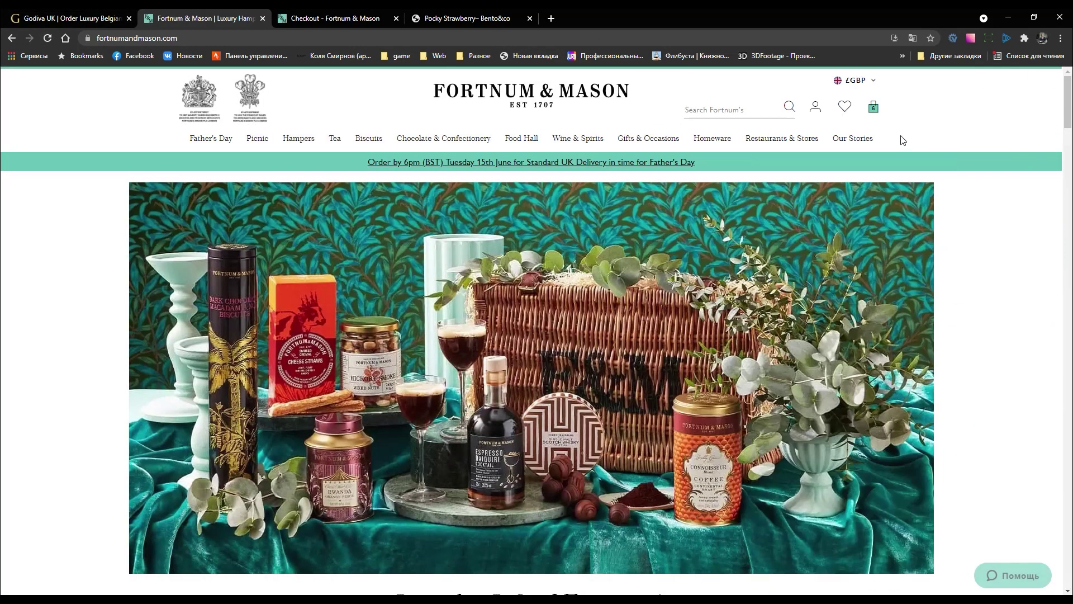
left_click(844, 107)
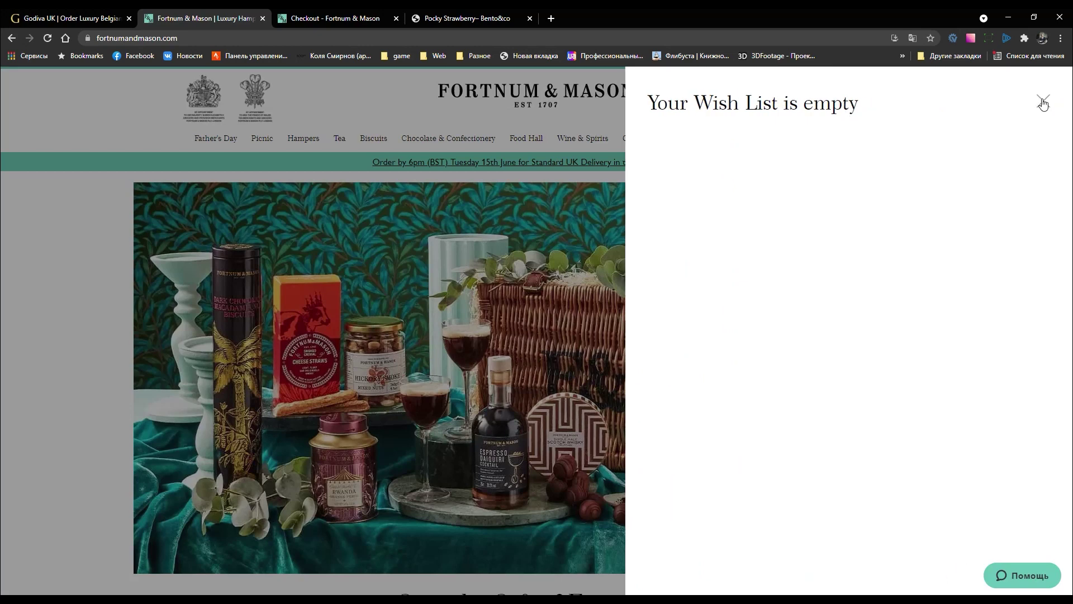
left_click(1039, 103)
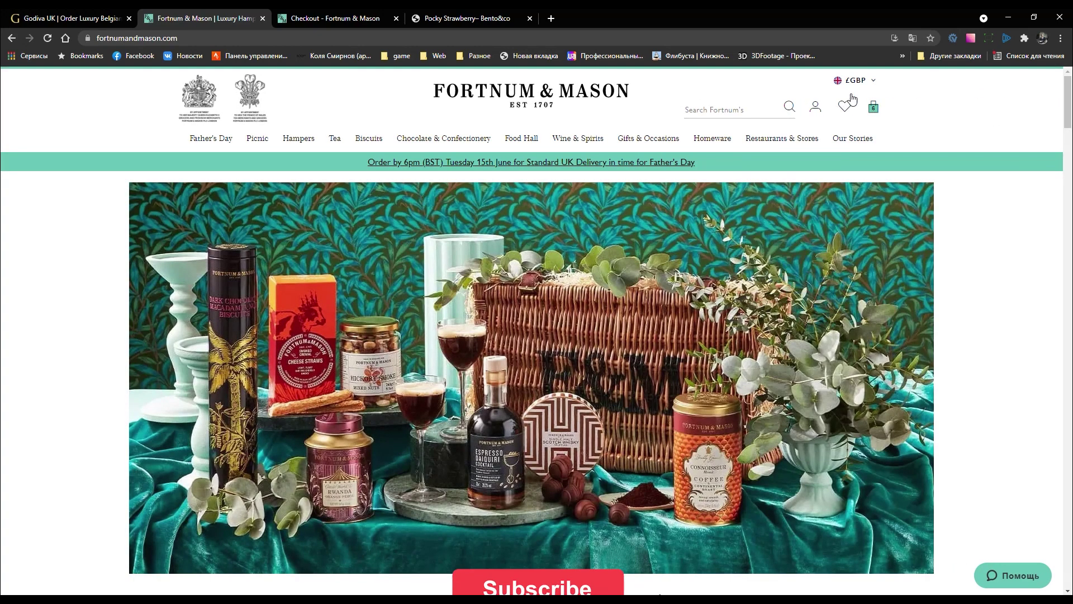
left_click(873, 106)
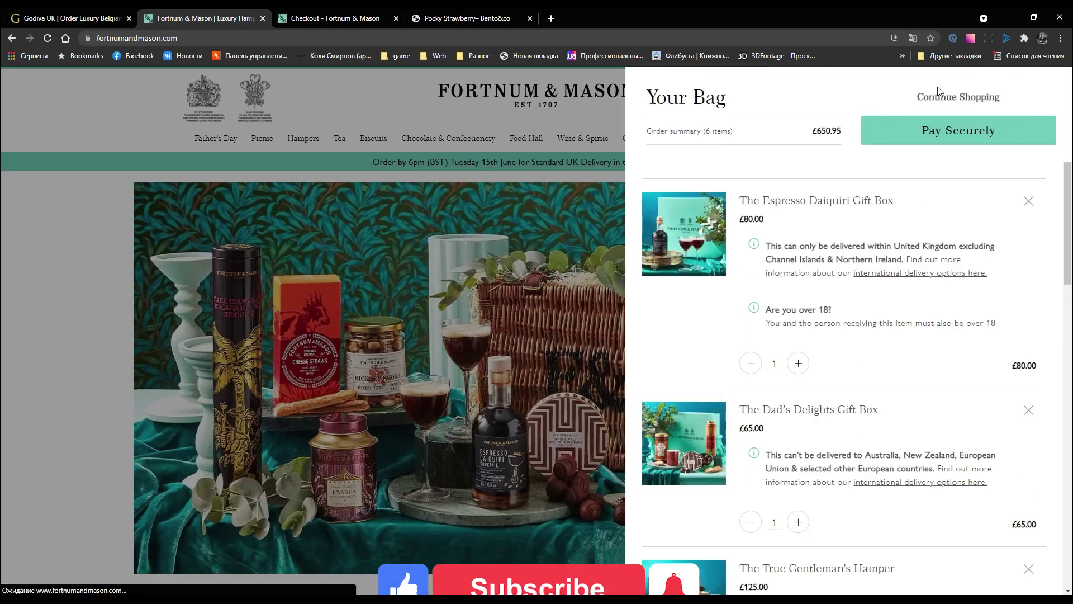
left_click(941, 96)
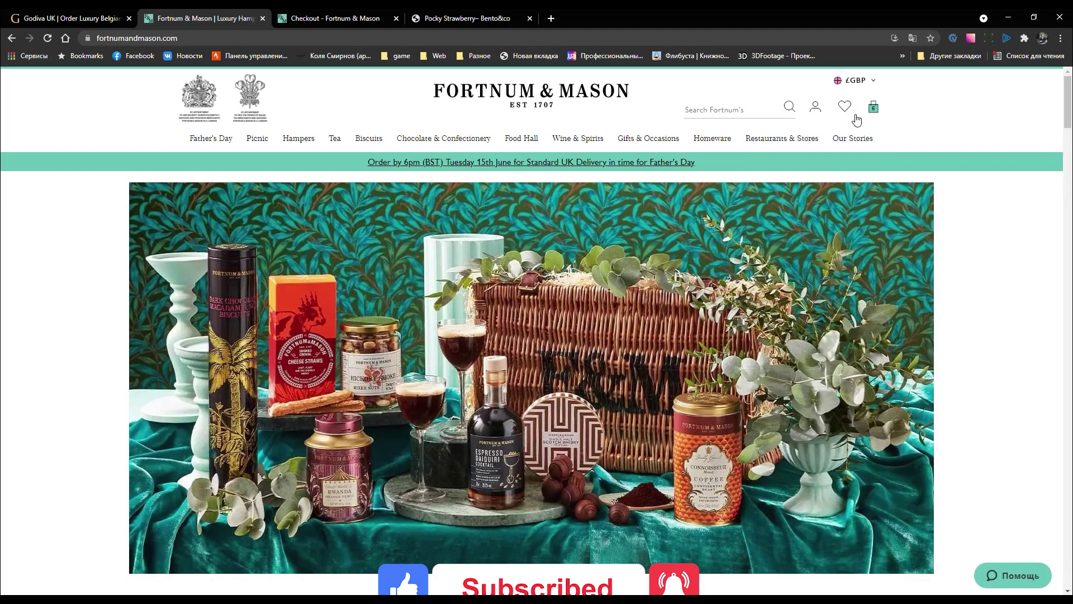
left_click(842, 109)
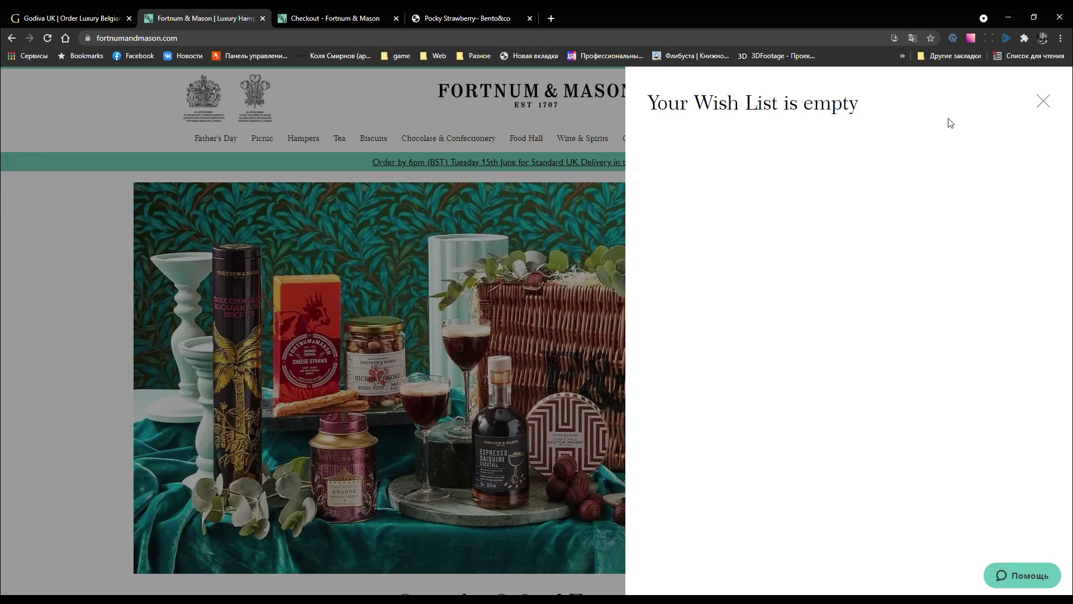
left_click(1043, 102)
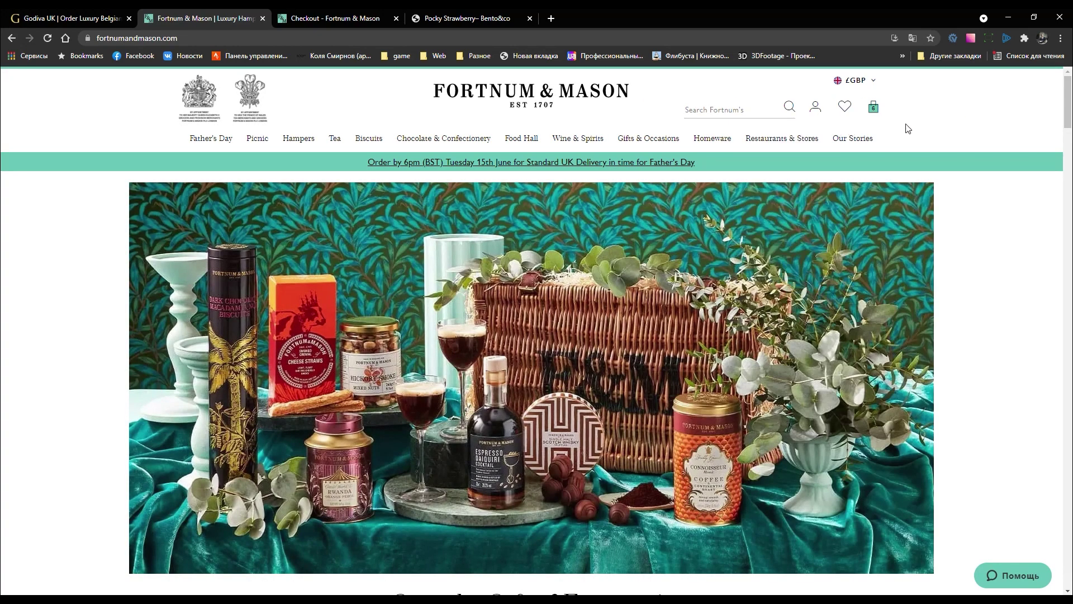
- Scroll through the Fortnum & Mason homepage sections, then switch to the Godiva tab
scroll(822, 140, "down", 4)
scroll(800, 159, "up", 4)
scroll(800, 159, "down", 8)
scroll(801, 159, "down", 5)
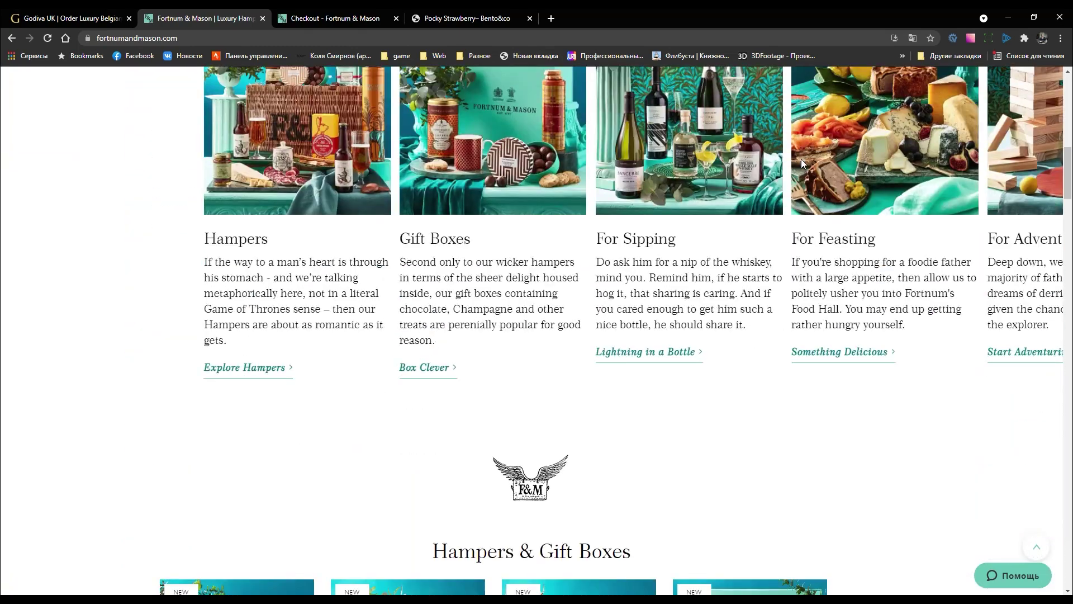
scroll(802, 162, "down", 6)
scroll(800, 165, "down", 4)
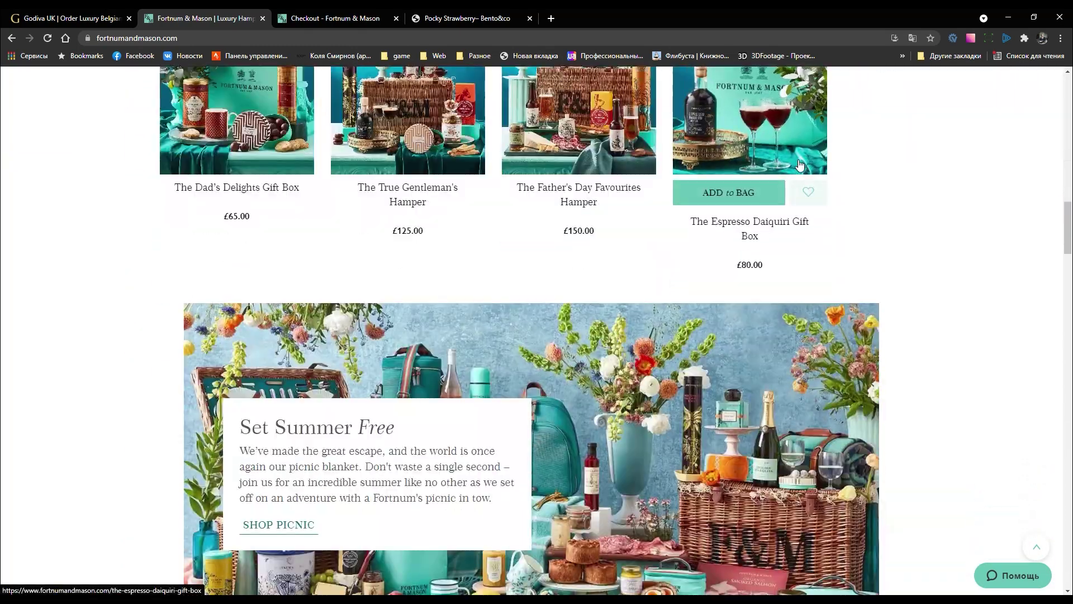
scroll(799, 163, "down", 4)
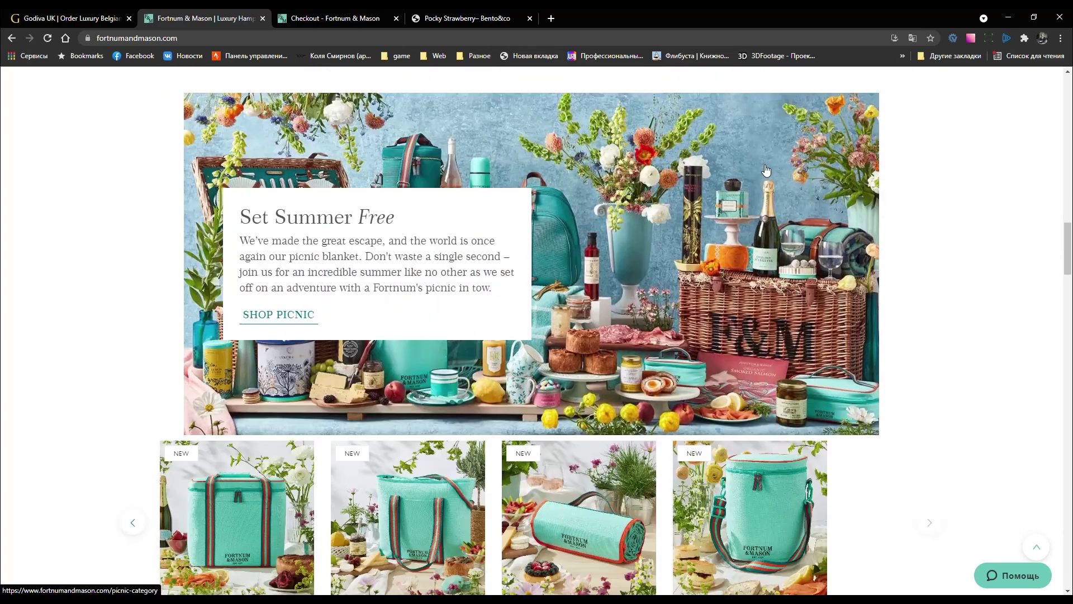
scroll(615, 196, "down", 4)
scroll(431, 246, "down", 4)
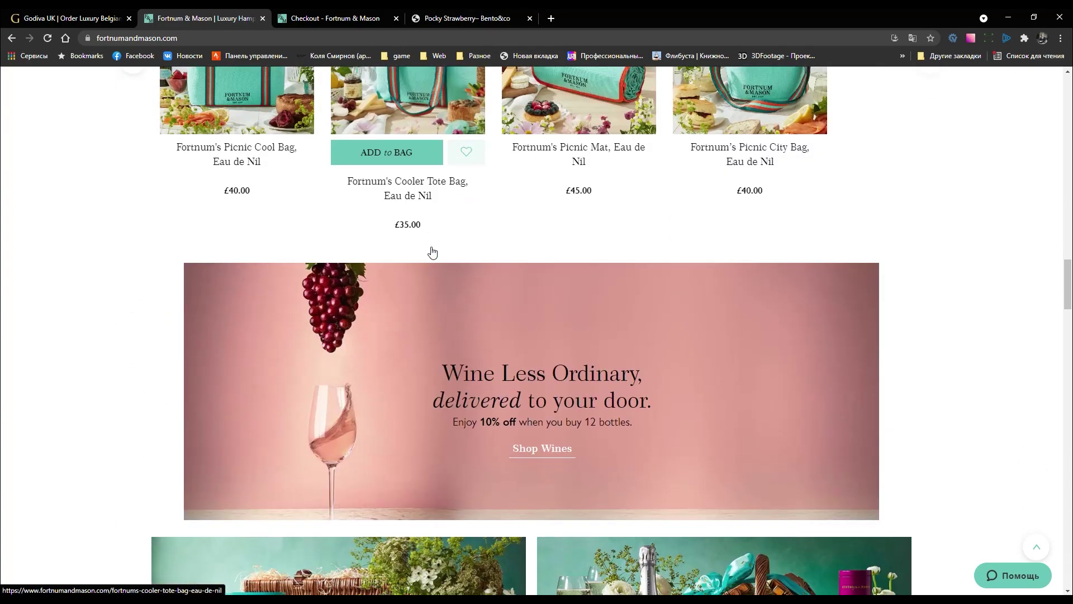
scroll(431, 247, "up", 4)
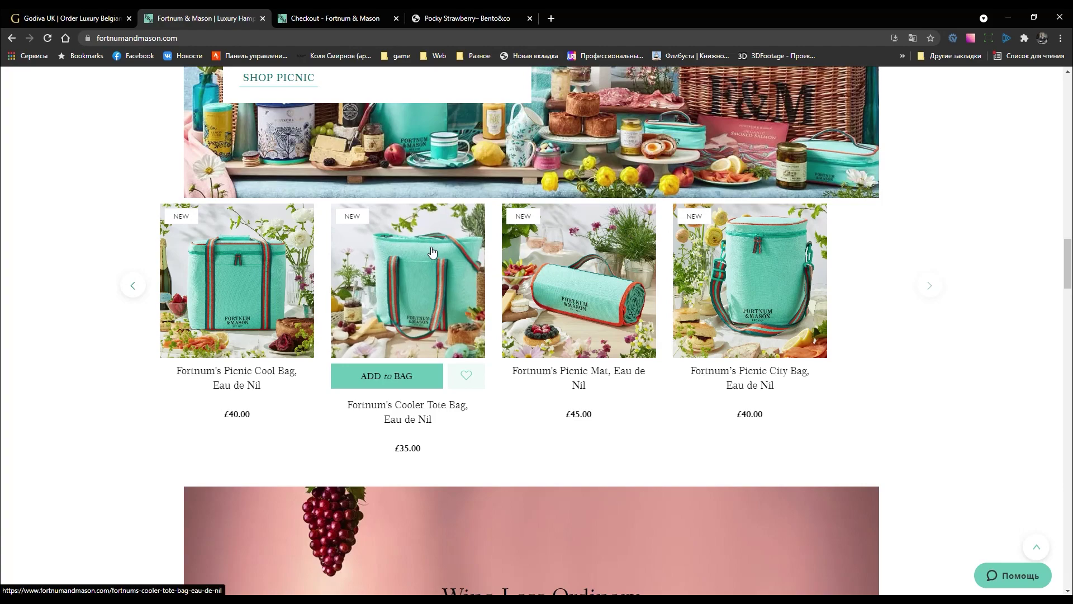
scroll(676, 162, "down", 7)
scroll(678, 165, "down", 6)
scroll(680, 166, "down", 6)
scroll(678, 164, "down", 8)
scroll(678, 163, "down", 3)
scroll(678, 164, "up", 3)
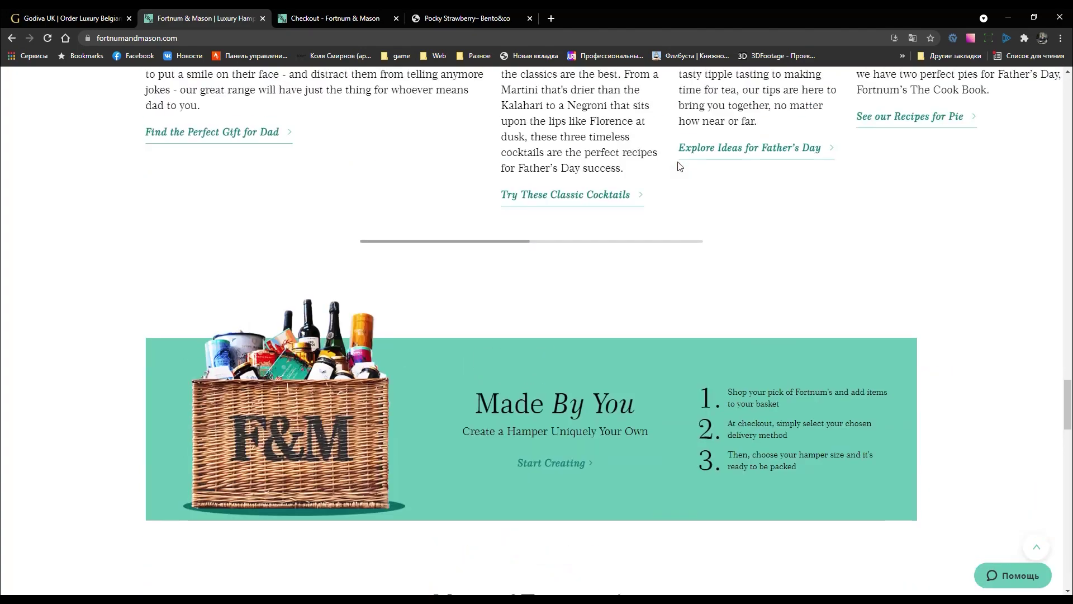
left_click(119, 12)
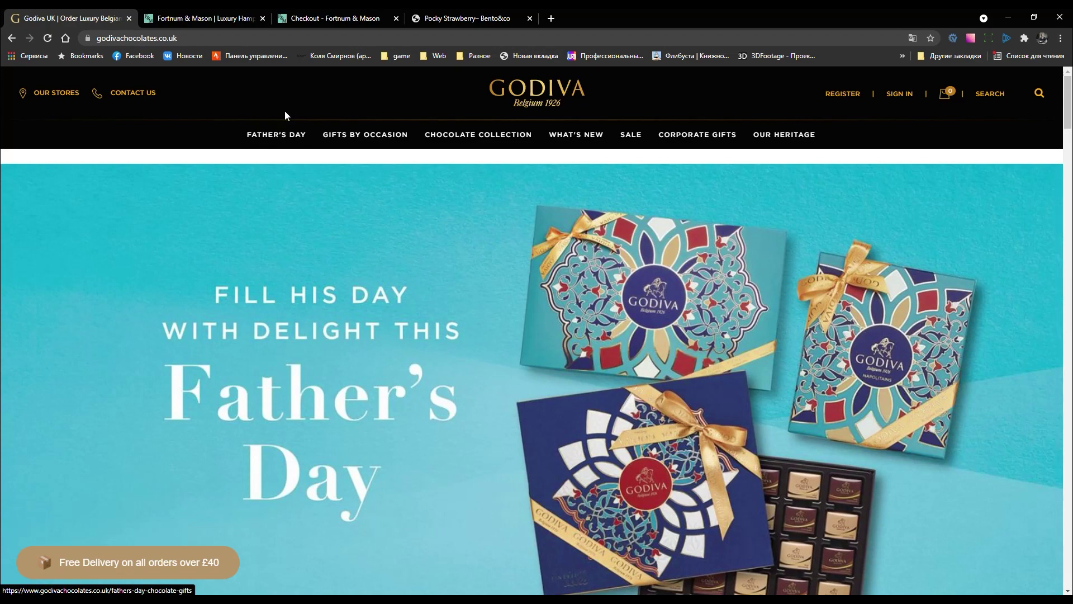
scroll(394, 223, "down", 3)
scroll(397, 207, "down", 4)
scroll(398, 205, "down", 3)
scroll(398, 204, "up", 5)
scroll(427, 197, "up", 5)
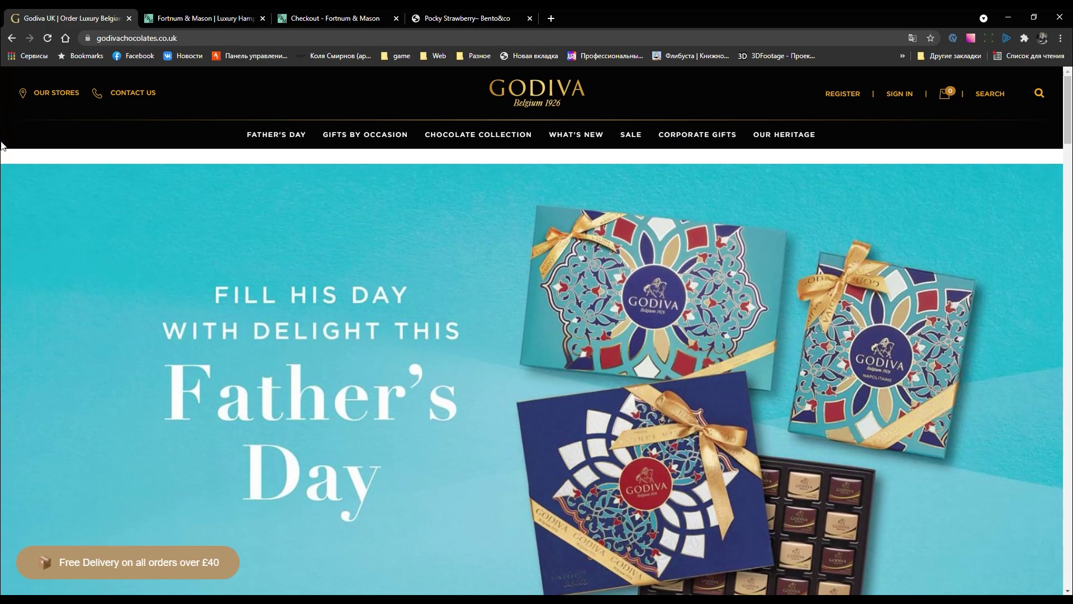
mouse_move(358, 205)
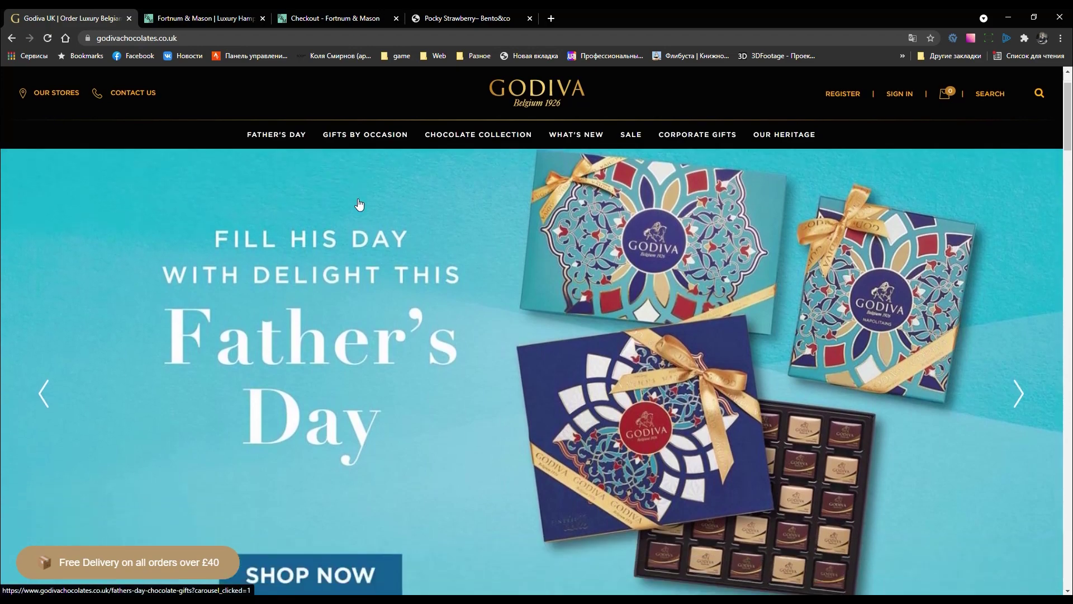
scroll(559, 280, "down", 5)
scroll(530, 369, "up", 5)
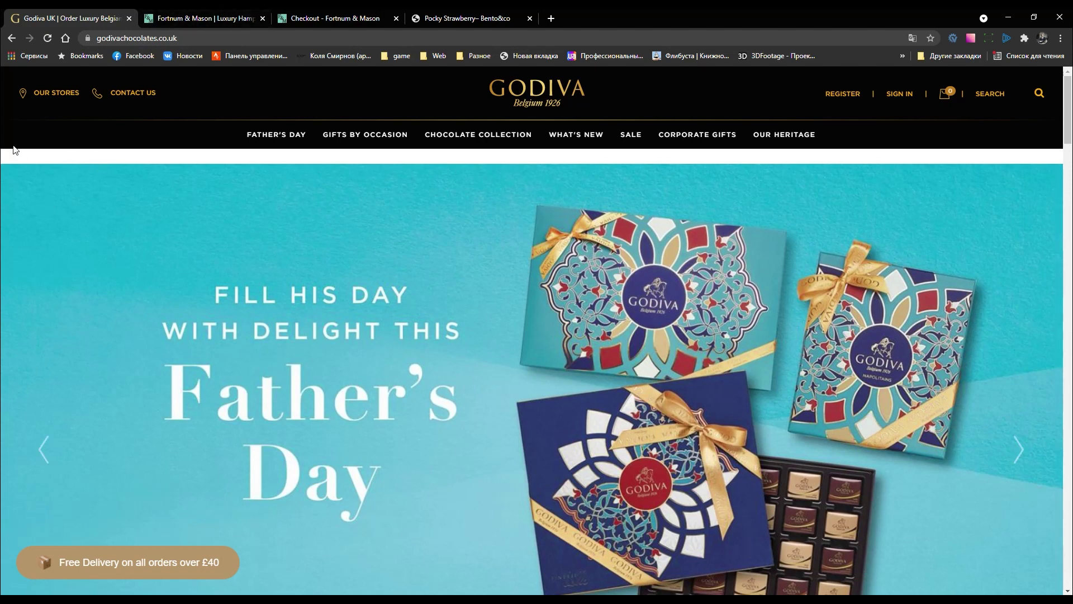
- Return to the Fortnum & Mason homepage and search for the nonsense text 'варпаопрро'
left_click(330, 18)
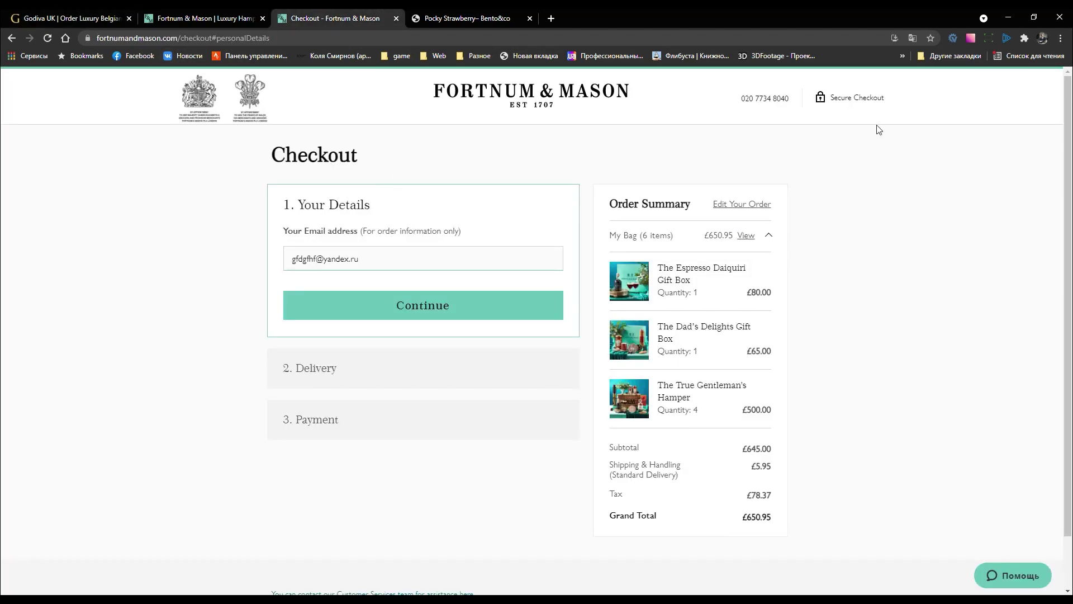
left_click(555, 101)
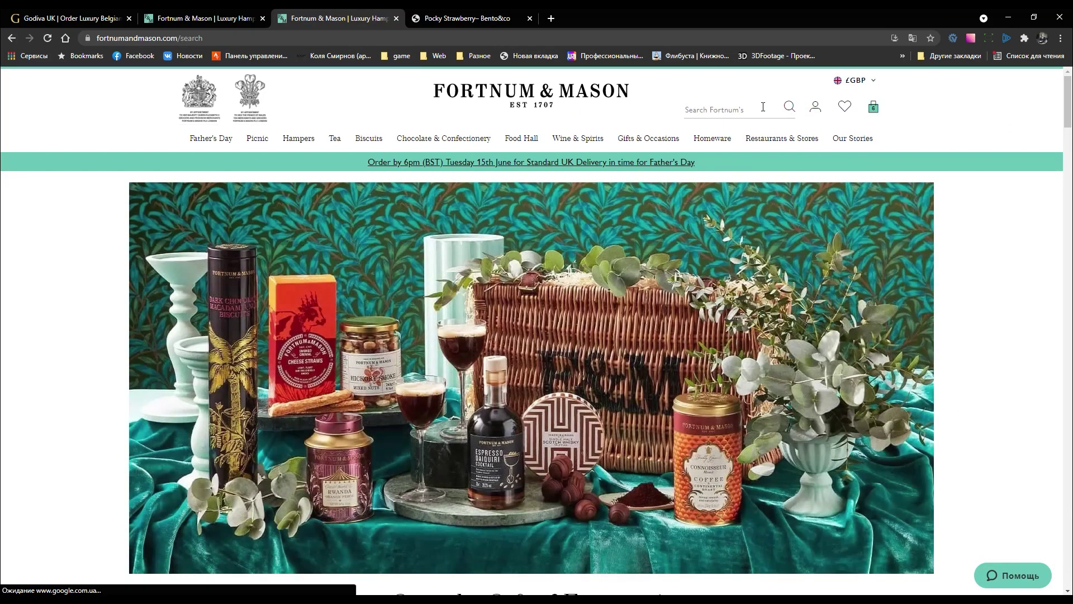
left_click(790, 105)
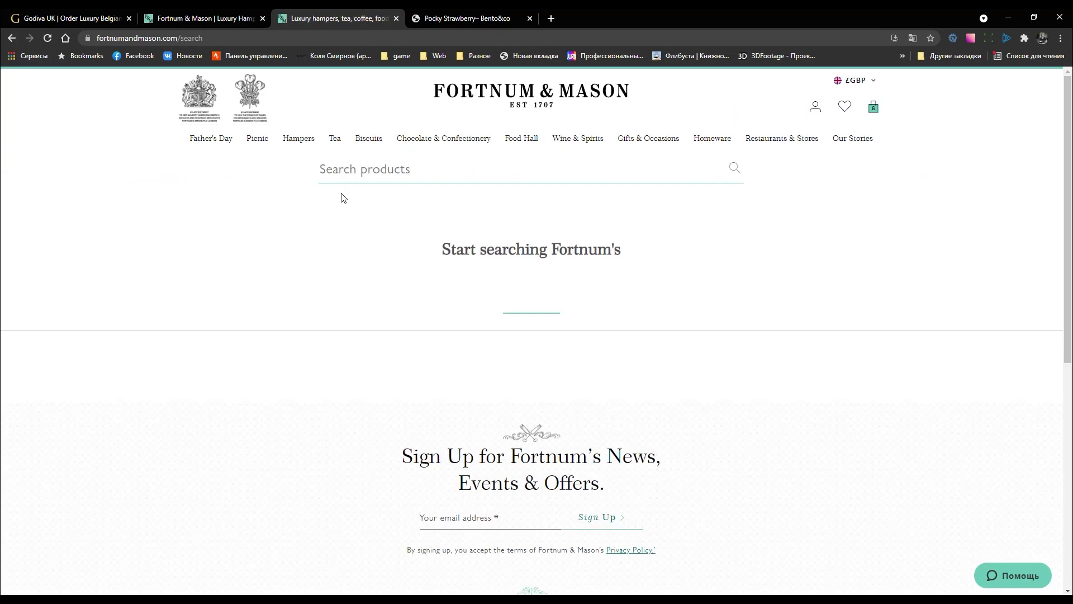
left_click(367, 169)
type("варпаопрро")
left_click(735, 169)
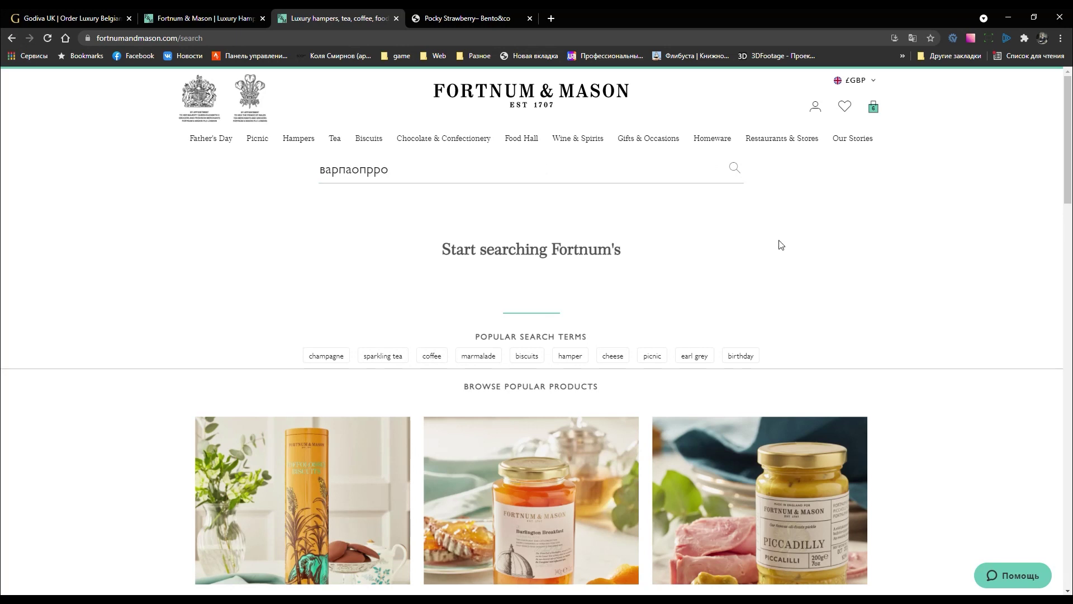
- Try the gibberish queries 'папвп', 'па', 'fdg' and 'мавпвапвап' in the search field
left_click(440, 172)
left_click_drag(439, 172, 252, 178)
key("BackSpace")
type("папвп")
left_click_drag(404, 167, 223, 167)
type("па")
left_click_drag(355, 170, 256, 170)
type("fdg")
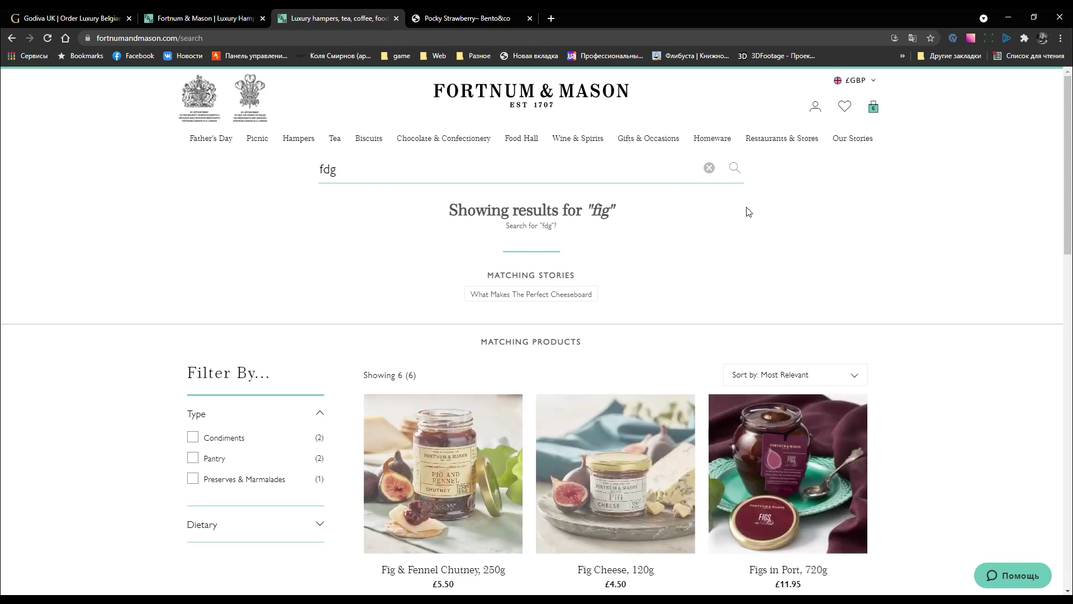
left_click_drag(551, 227, 543, 231)
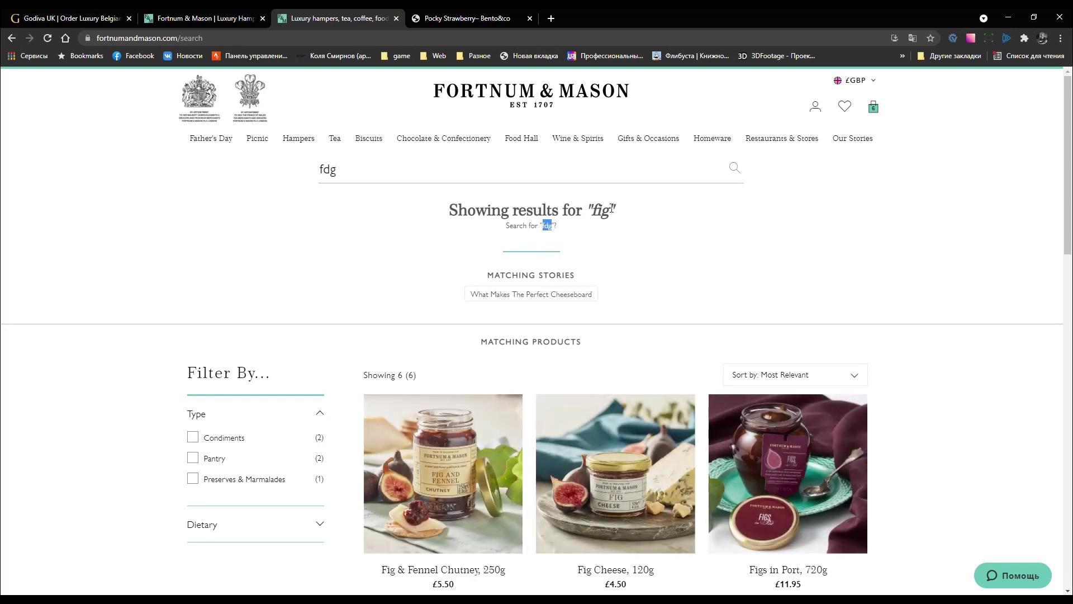
left_click_drag(364, 173, 287, 177)
type("мавпвапвап")
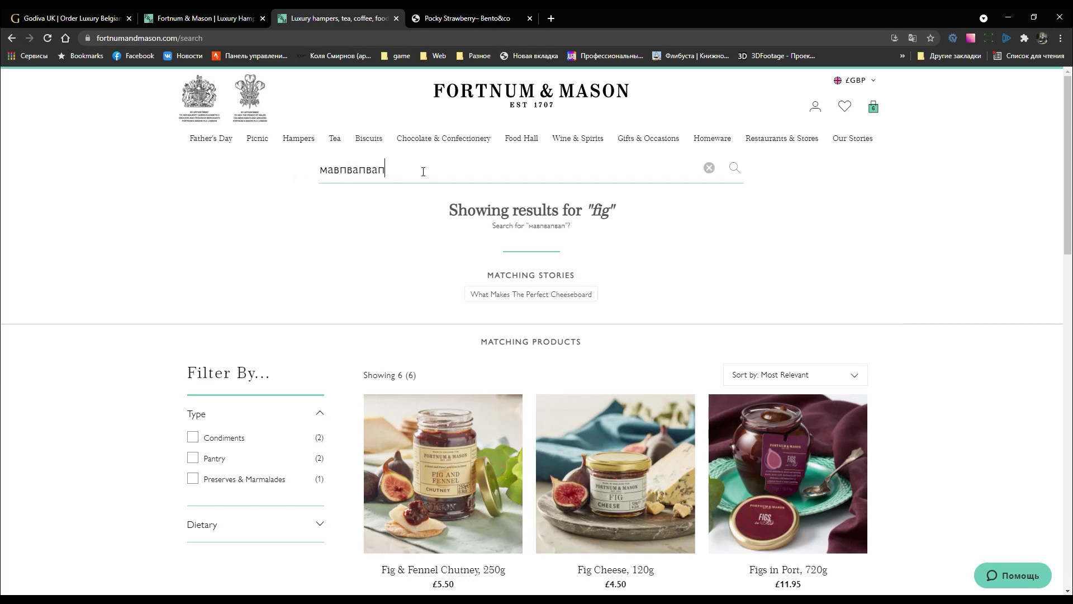
key("Return")
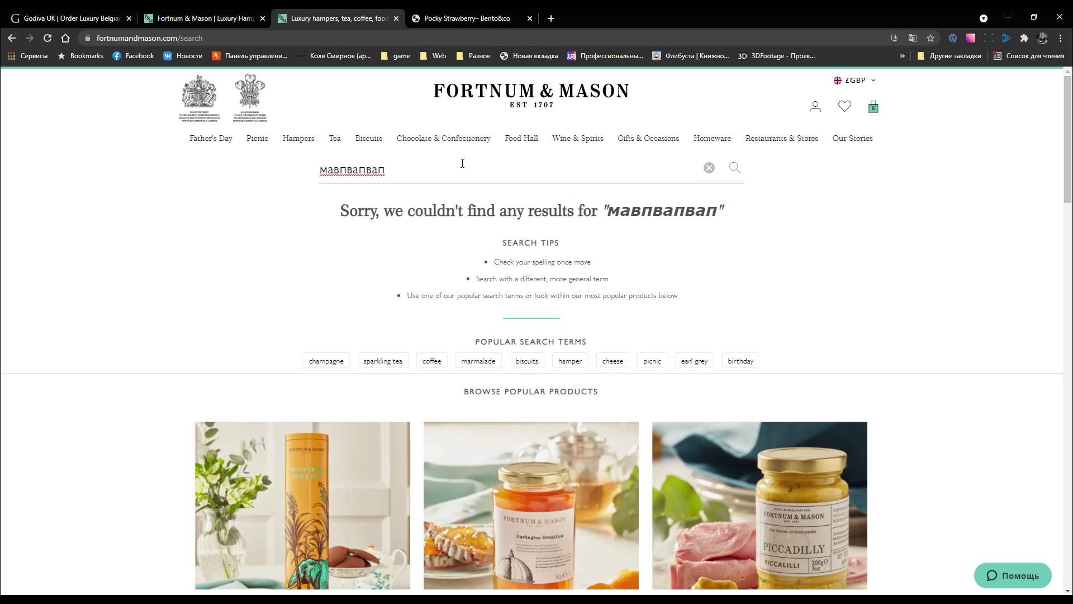
- Search again with 'іваіваіва' appended, then return home and dismiss the translation offer
type("іваіваіва")
left_click(738, 169)
left_click_drag(472, 170, 304, 159)
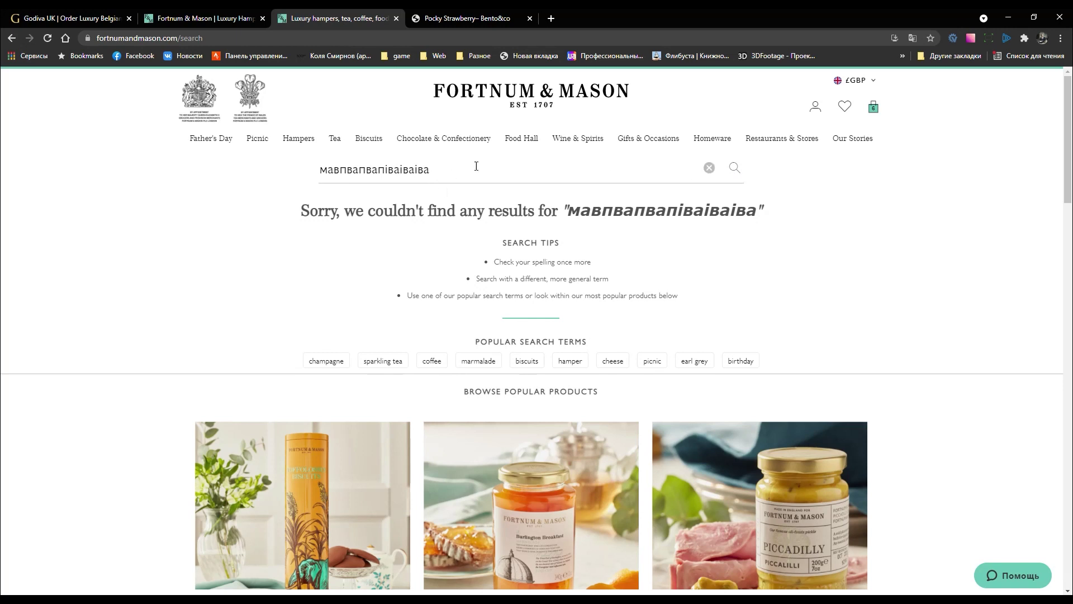
key("Return")
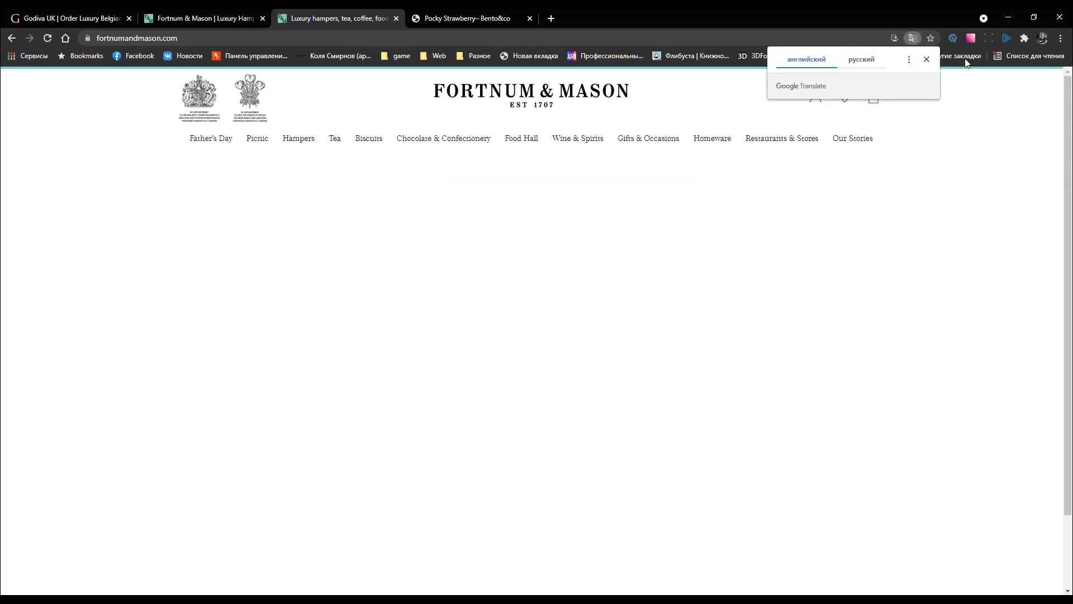
left_click(927, 59)
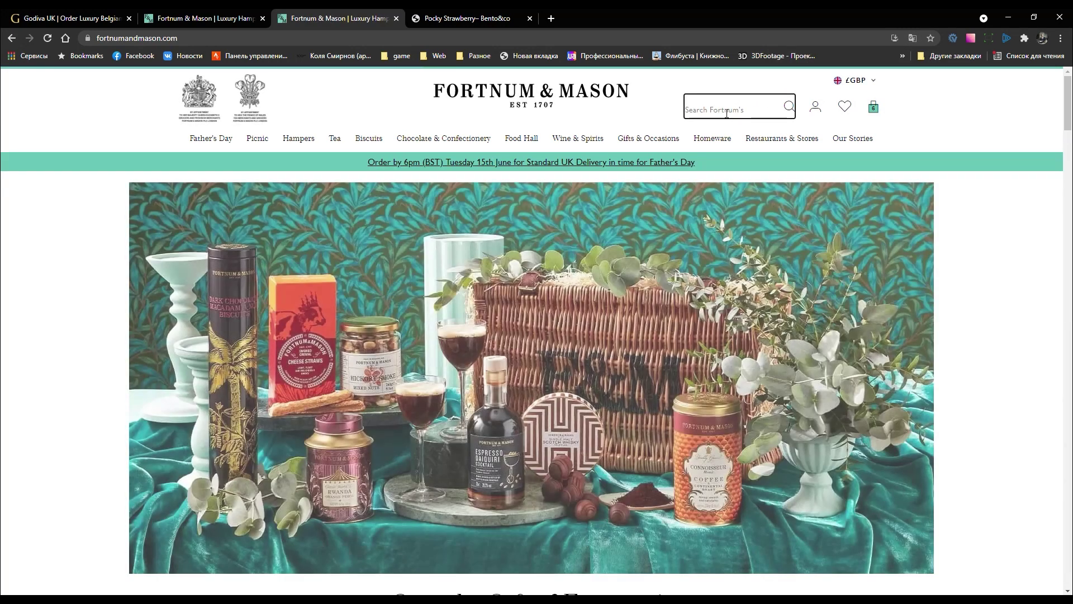
- Type gibberish into the header search, replace it with 'fdgfdg', then switch to the other Fortnum tab
left_click(741, 108)
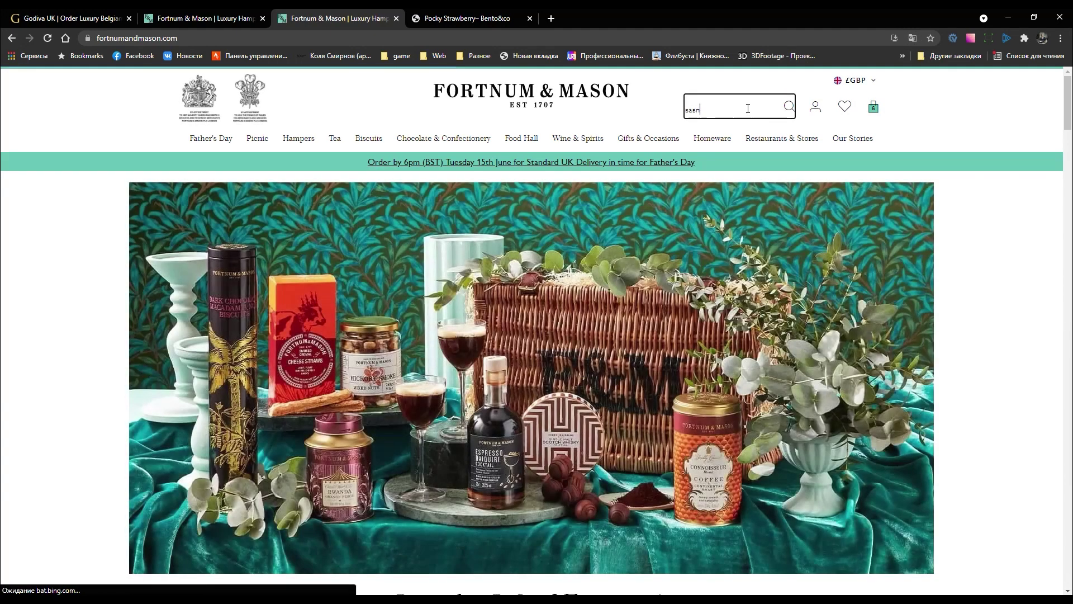
type("вап")
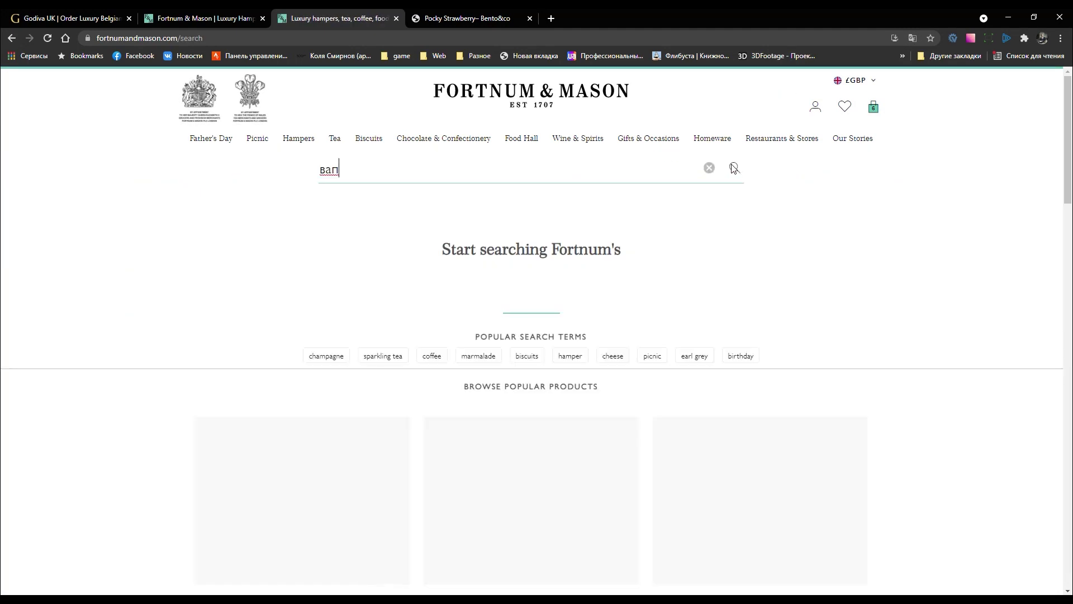
left_click(493, 169)
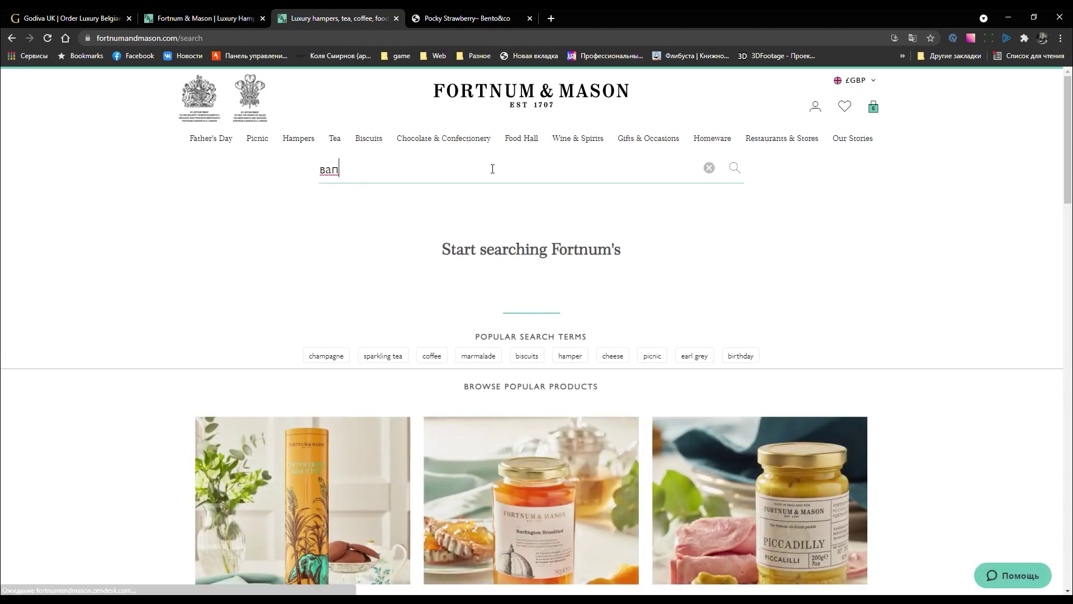
type("івпвапва")
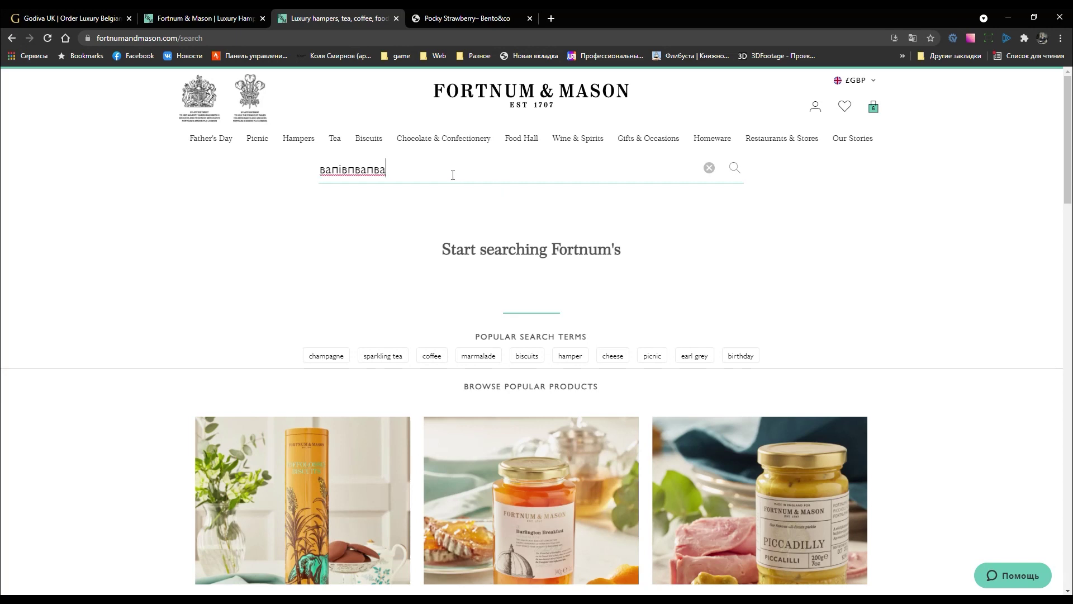
left_click_drag(453, 175, 109, 161)
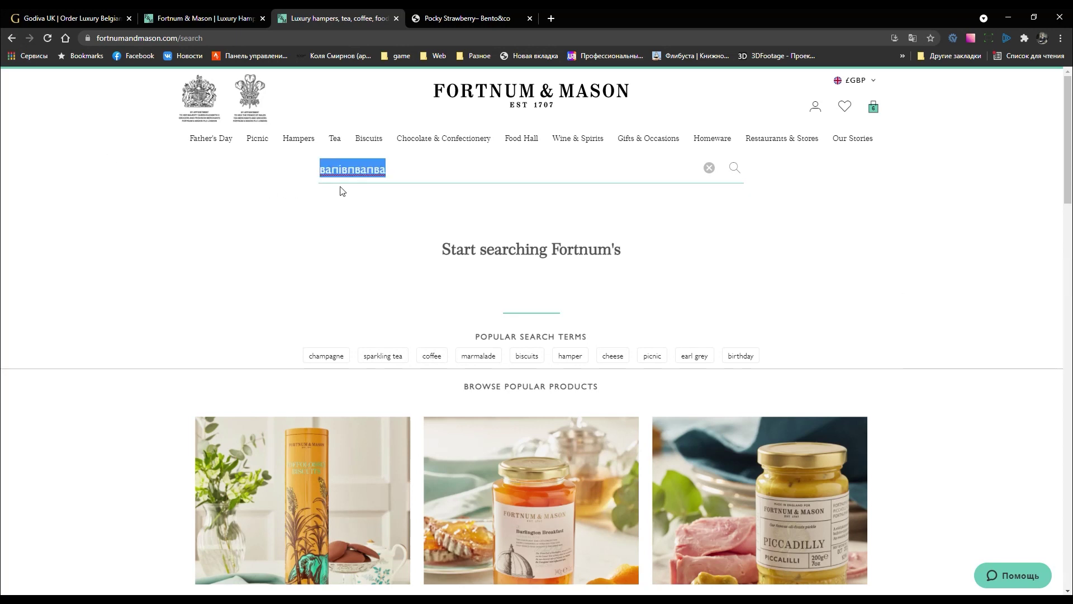
type("fdgfdg")
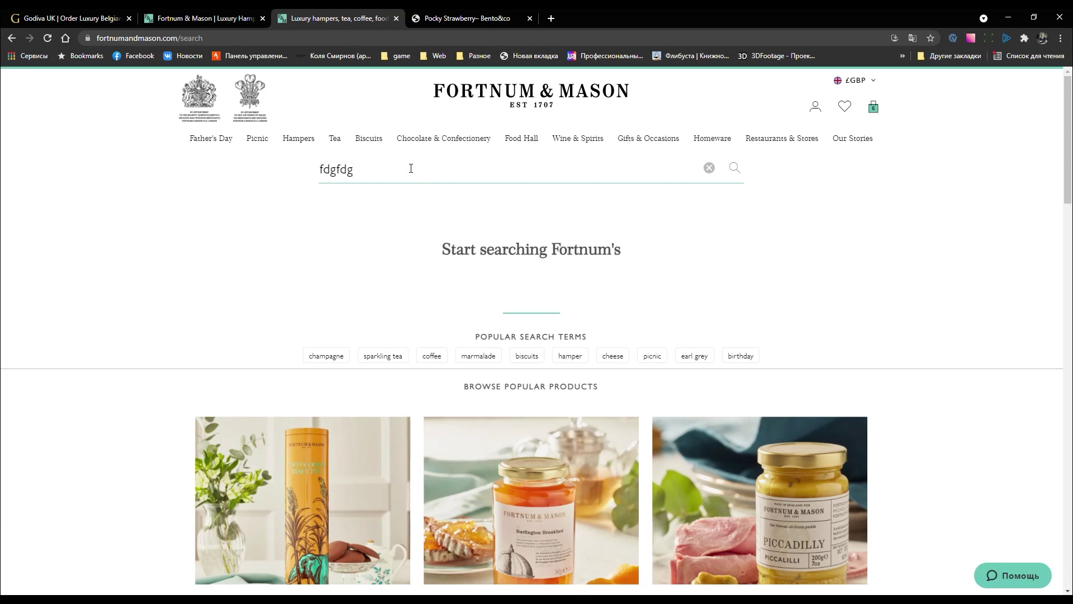
left_click_drag(399, 167, 260, 212)
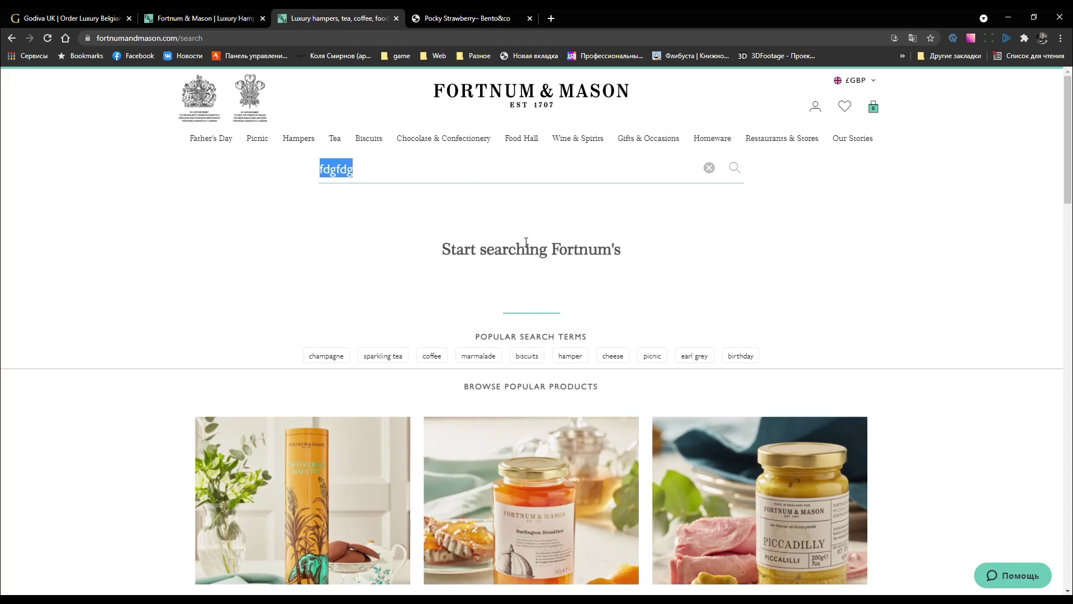
left_click(187, 18)
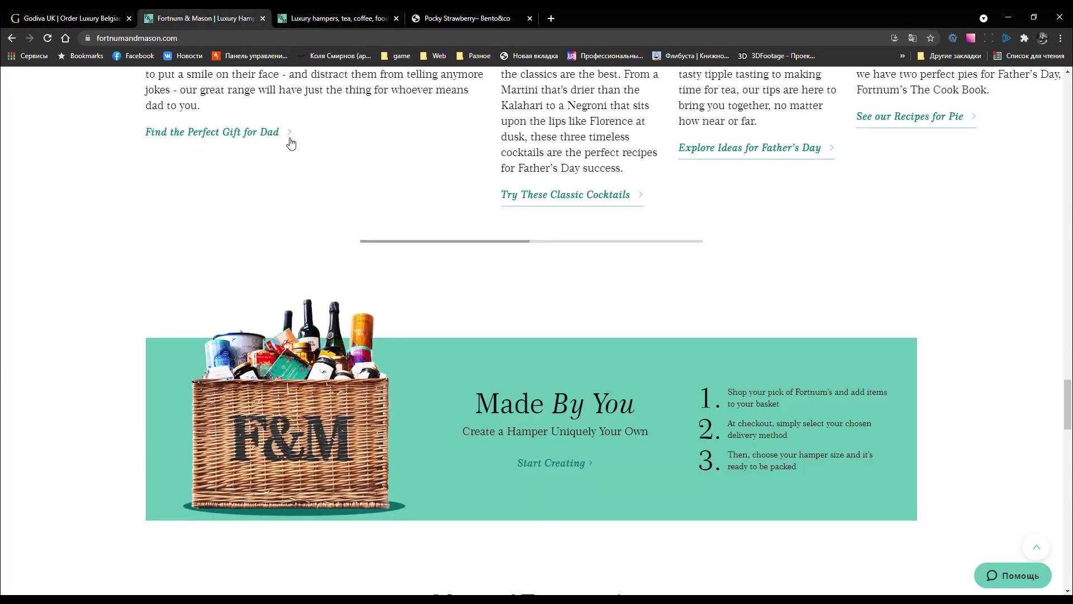
scroll(288, 143, "up", 5)
- On the Godiva carousel, preview the Napolitain, Gold Collection and Finesse Belle quick views, then reload
left_click(116, 18)
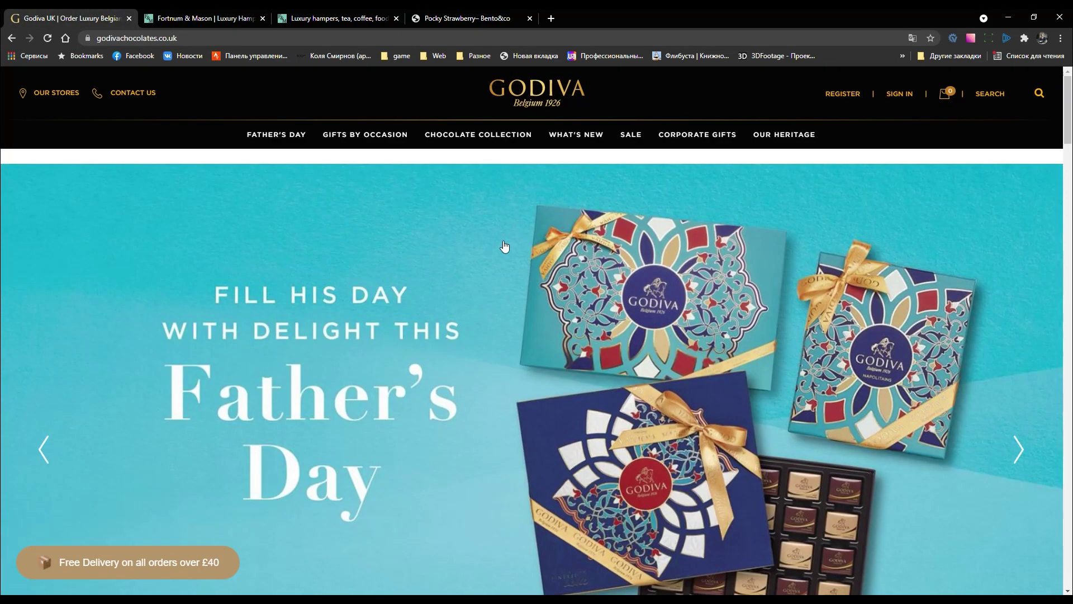
scroll(645, 239, "down", 2)
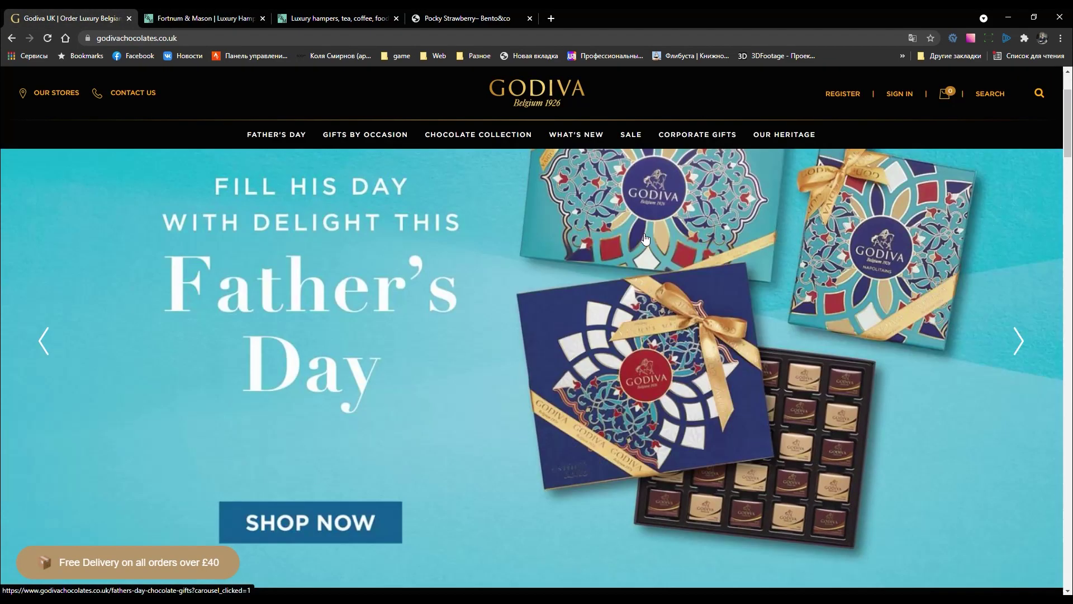
scroll(646, 239, "down", 8)
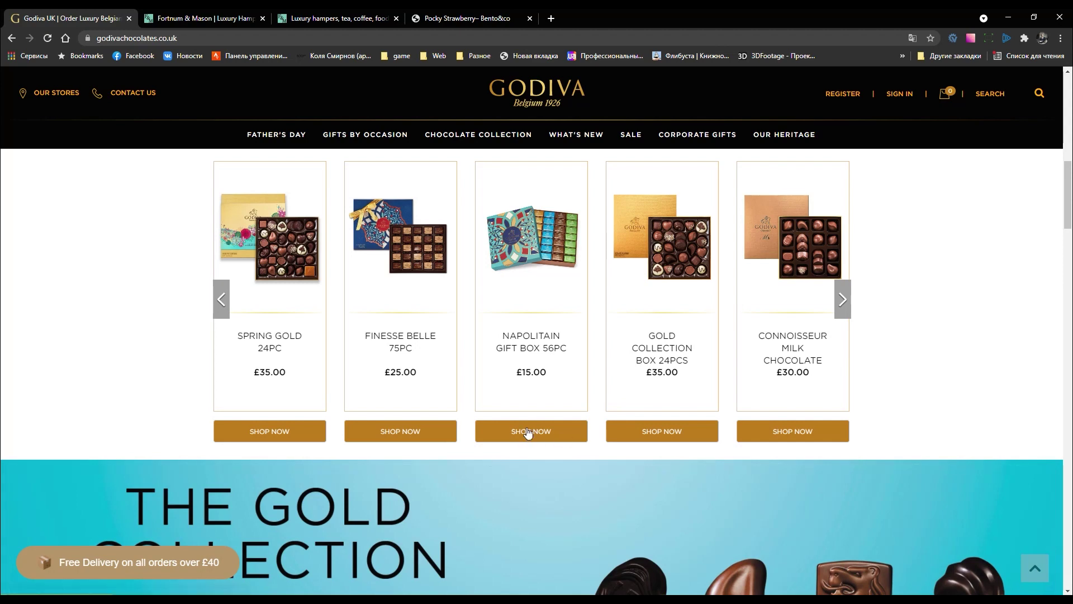
left_click(529, 433)
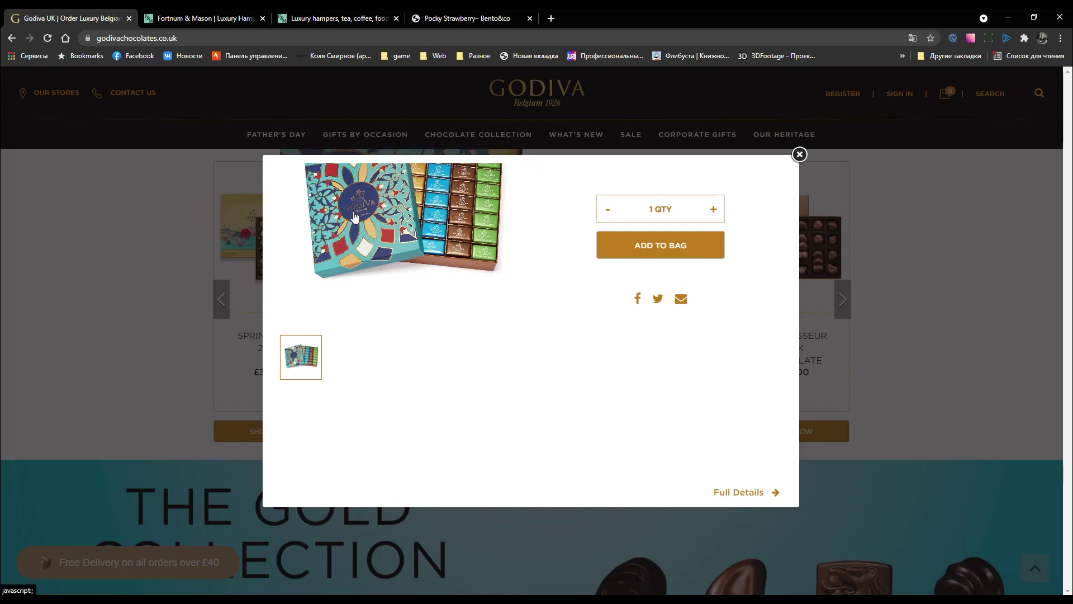
left_click(799, 154)
left_click(685, 433)
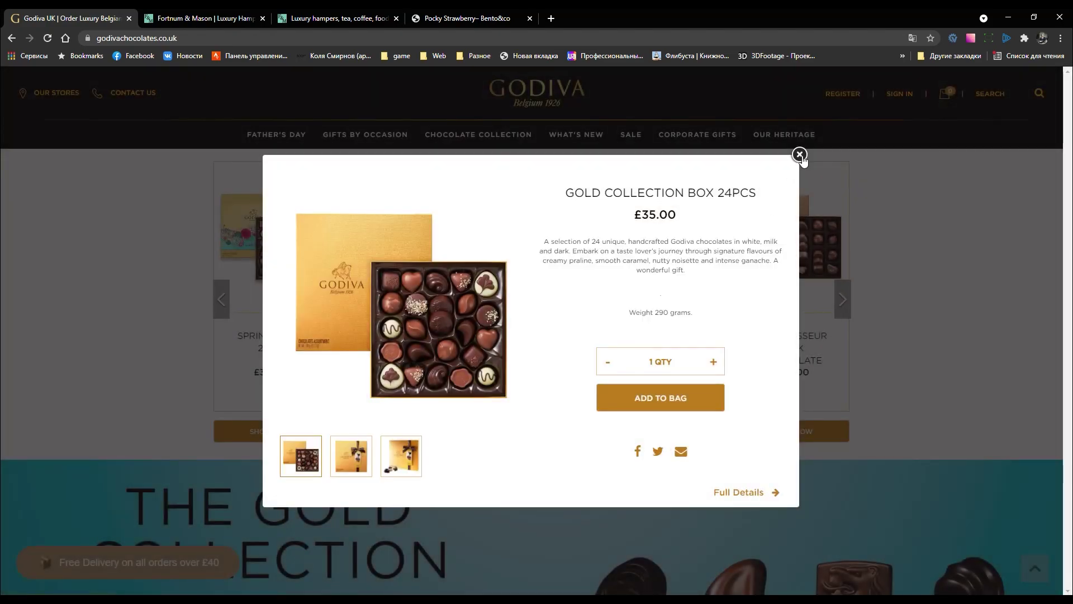
left_click(799, 155)
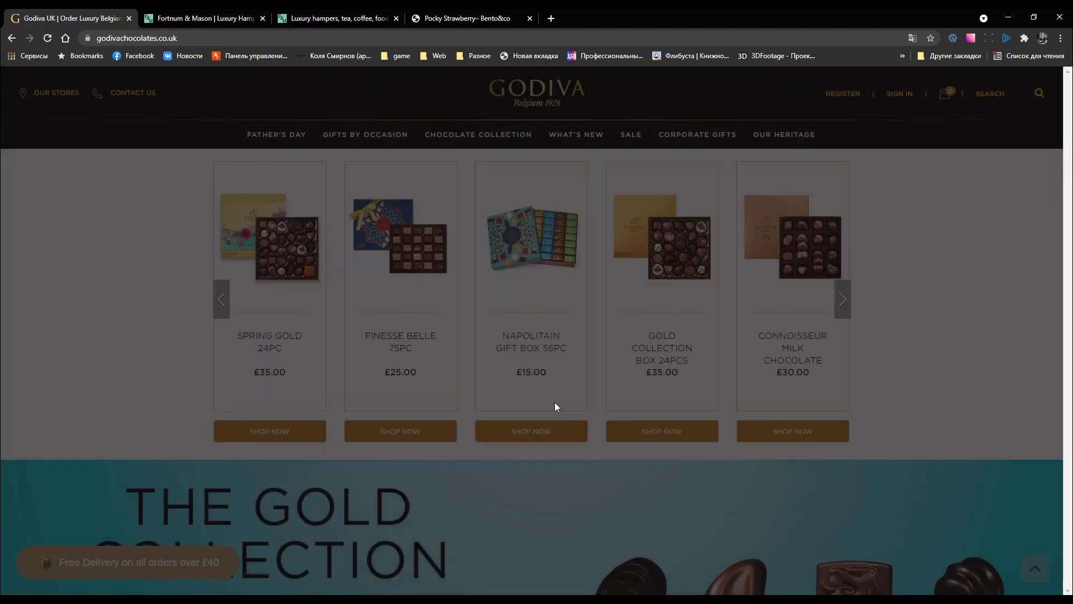
left_click(512, 432)
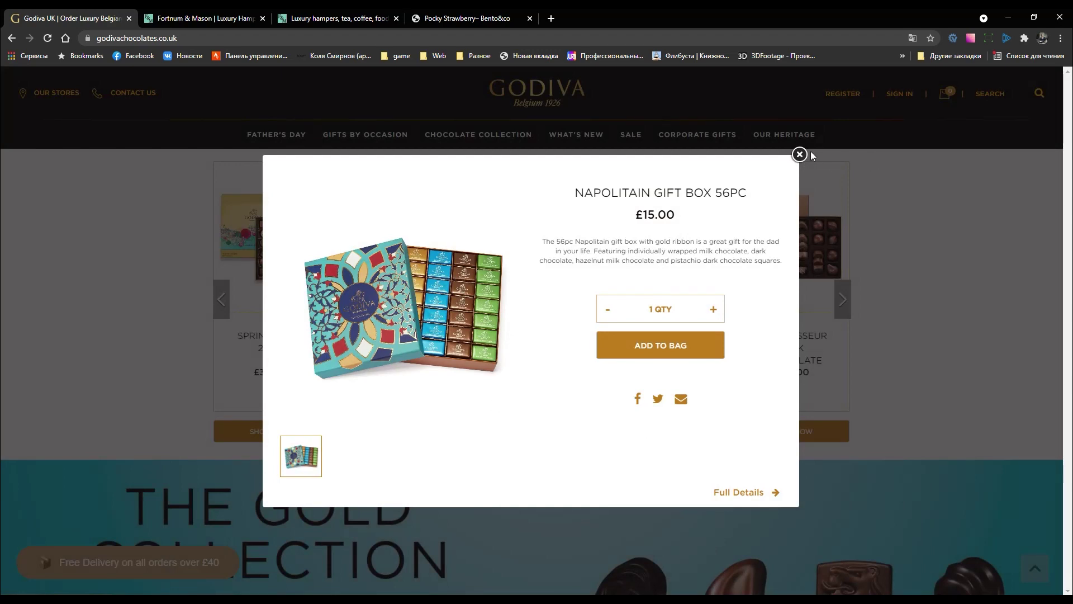
left_click(799, 155)
left_click(426, 436)
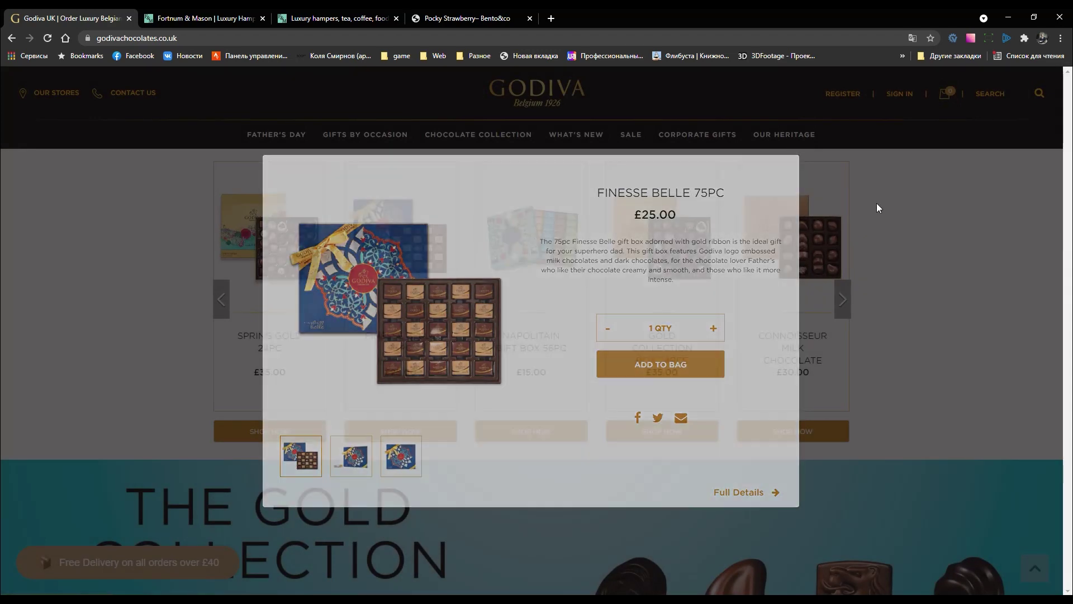
left_click(878, 198)
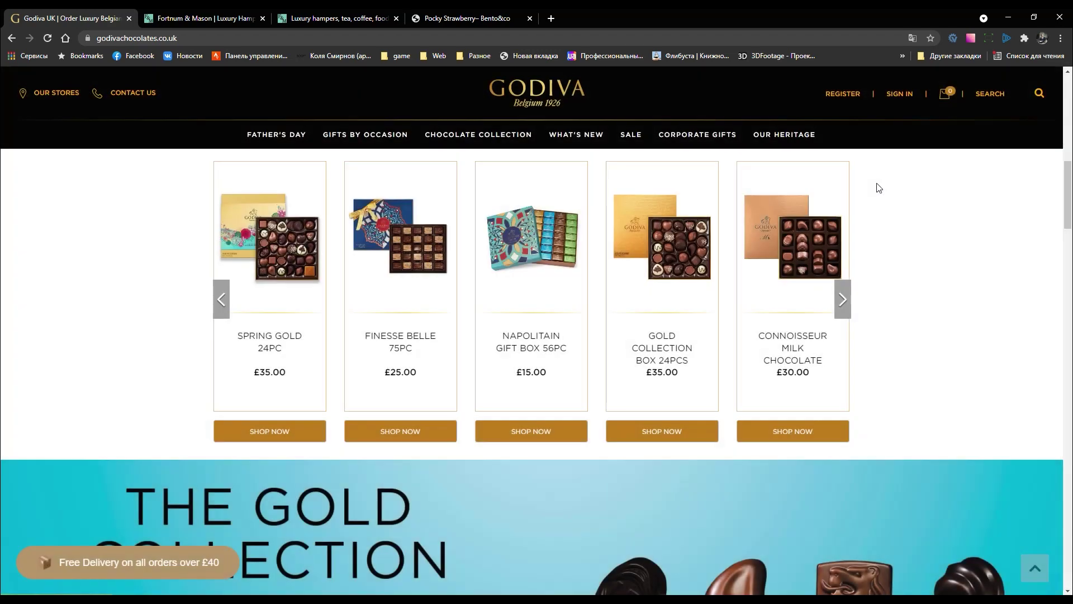
key("F5")
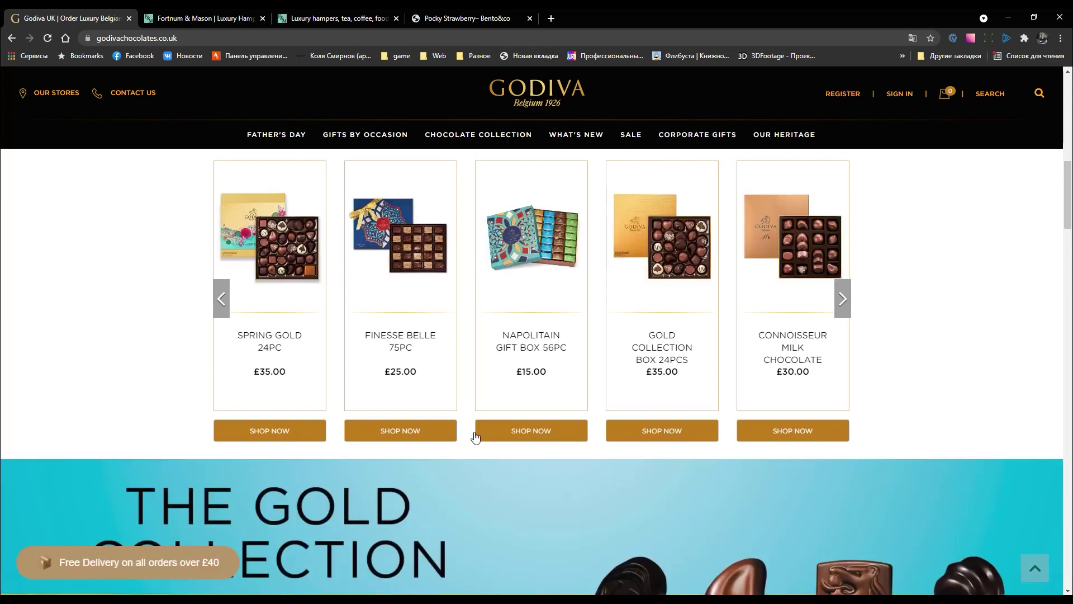
- Preview Finesse Belle, Napolitain and Connoisseur Milk quick views, then open Gold Collection Box 24PCS
left_click(408, 431)
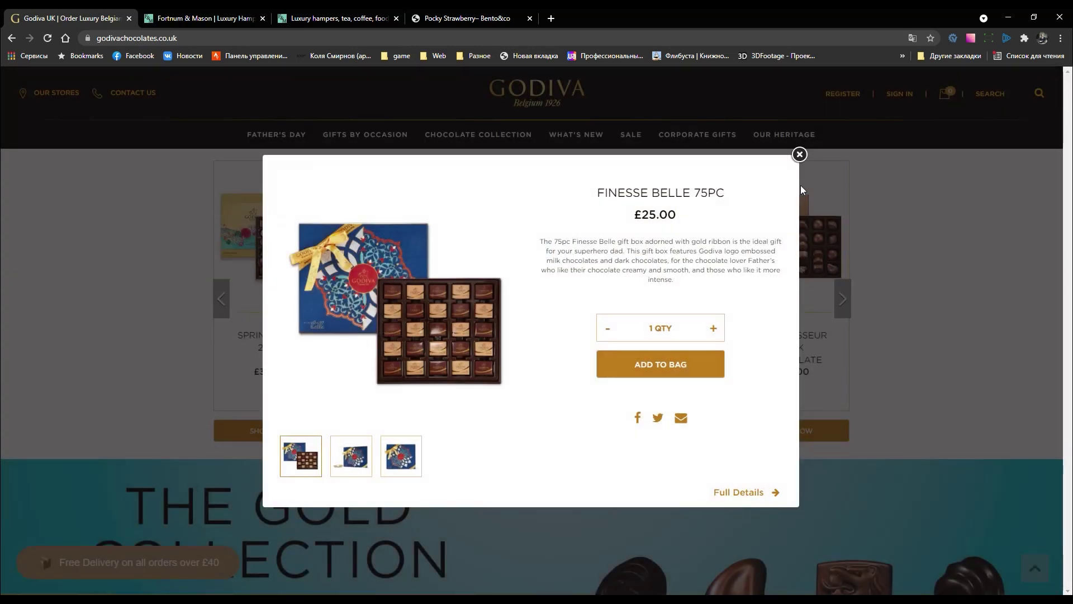
left_click(804, 161)
left_click(528, 428)
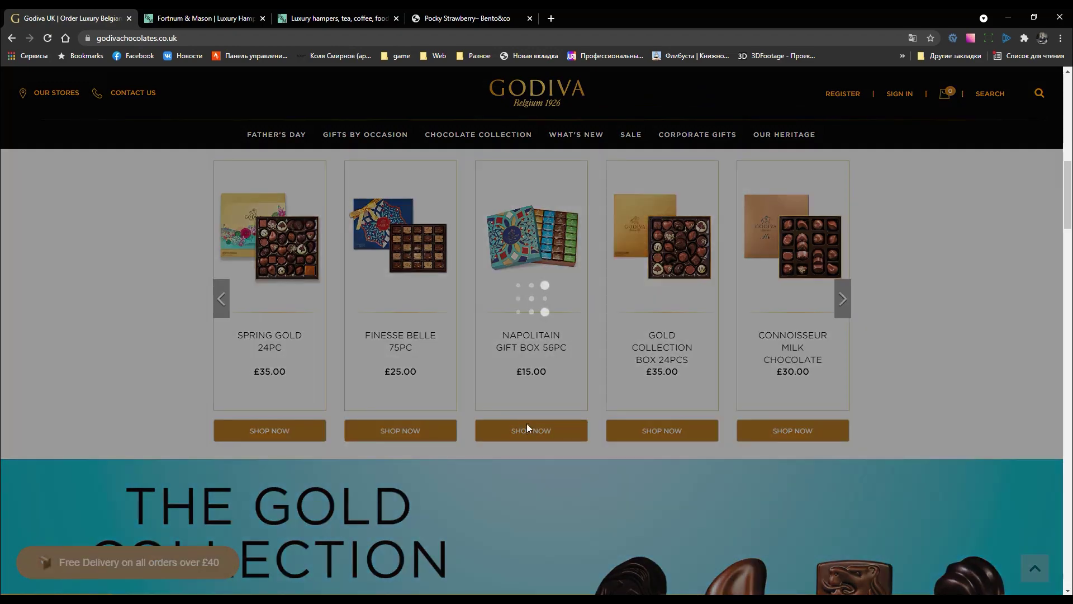
left_click(800, 155)
left_click(788, 430)
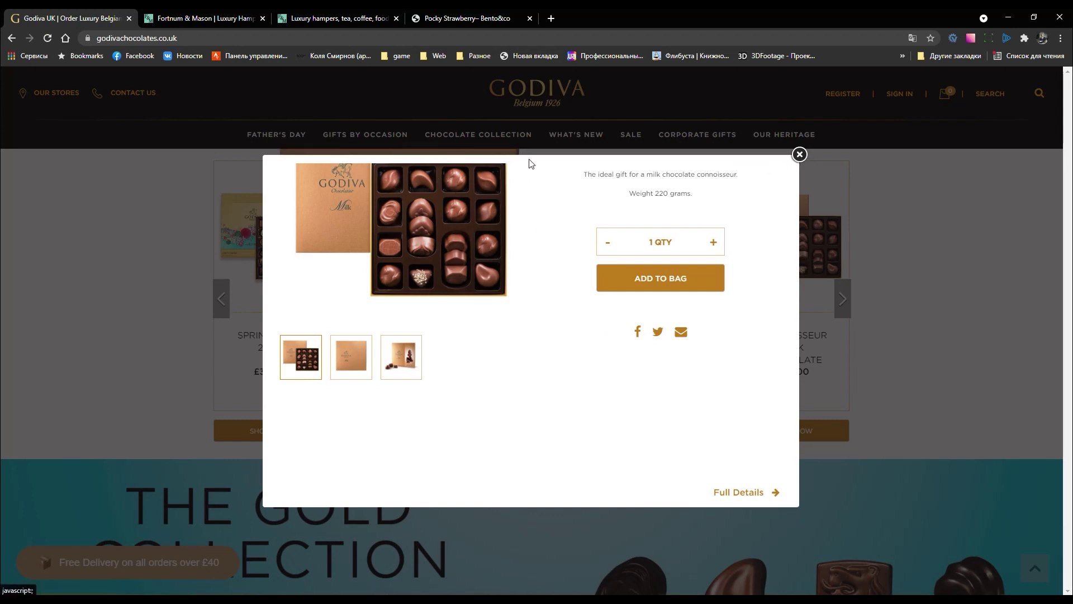
key("Escape")
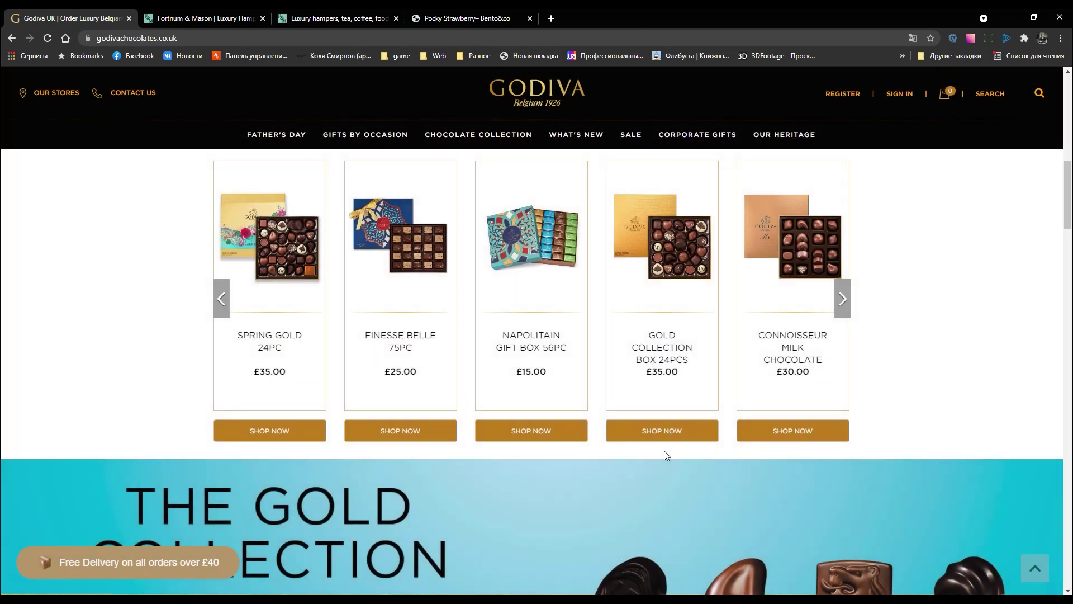
left_click(672, 429)
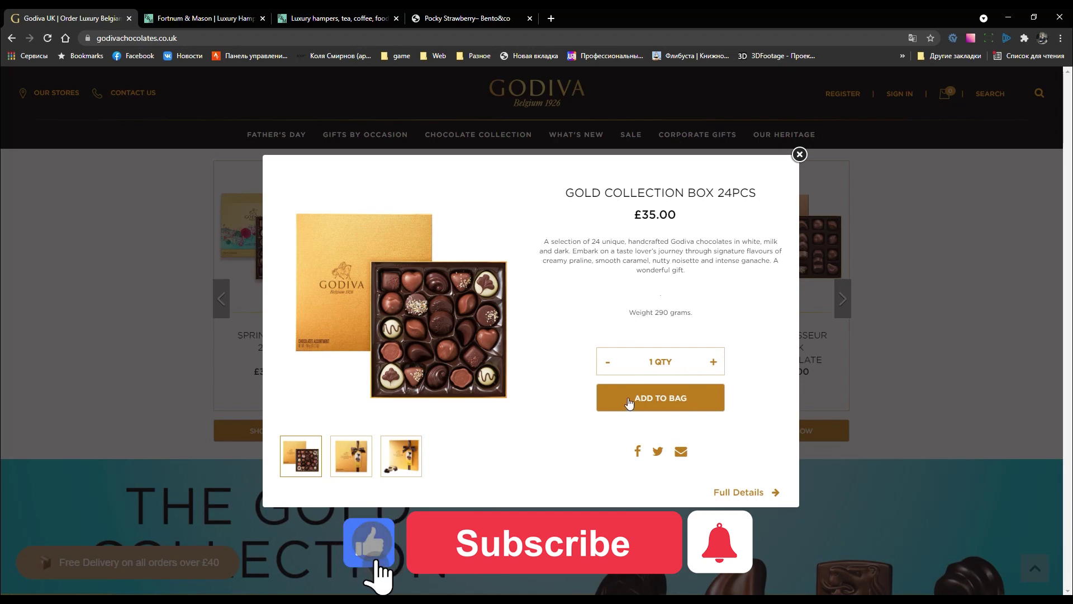
- Add one Gold Collection Box 24PCS to the bag (total £39.95) and return to the Godiva homepage
double_click(647, 364)
type("110")
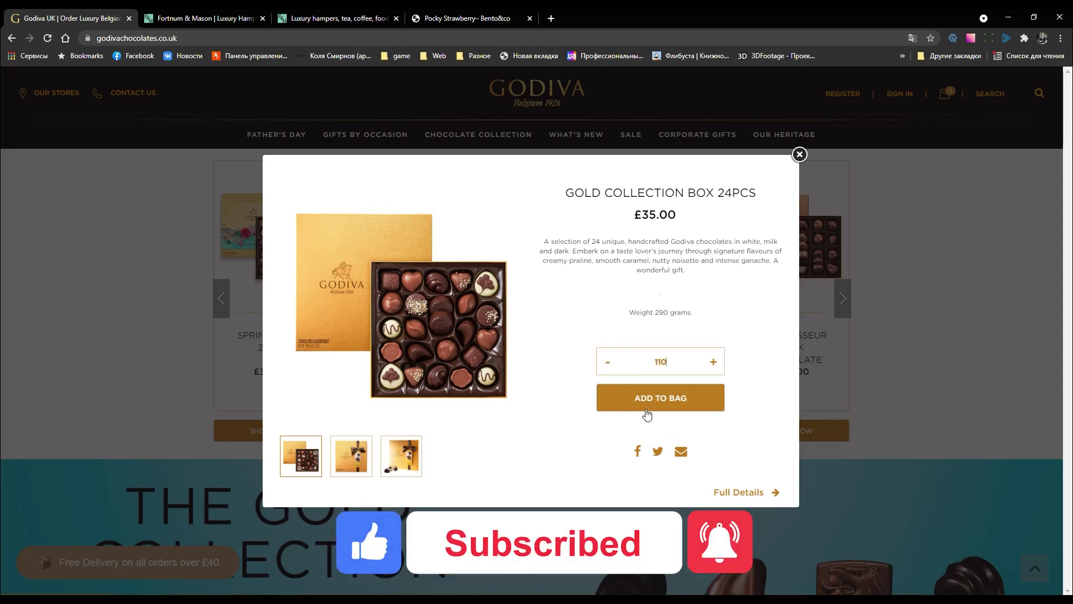
left_click(652, 398)
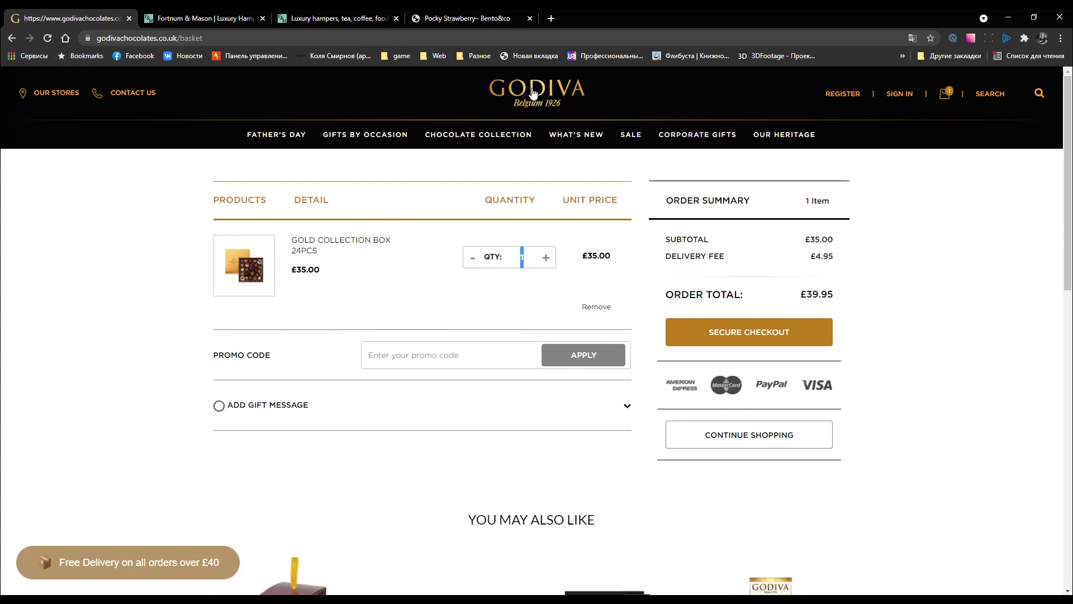
left_click(525, 115)
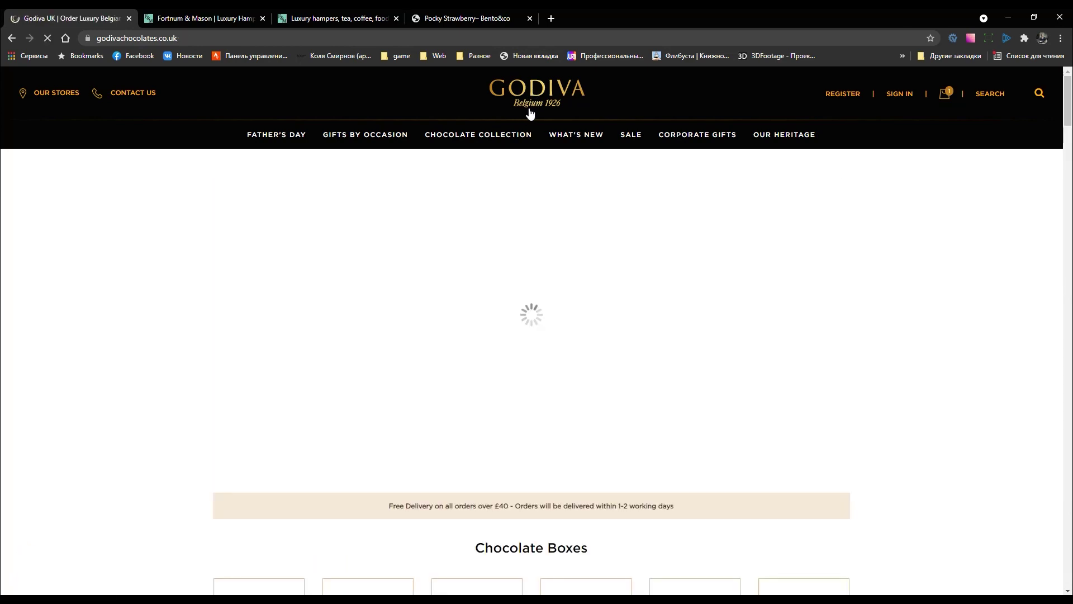
- Add Gold Collection Box 24PCS with quick-view quantity 111 to the bag and view the basket
scroll(576, 268, "down", 9)
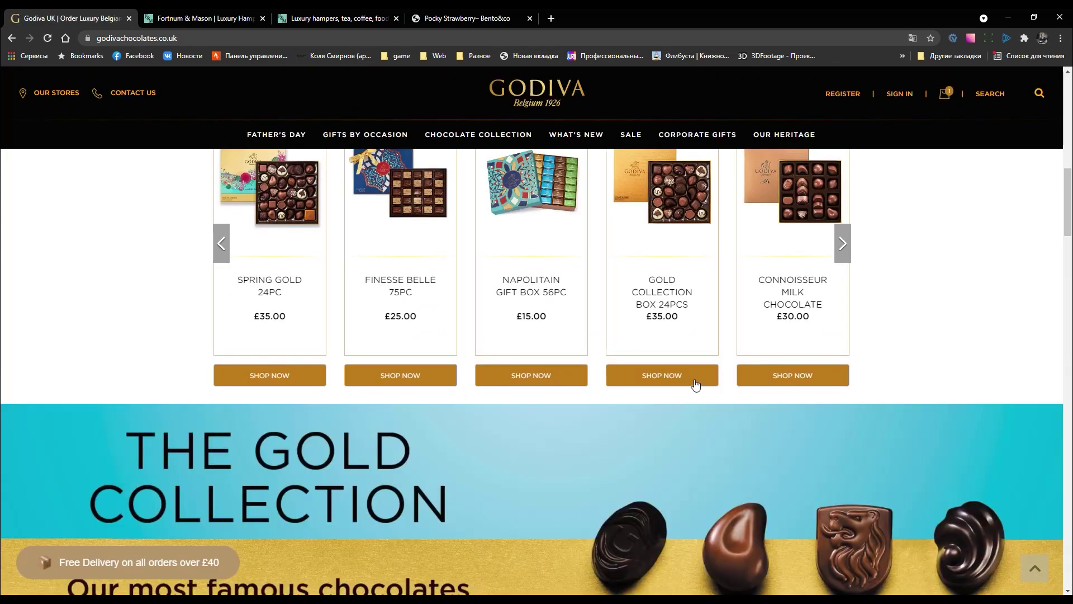
left_click(695, 382)
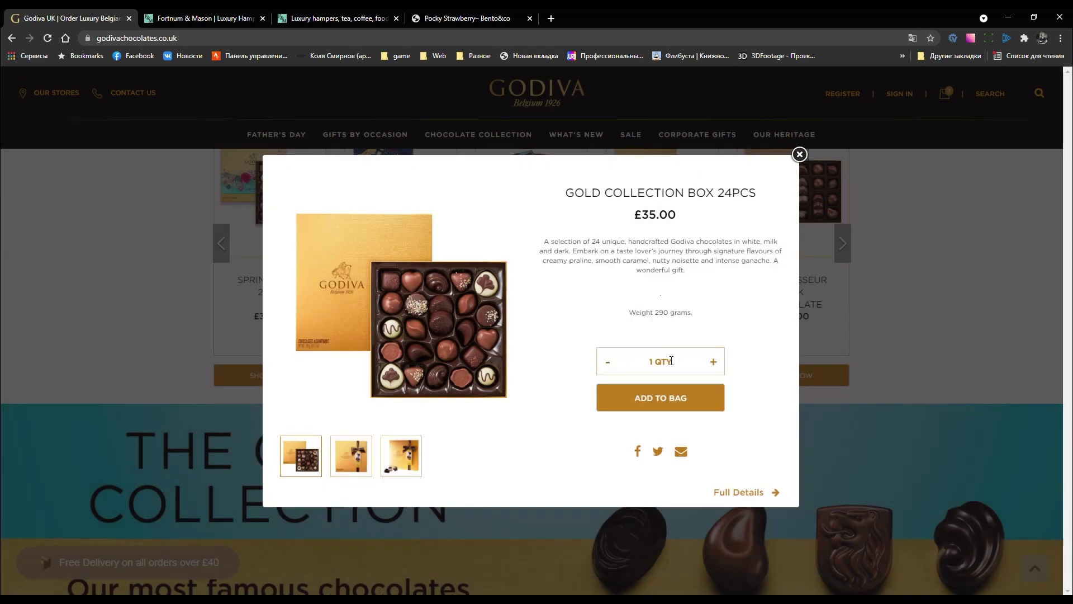
left_click(671, 361)
key("BackSpace")
type("1")
type("110")
key("BackSpace")
left_click(667, 410)
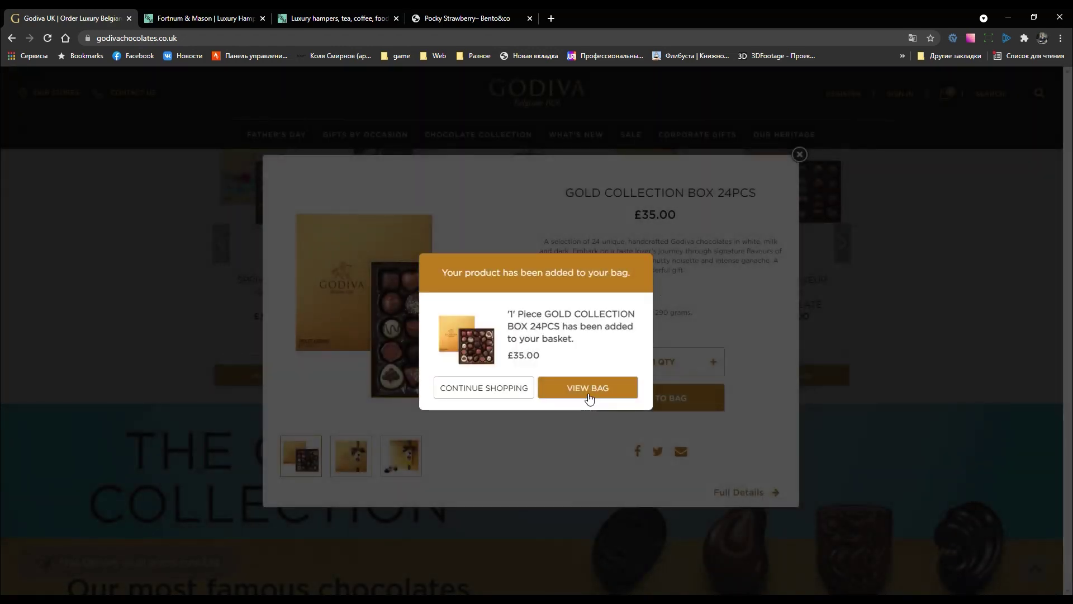
left_click(589, 397)
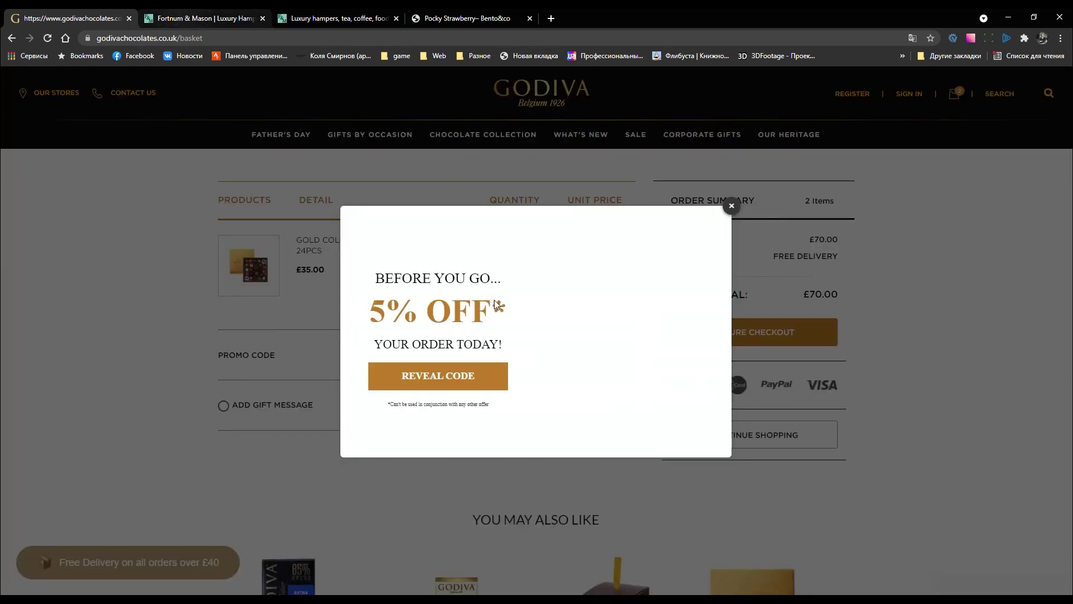
- Close the Fortnum & Mason tabs and return to the Godiva homepage
left_click(205, 17)
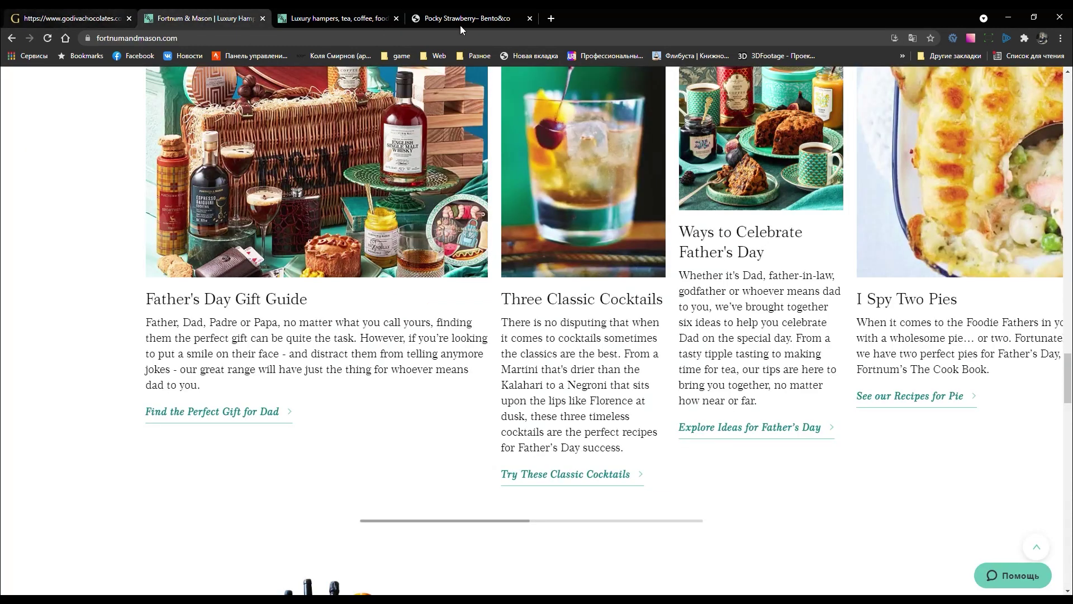
left_click(262, 18)
left_click(262, 18)
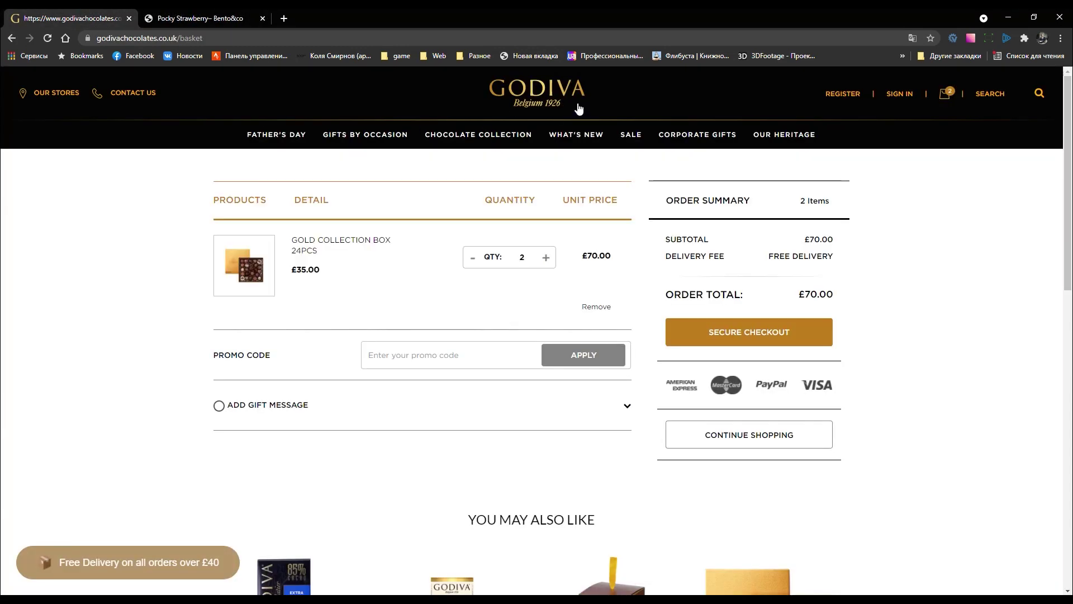
left_click(537, 92)
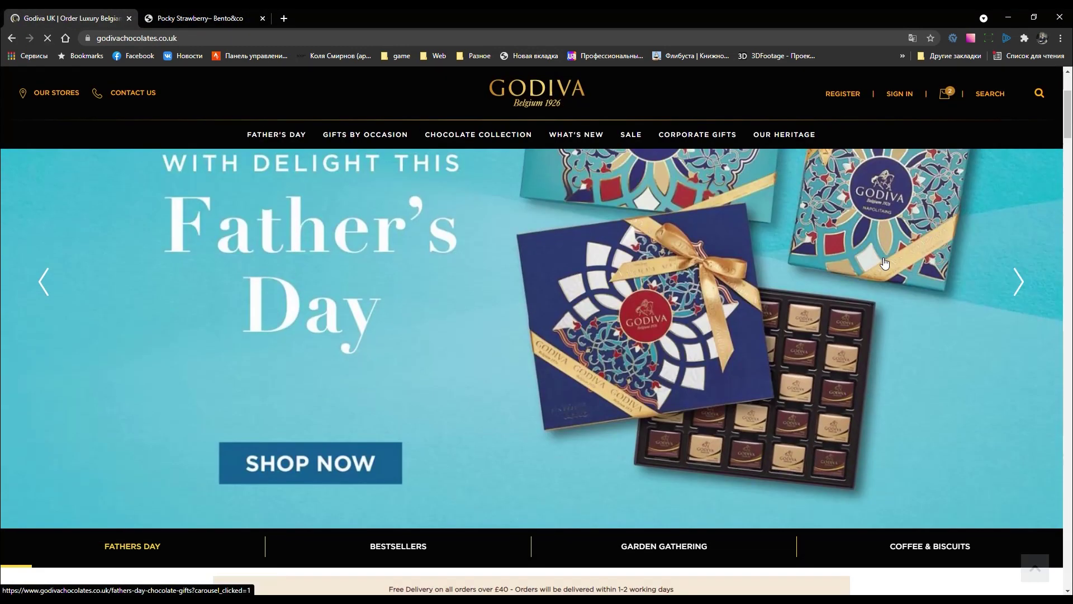
- Add Hazelnut Creme Coffee to the bag, then set its basket quantity to -10
scroll(883, 261, "down", 10)
scroll(885, 263, "down", 5)
scroll(882, 261, "down", 3)
scroll(878, 274, "down", 1)
scroll(778, 396, "up", 2)
left_click(788, 407)
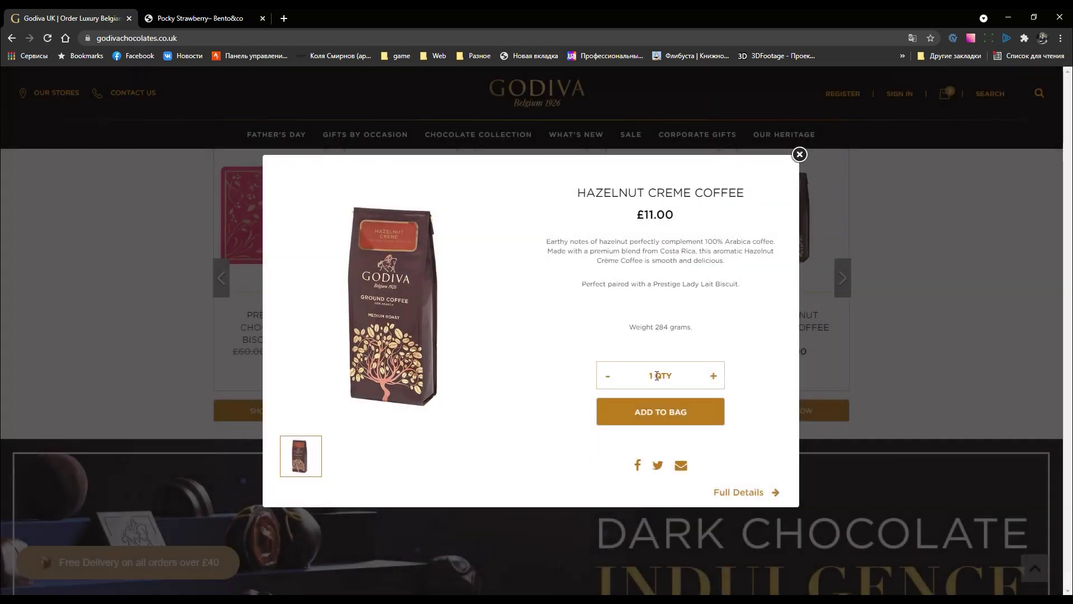
left_click(658, 375)
key("Return")
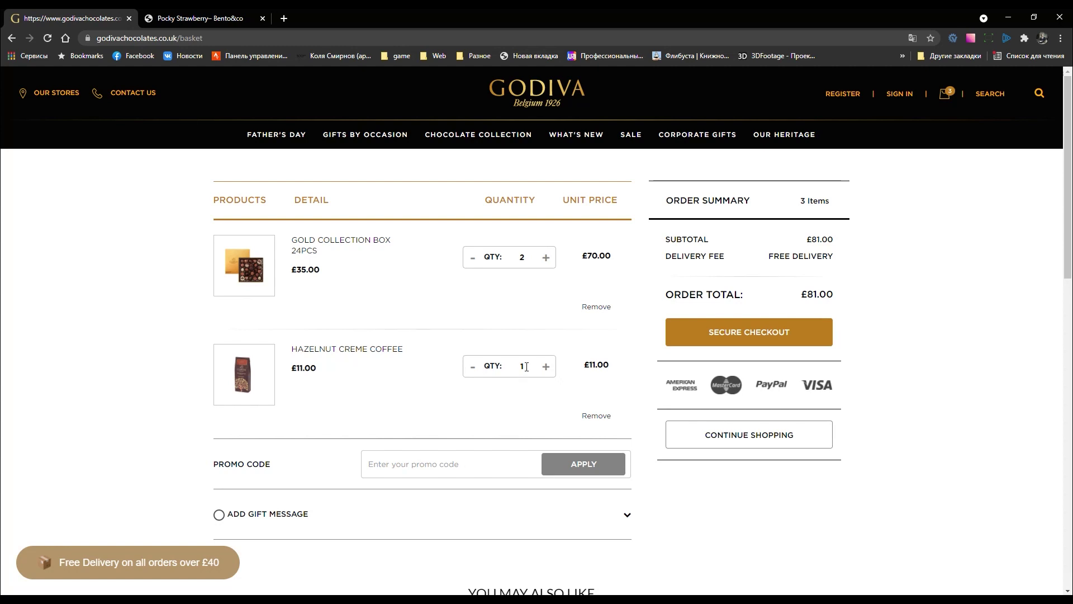
key("BackSpace")
left_click(537, 391)
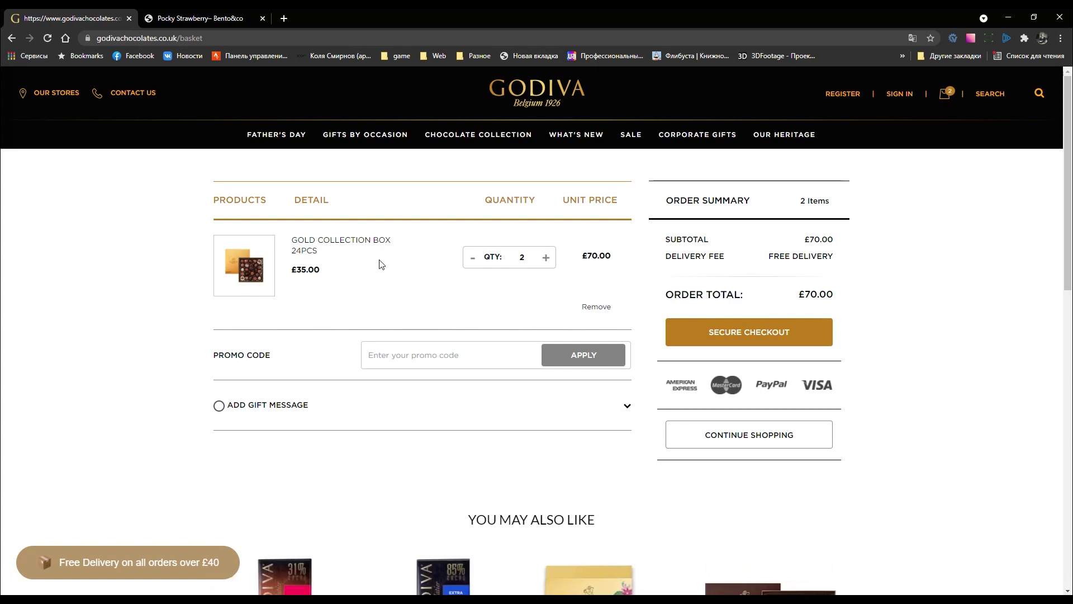
- From the Godiva homepage, page through Chocolate Boxes and open the Gold Collection Box 24pcs quick view
left_click(531, 94)
mouse_move(478, 135)
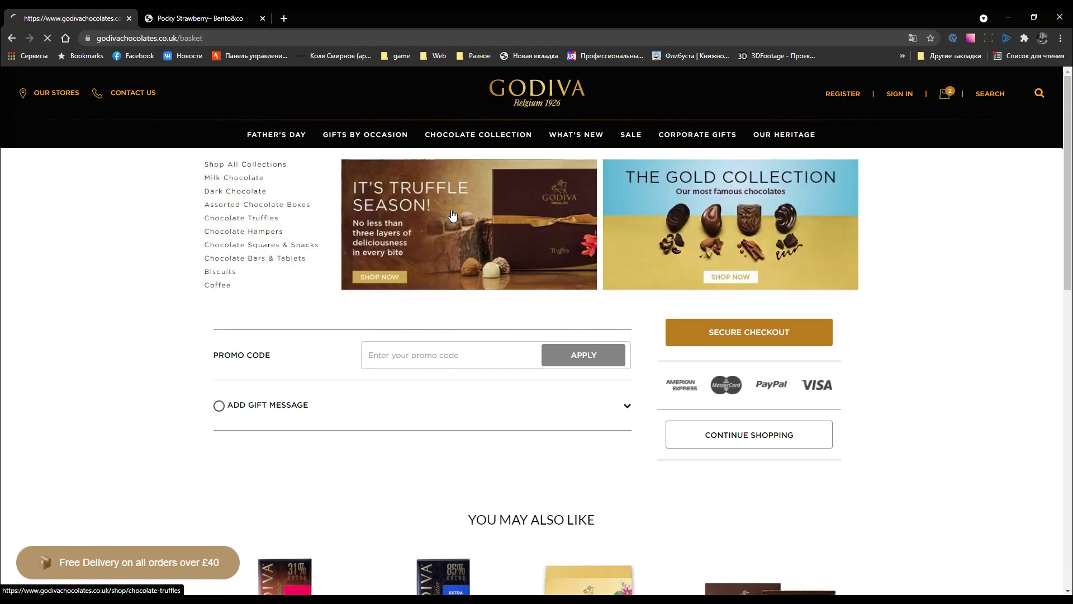
scroll(569, 364, "down", 5)
scroll(569, 365, "down", 5)
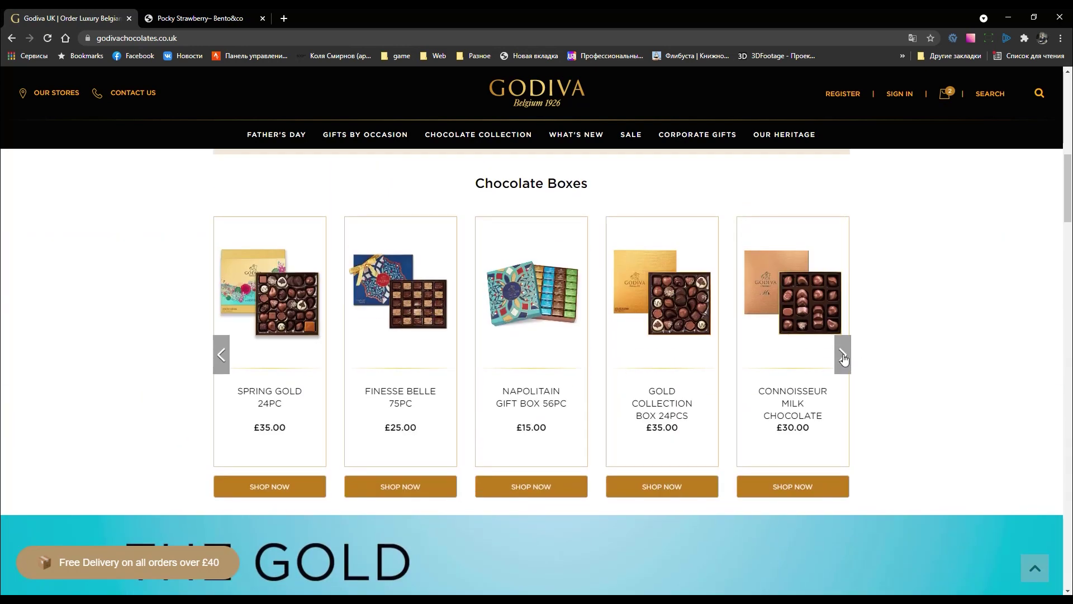
left_click(842, 355)
left_click(668, 486)
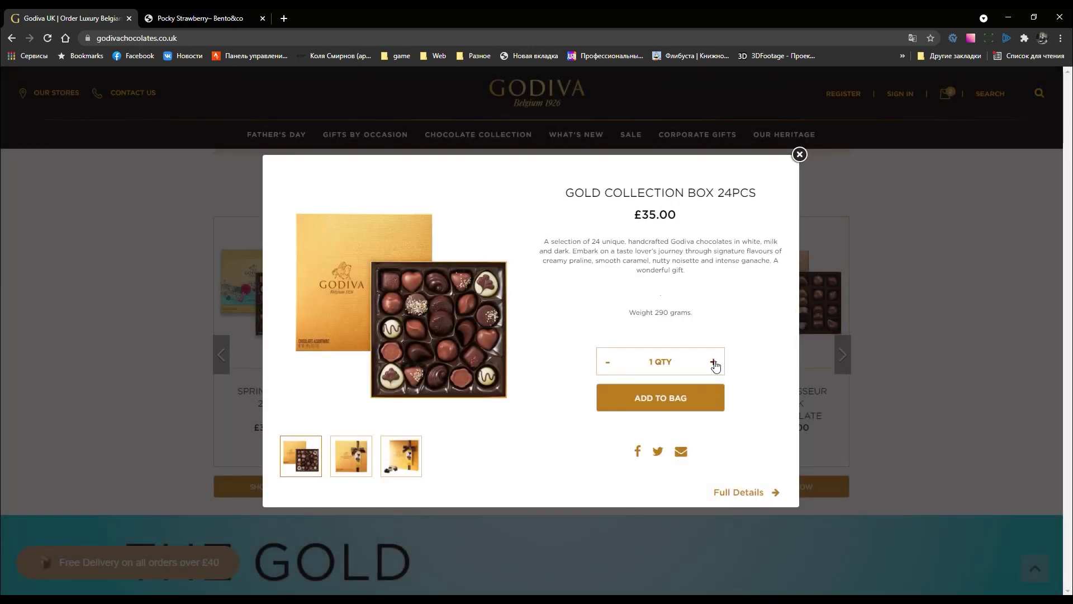
- Raise the Gold Collection Box 24pcs quantity to 11, add it to the bag, and view the basket
left_click(714, 363)
left_click(714, 362)
left_click(714, 362)
left_click(714, 363)
left_click(714, 362)
left_click(714, 363)
left_click(713, 363)
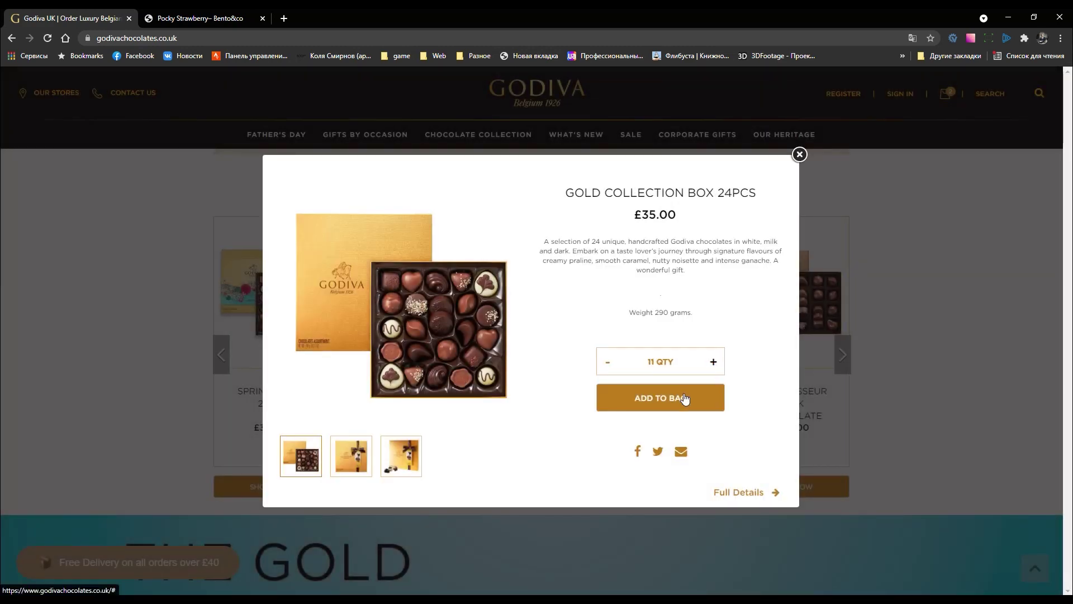
left_click(666, 396)
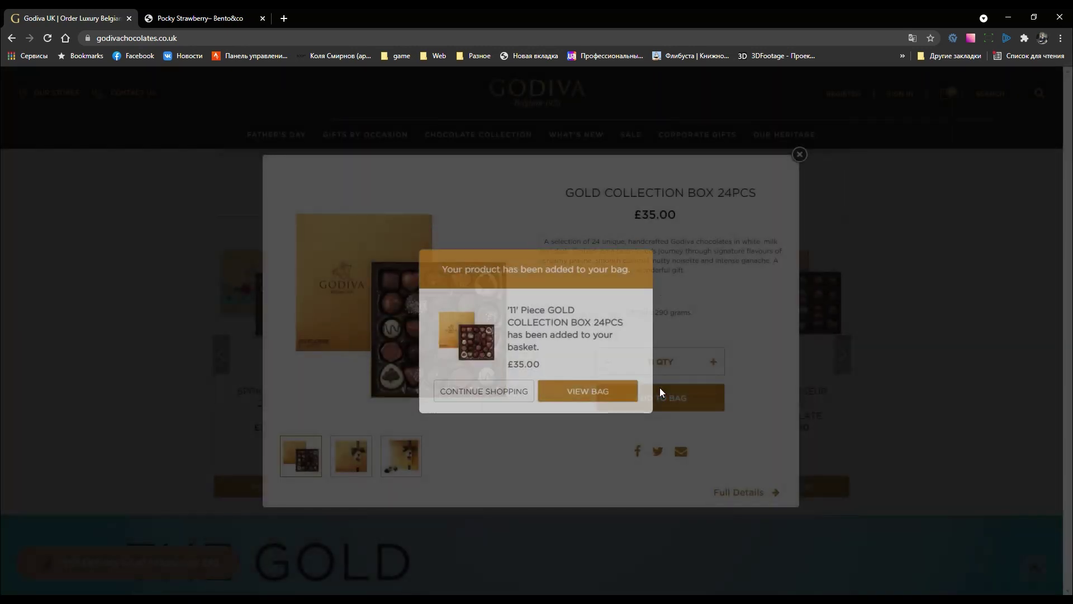
left_click(583, 392)
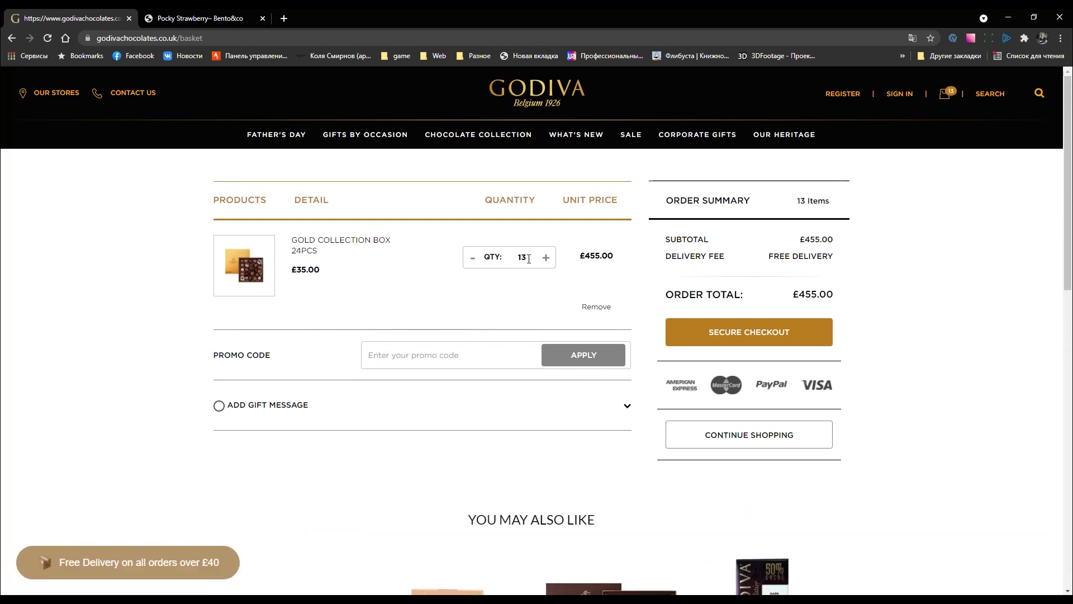
- Add 14 Napolitain Gift Box 56pc to the bag and review the basket (27 items, £665.00)
left_click(536, 104)
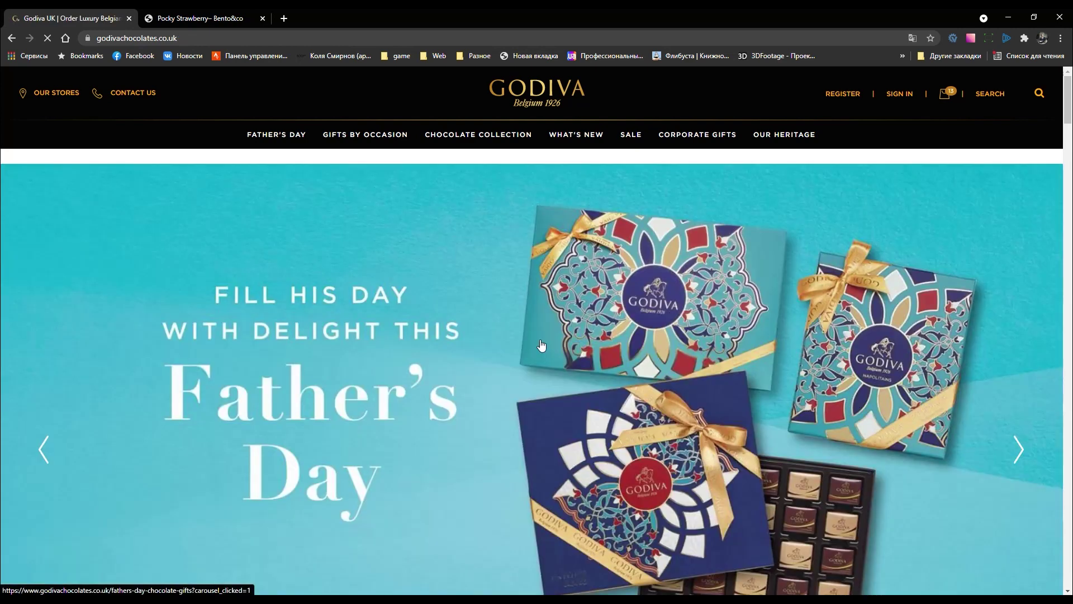
scroll(547, 327, "down", 5)
scroll(548, 327, "down", 3)
left_click(546, 302)
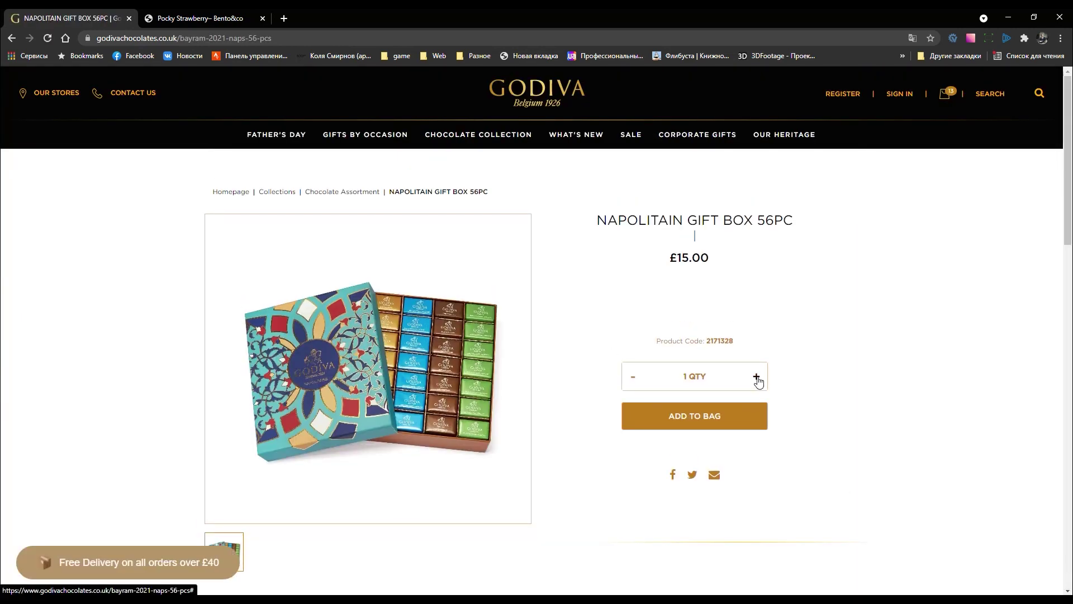
triple_click(757, 379)
triple_click(758, 379)
double_click(757, 379)
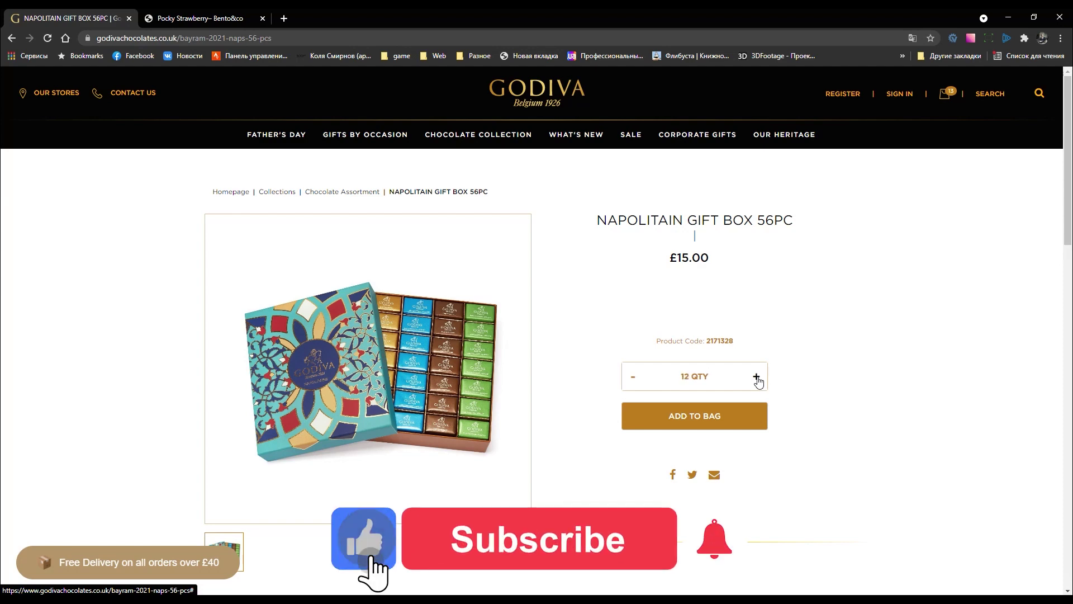
left_click(758, 379)
left_click(757, 379)
left_click(718, 411)
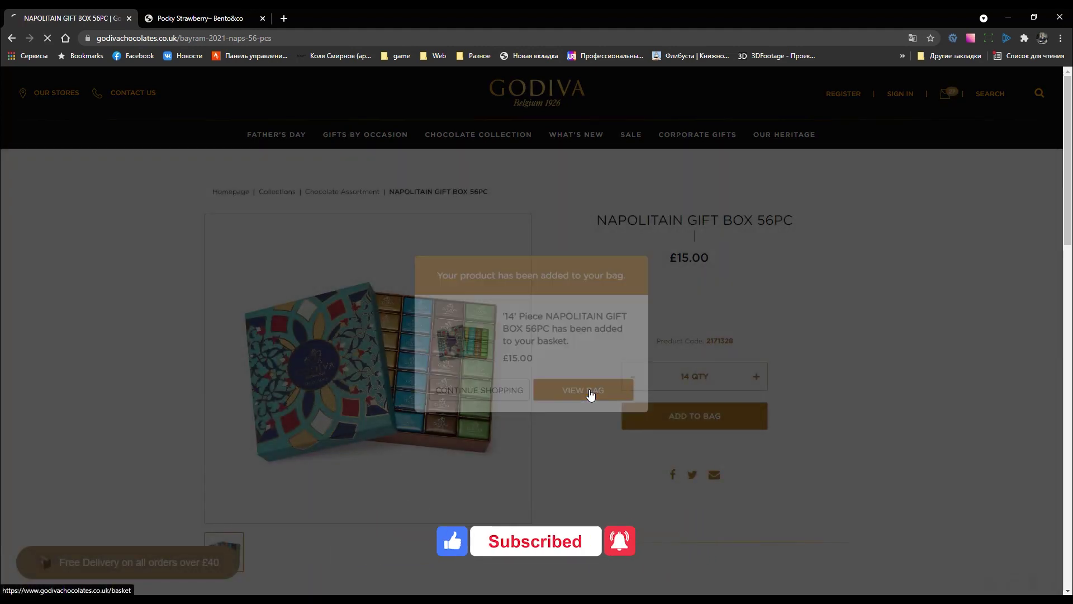
left_click(589, 390)
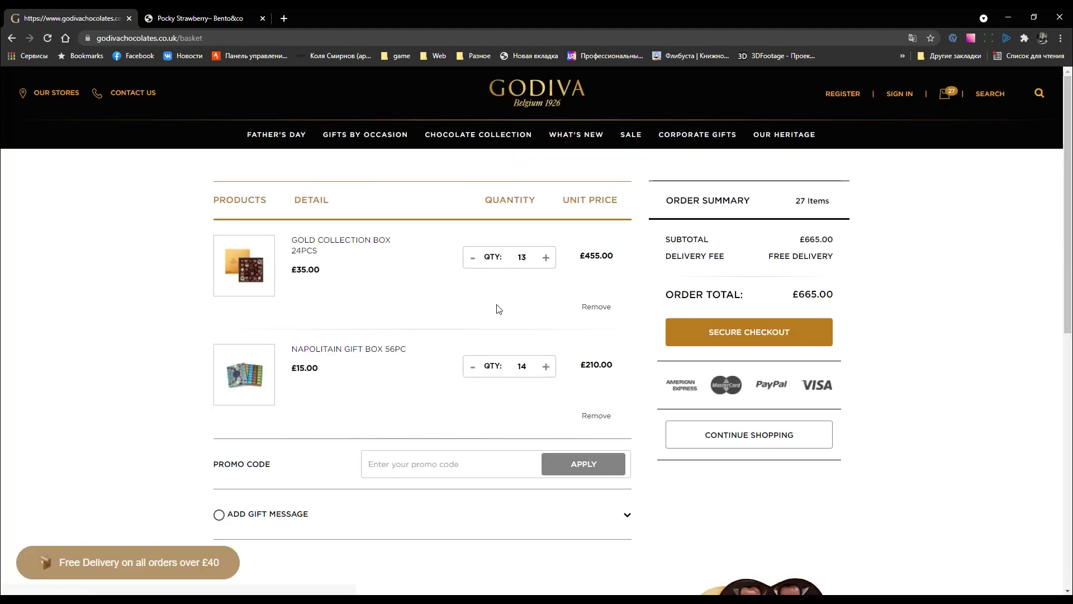
- Set the Gold Collection Box quantity to -5 and the Napolitain box to -66, emptying the basket
left_click_drag(529, 258, 503, 260)
key("BackSpace")
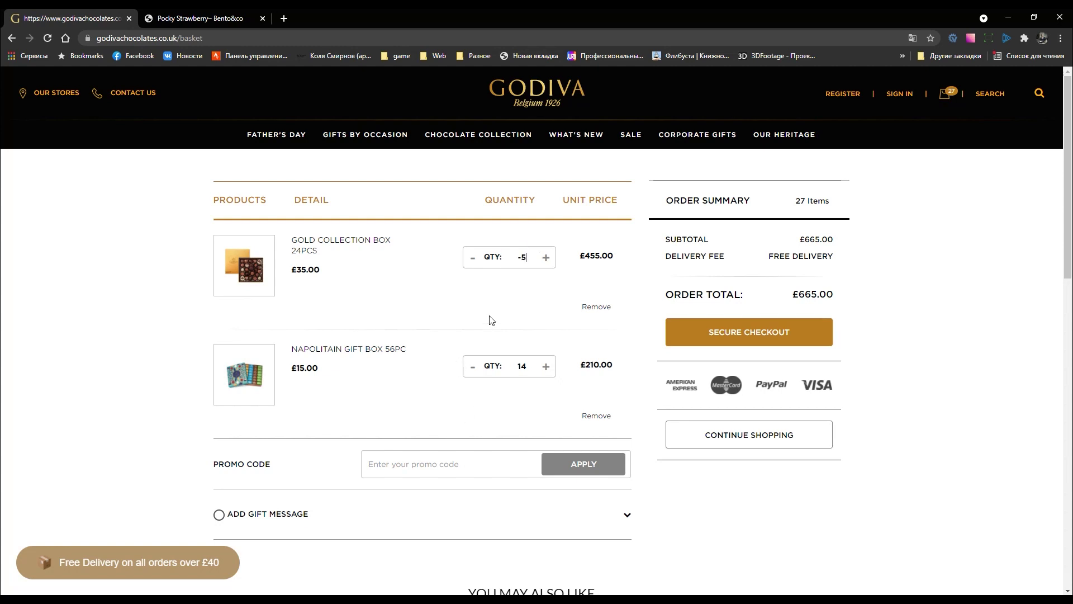
left_click(491, 294)
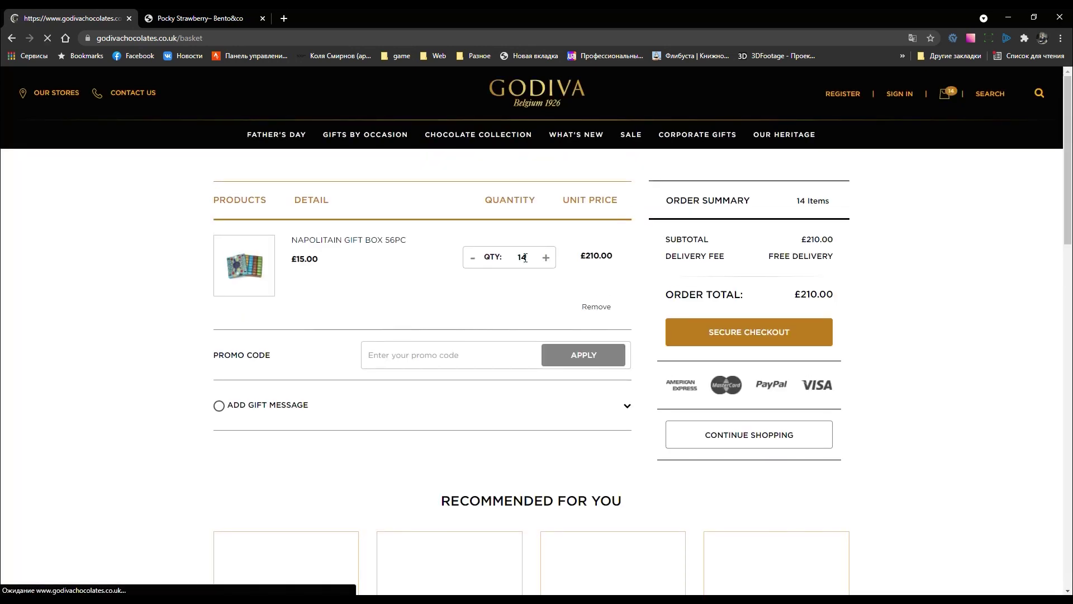
double_click(525, 258)
key("BackSpace")
type("-66")
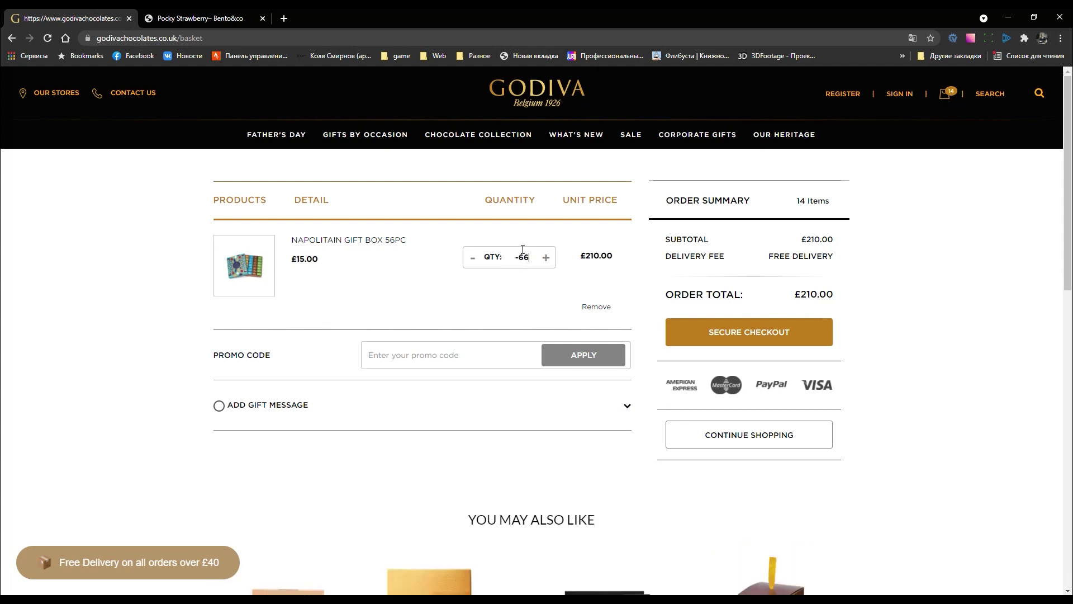
left_click(480, 303)
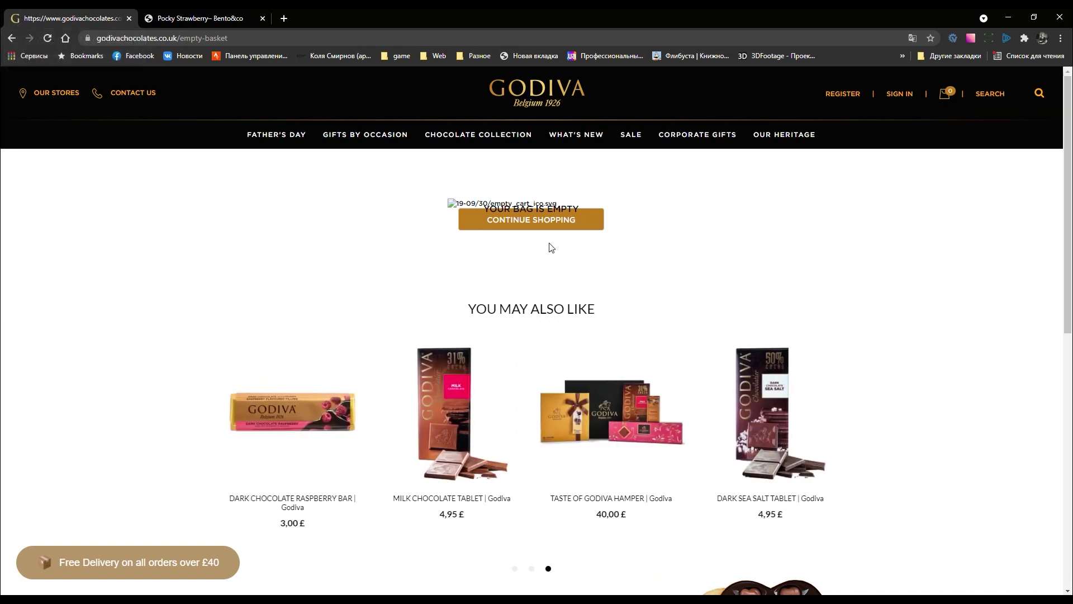
- Search the Godiva site for the gibberish term 'dfgdfgdfg'
left_click_drag(485, 209, 546, 209)
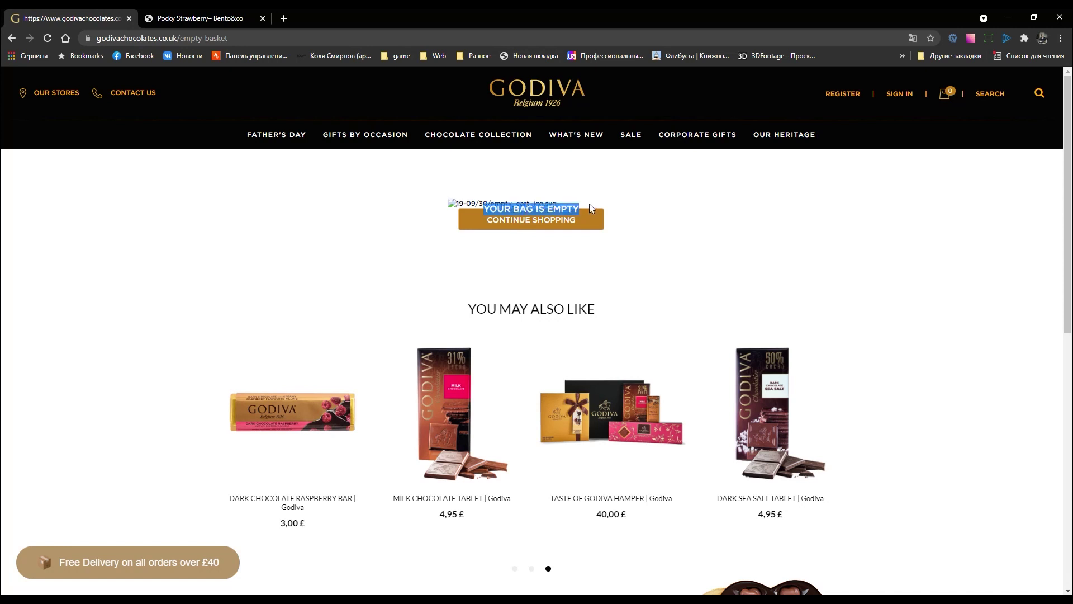
left_click(564, 253)
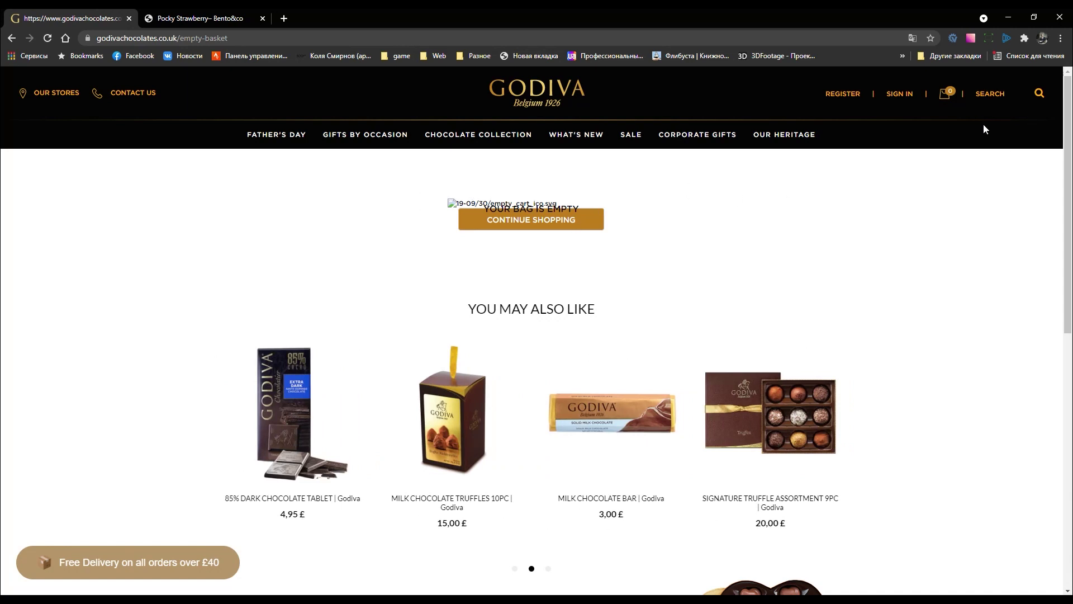
left_click(994, 94)
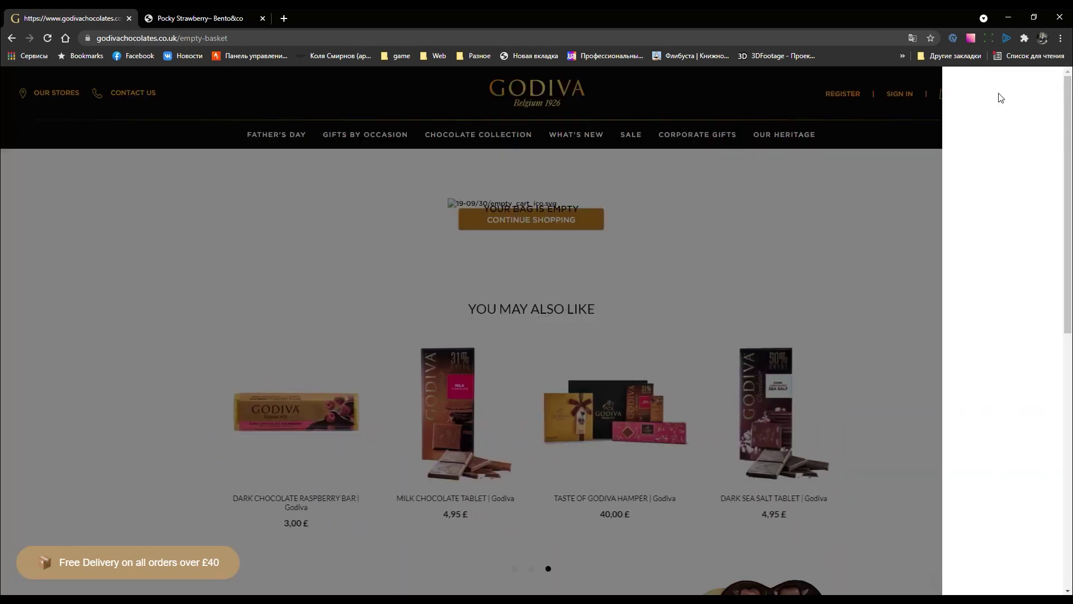
type("dfgdfgdfg")
key("Return")
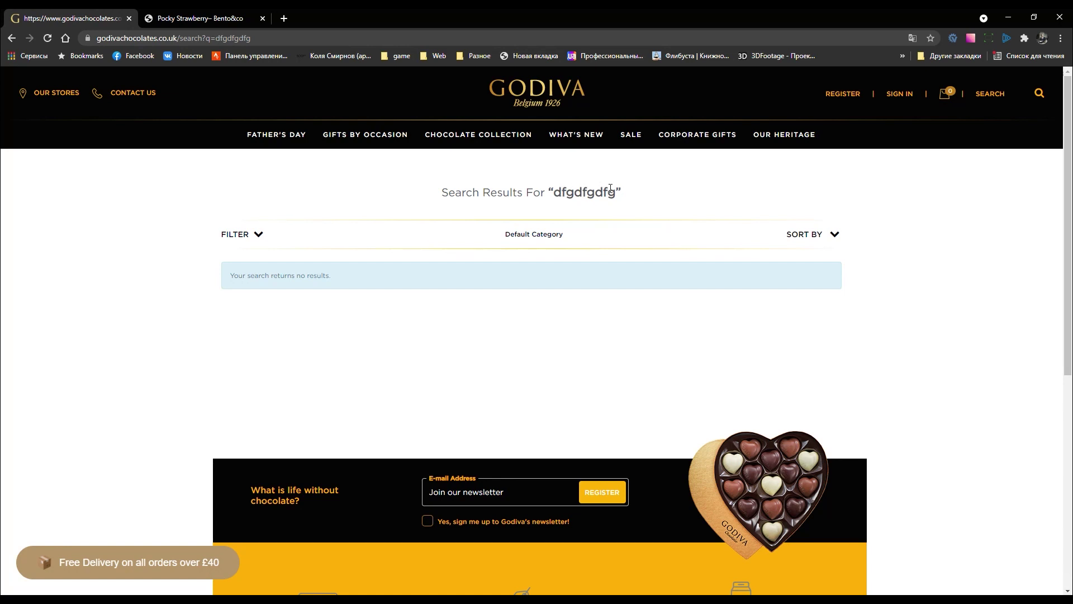
- Search the Godiva site for 'павпвап', then go back to the homepage
left_click(990, 94)
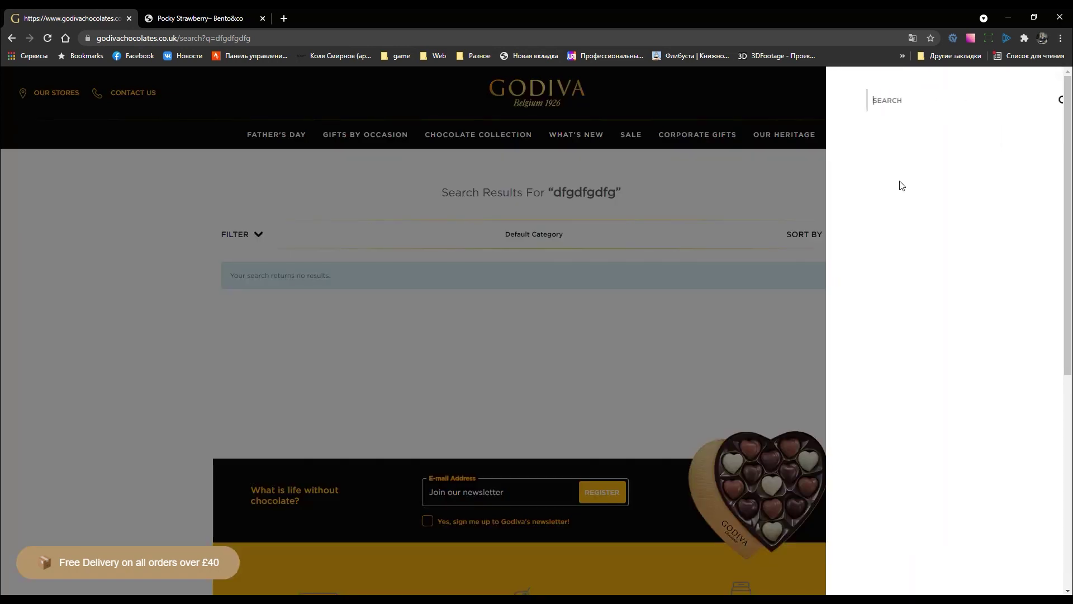
type("dfsdf")
key("BackSpace")
key("BackSpace")
key("BackSpace")
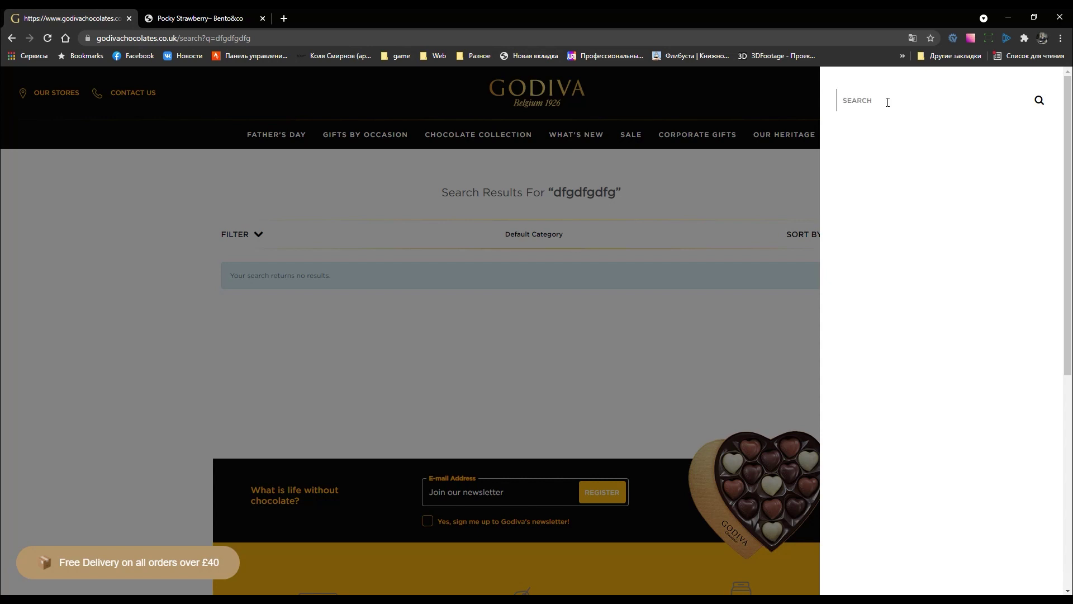
type("павпвап")
key("Return")
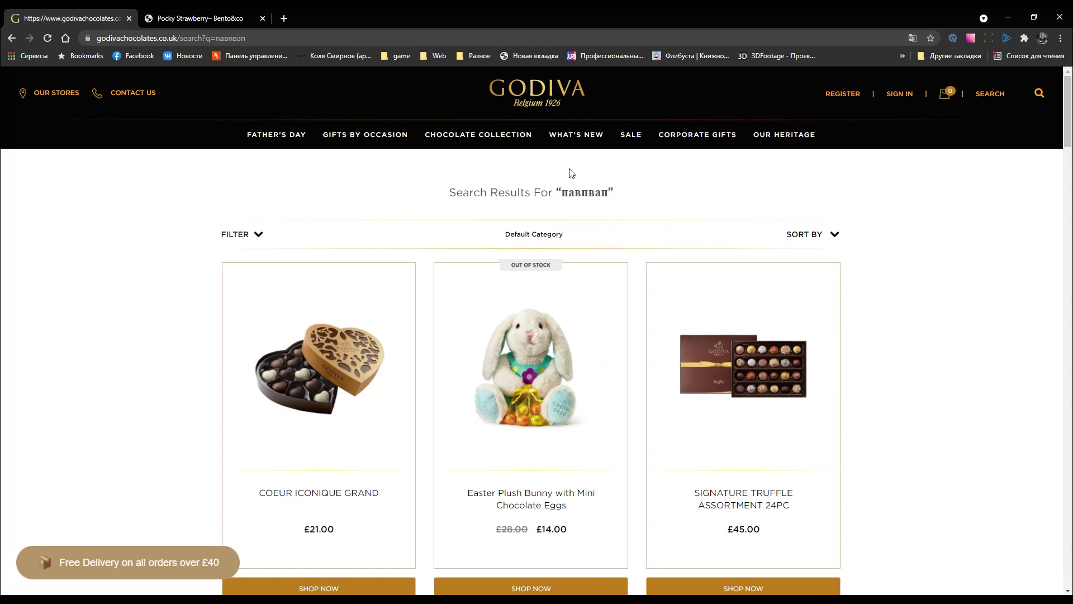
left_click(534, 94)
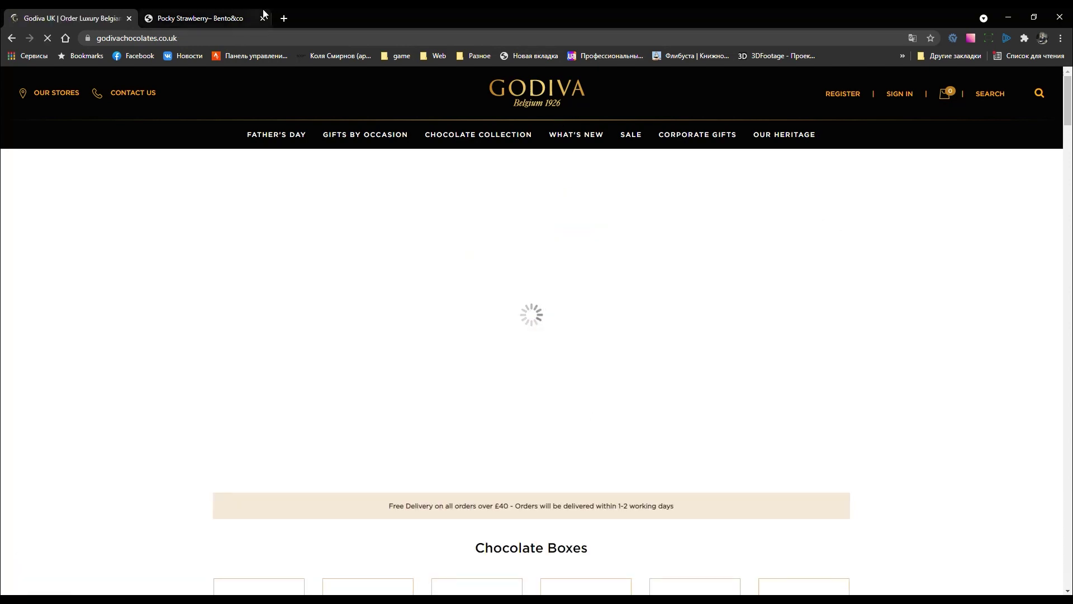
left_click(283, 18)
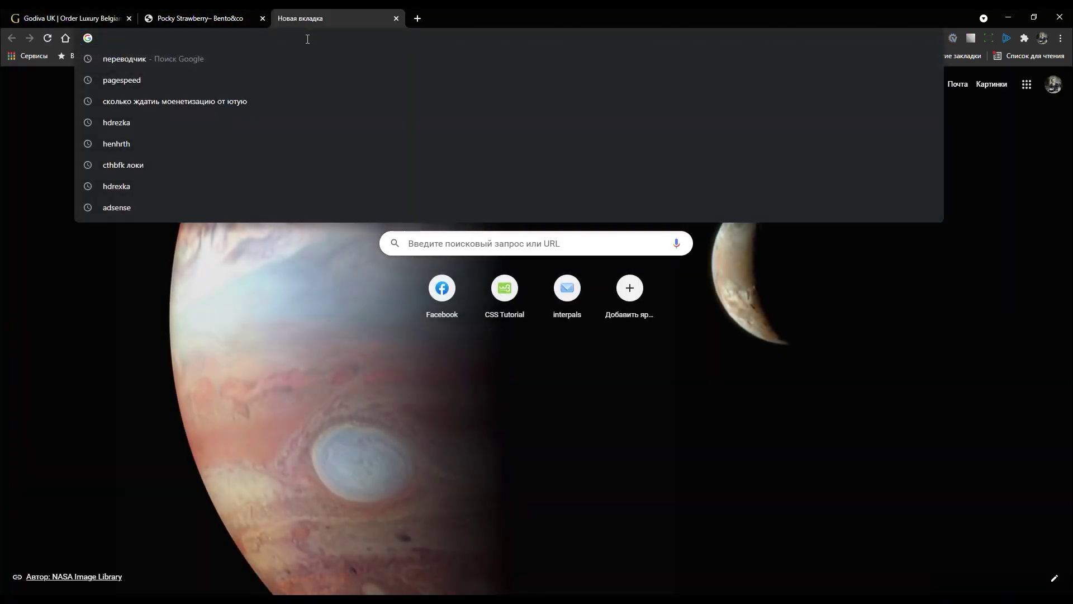
- Search Google for 'pagespeed' and open PageSpeed Insights in a new tab
type("page")
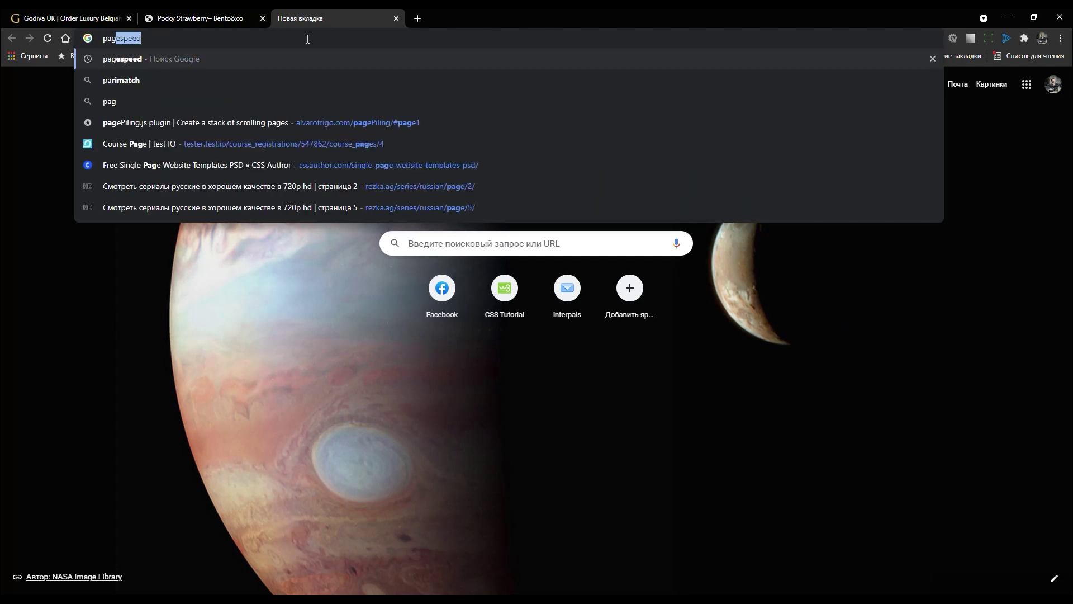
key("Return")
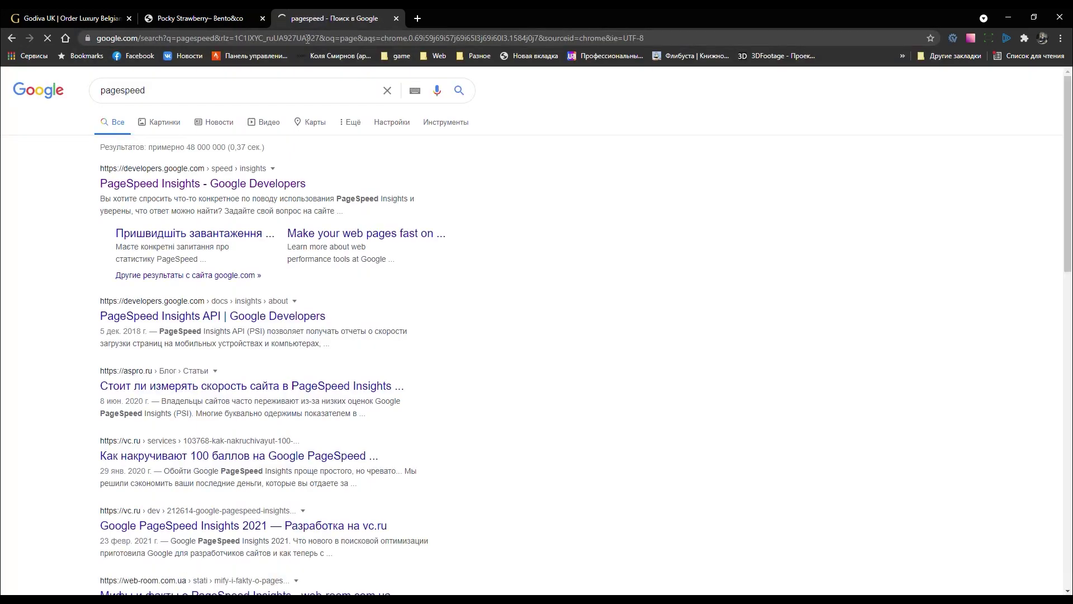
left_click(151, 190)
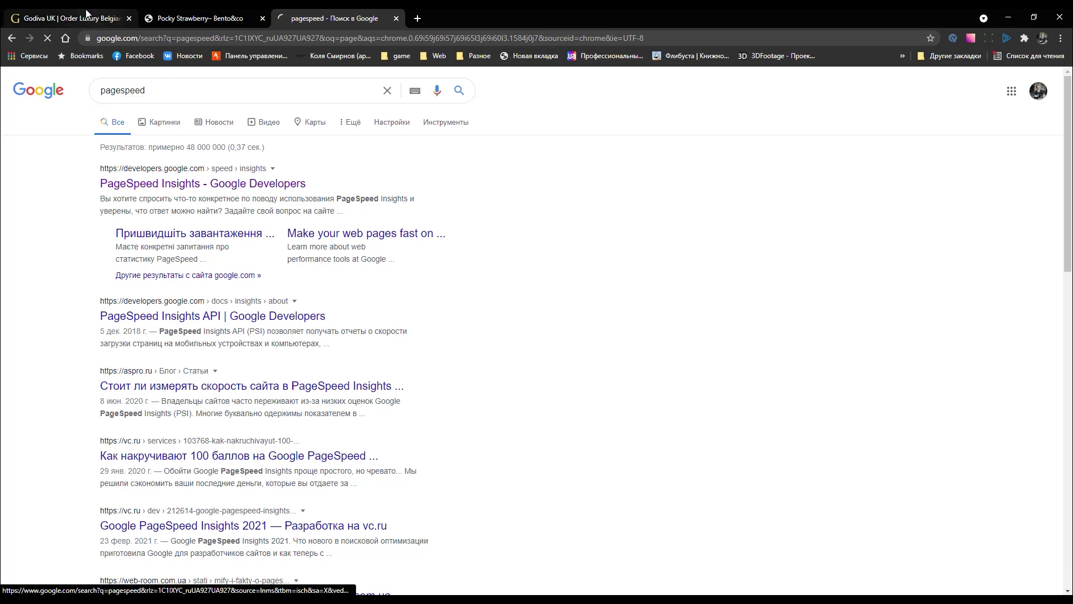
- Copy the Godiva site address into PageSpeed Insights and start the analysis
left_click(70, 19)
left_click(224, 37)
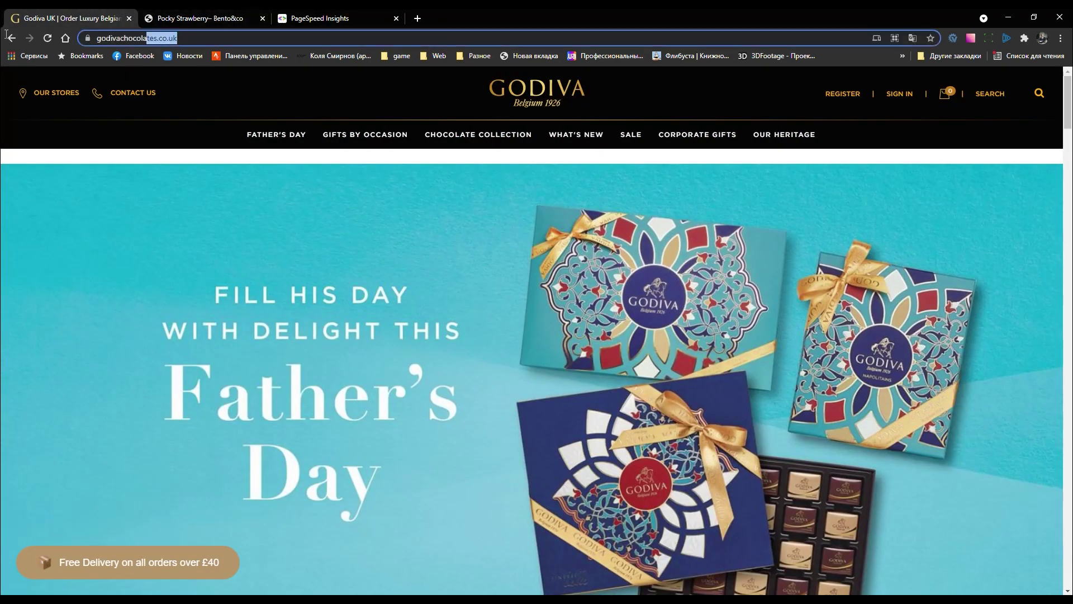
key("ctrl+c")
left_click(343, 17)
left_click(302, 177)
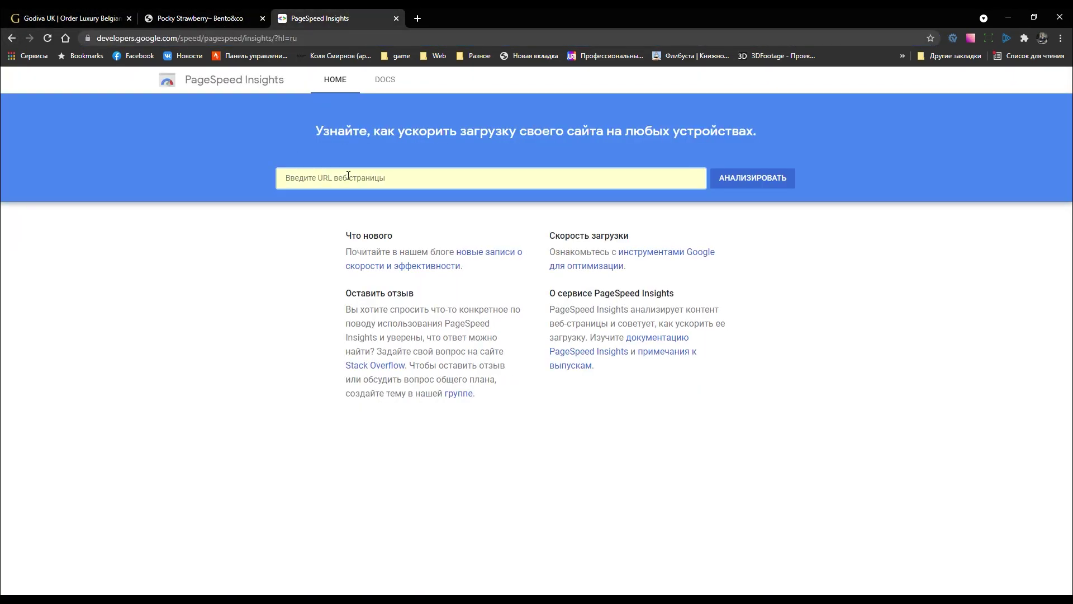
key("ctrl+v")
left_click(743, 178)
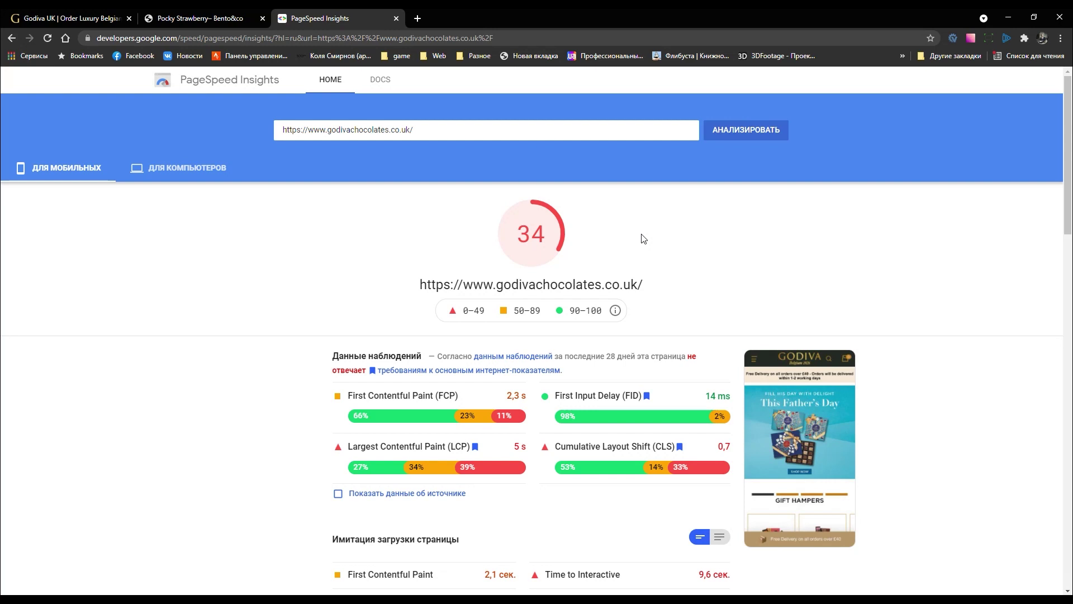
- Compare the desktop score (74) with the mobile score (34) for godivachocolates.co.uk
left_click(204, 167)
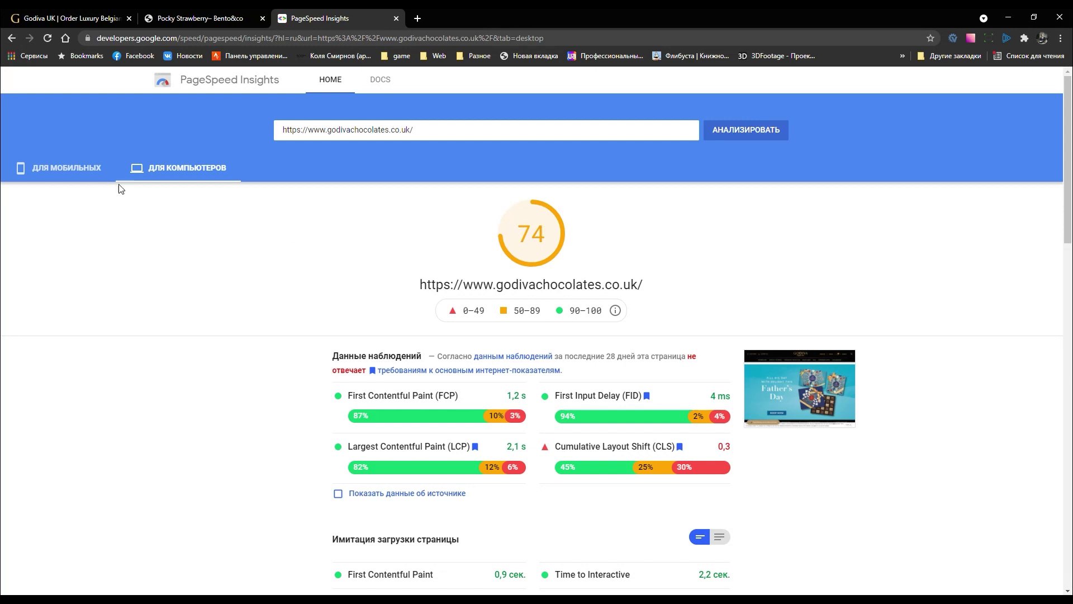
left_click(56, 167)
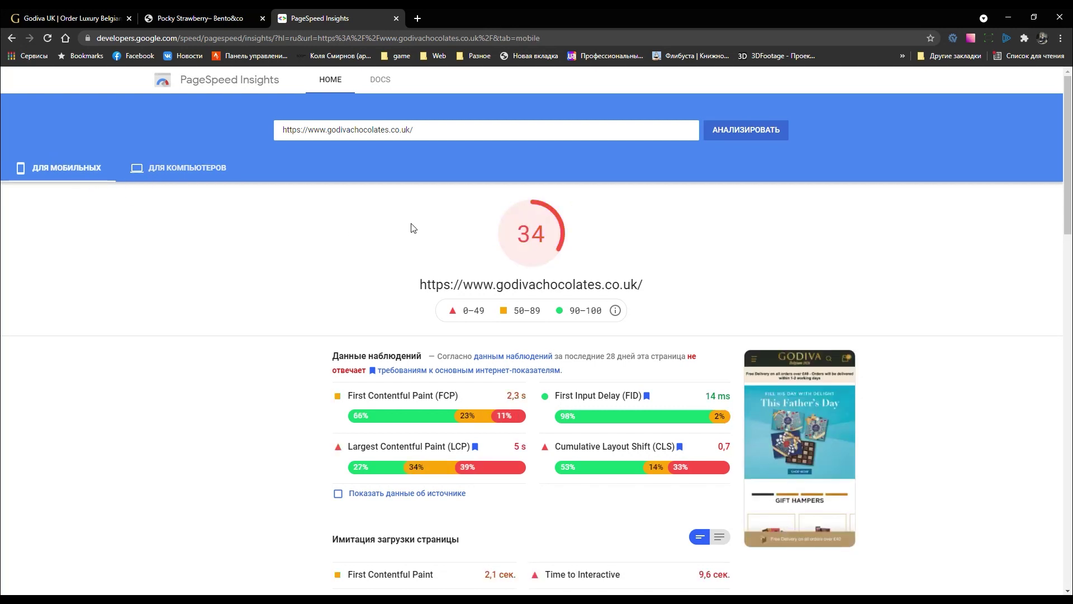
double_click(538, 234)
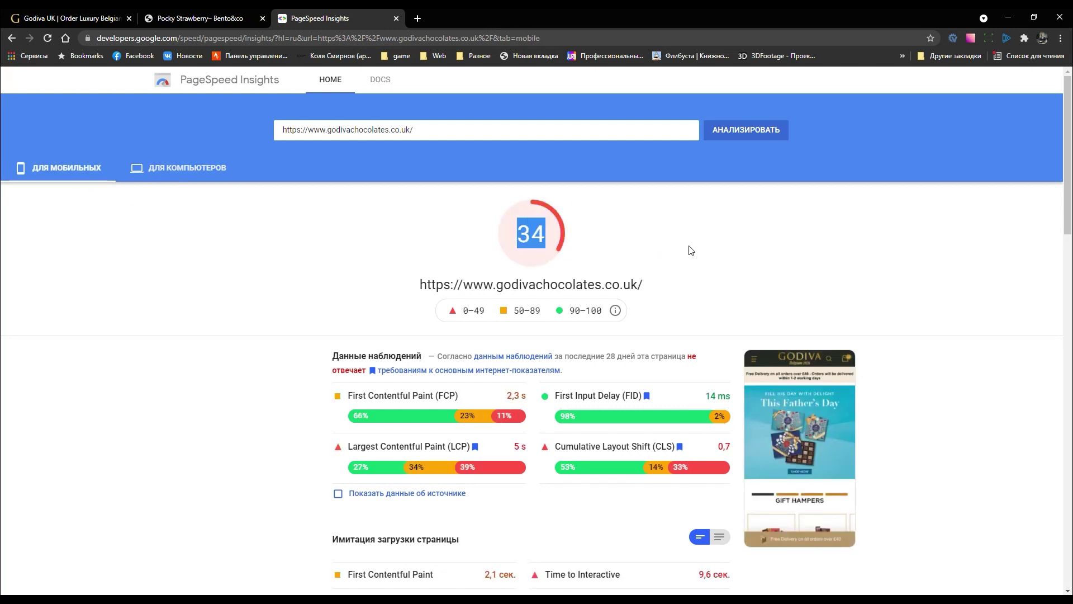
- Expand the modern image formats opportunity and scroll through its six listed images
scroll(793, 238, "down", 6)
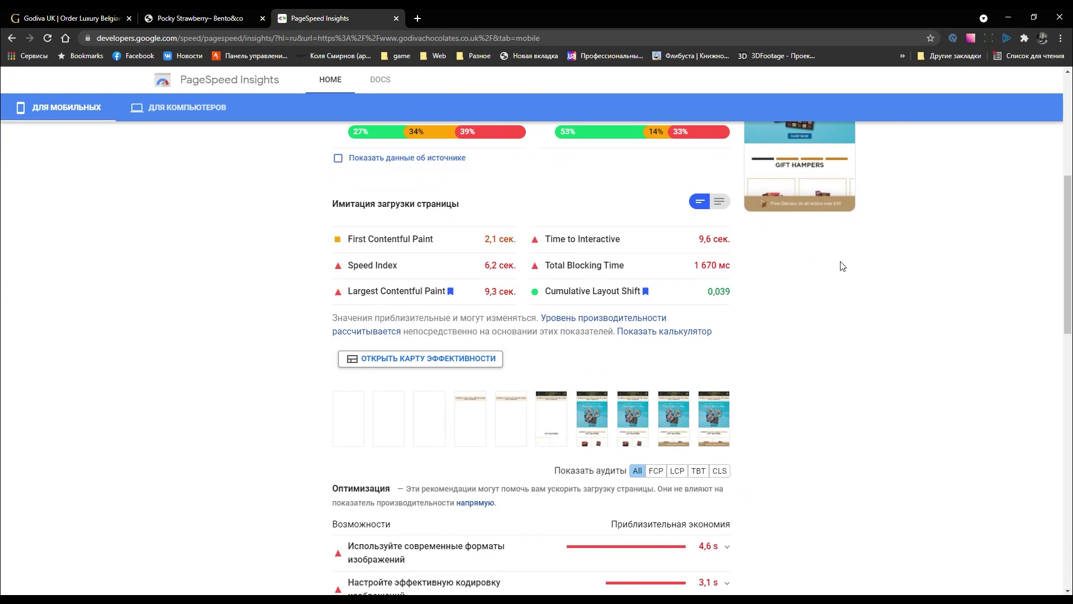
scroll(850, 279, "down", 5)
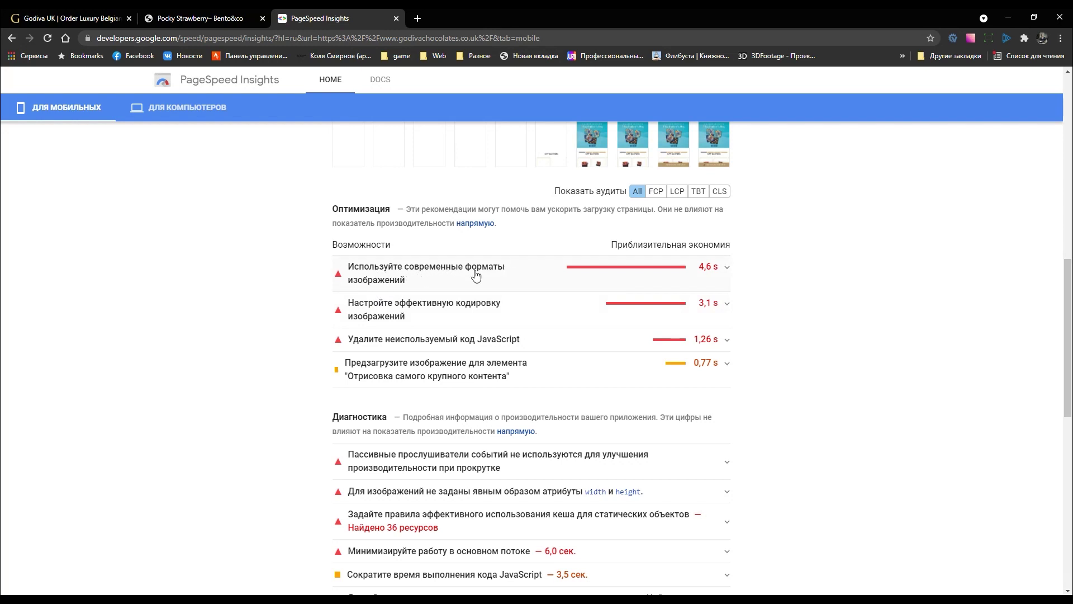
left_click(374, 282)
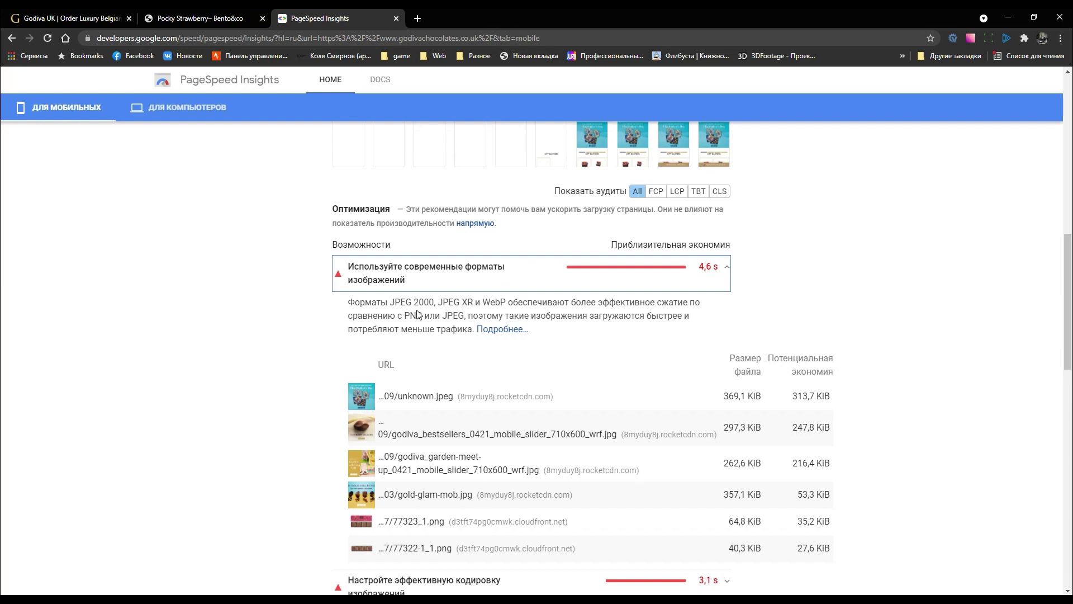
scroll(658, 288, "down", 1)
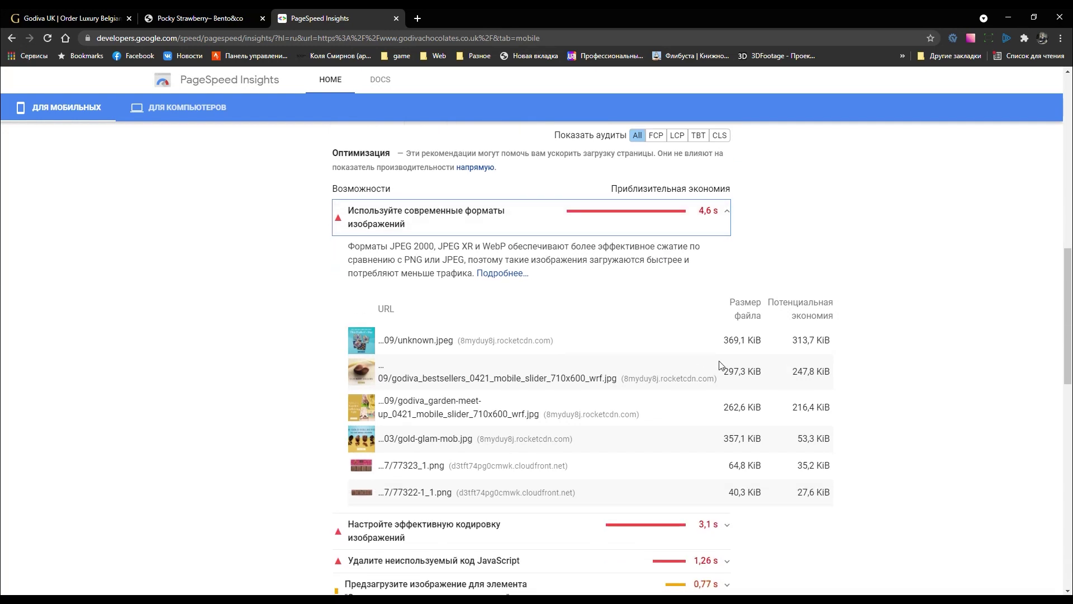
scroll(682, 325, "down", 1)
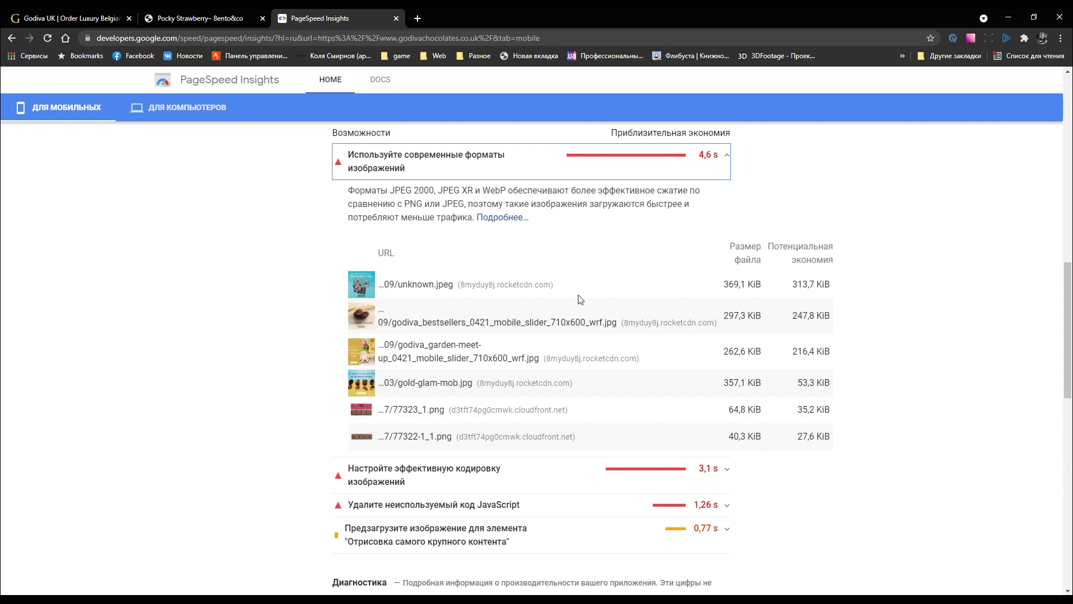
scroll(591, 295, "down", 1)
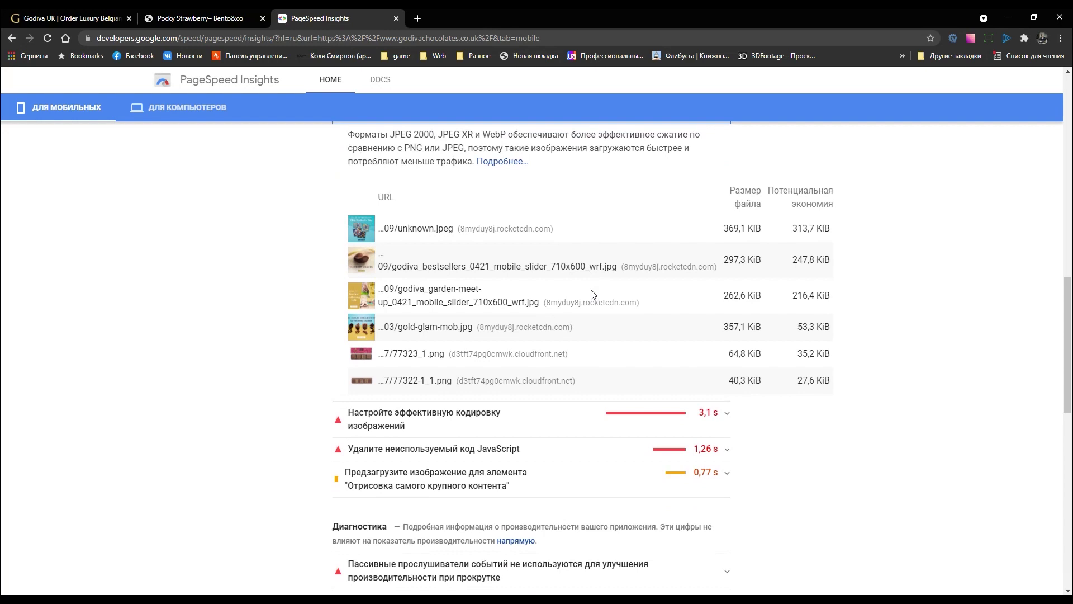
scroll(594, 292, "down", 5)
scroll(598, 282, "down", 1)
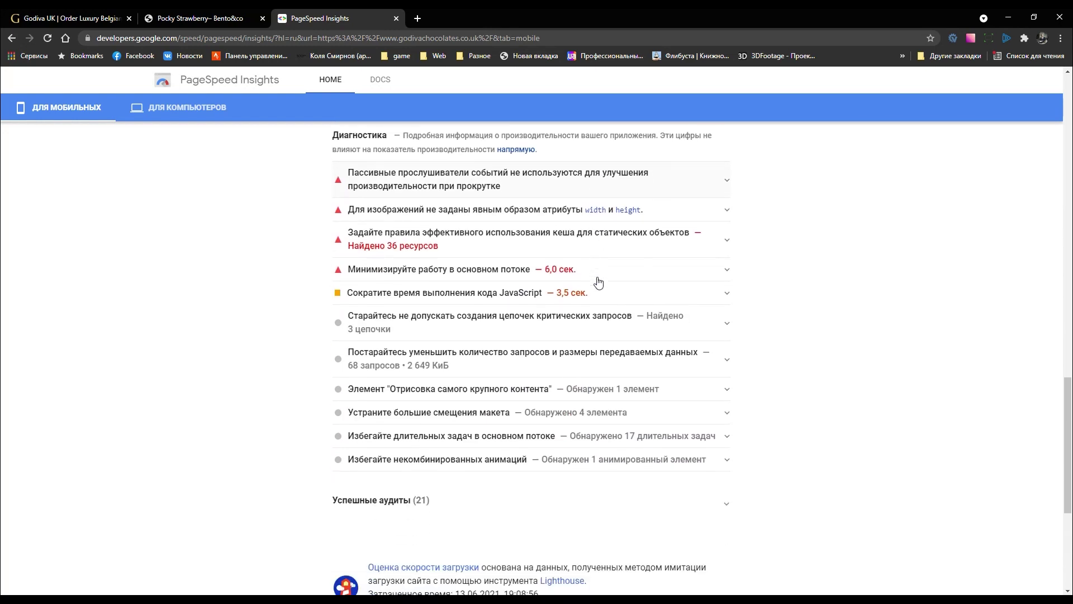
scroll(596, 316, "up", 1)
scroll(596, 318, "up", 3)
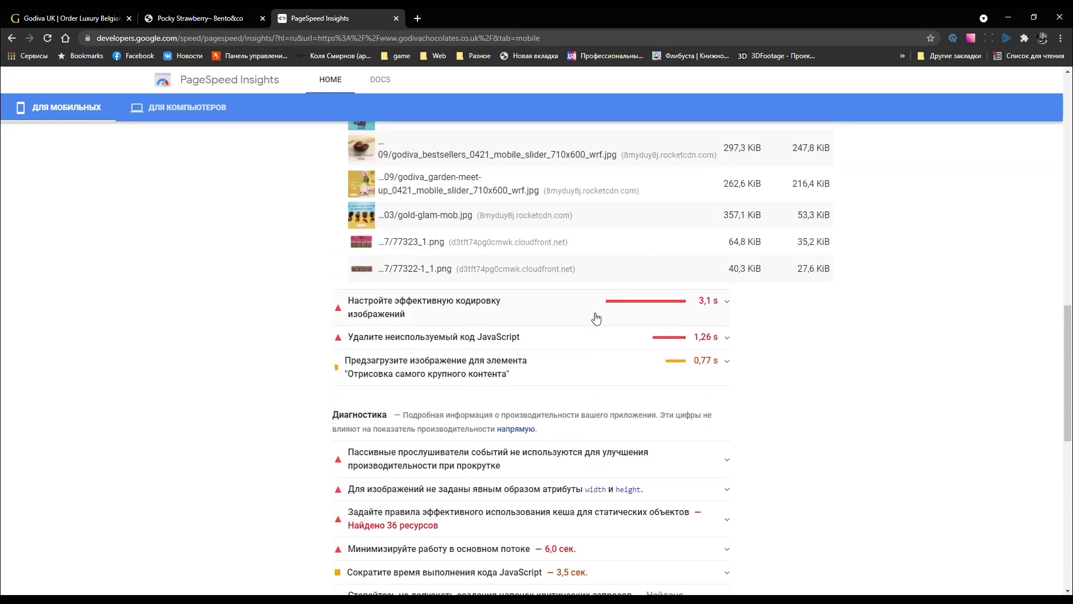
scroll(597, 316, "up", 2)
scroll(587, 313, "down", 2)
- Expand and then collapse the 'Удалите неиспользуемый код JavaScript' audit
left_click(506, 336)
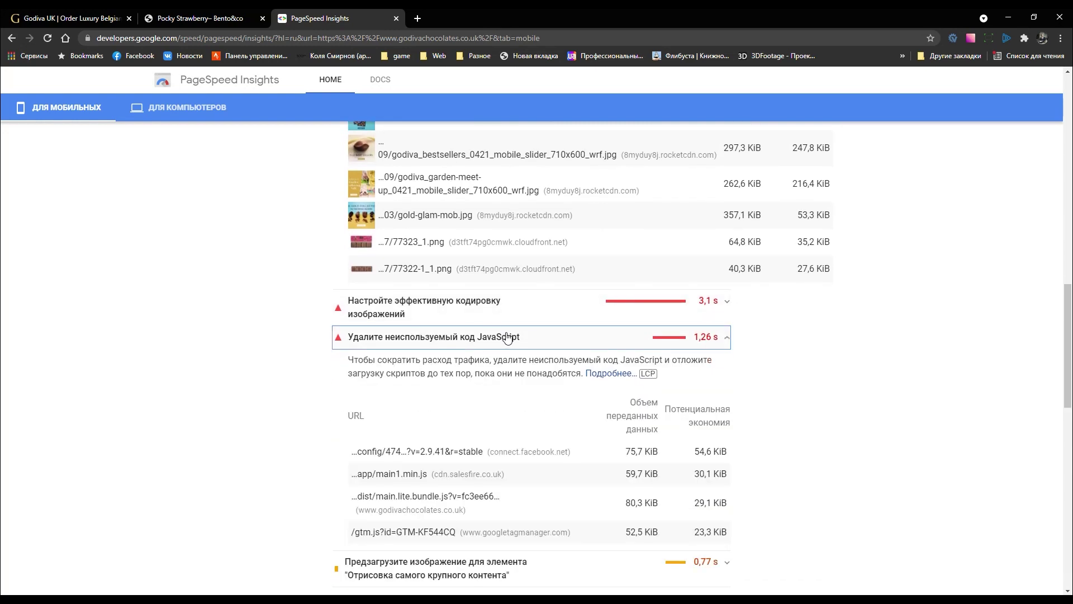
scroll(509, 336, "down", 2)
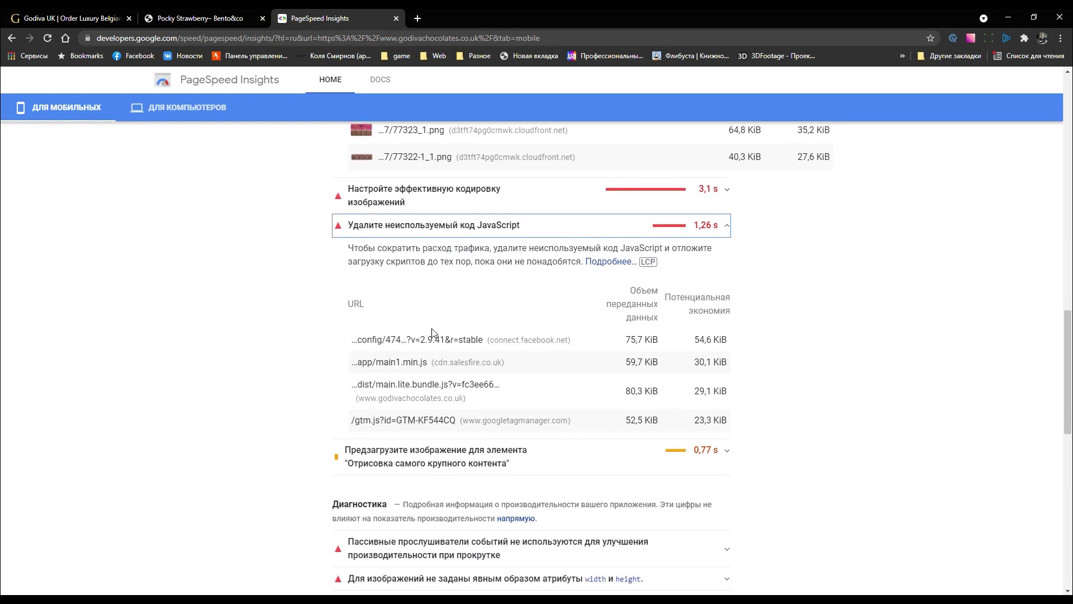
left_click(726, 228)
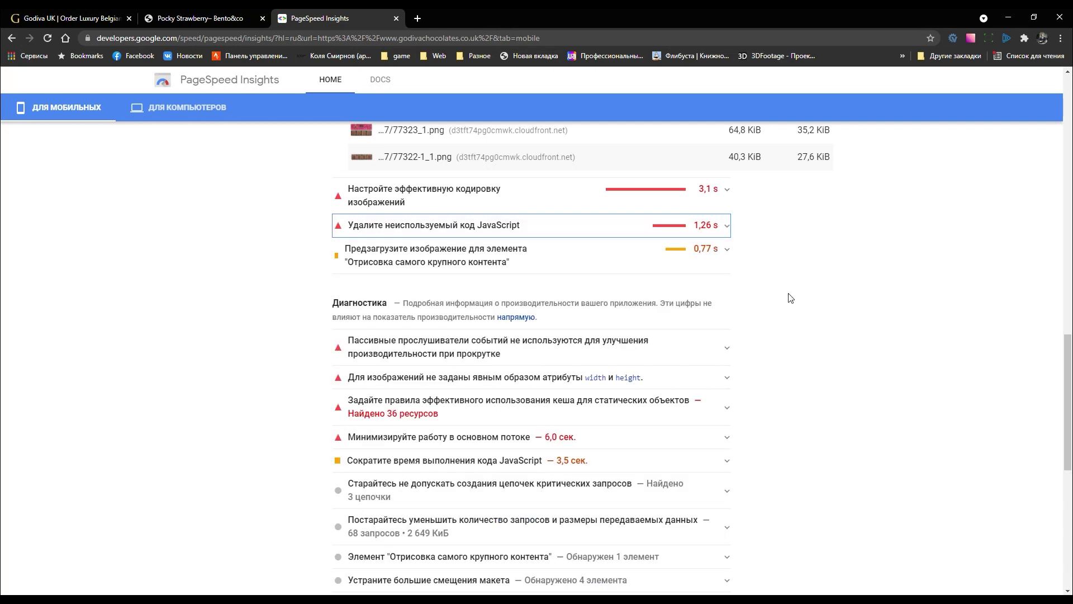
scroll(798, 299, "up", 2)
scroll(799, 302, "up", 4)
scroll(803, 308, "up", 4)
scroll(804, 308, "up", 1)
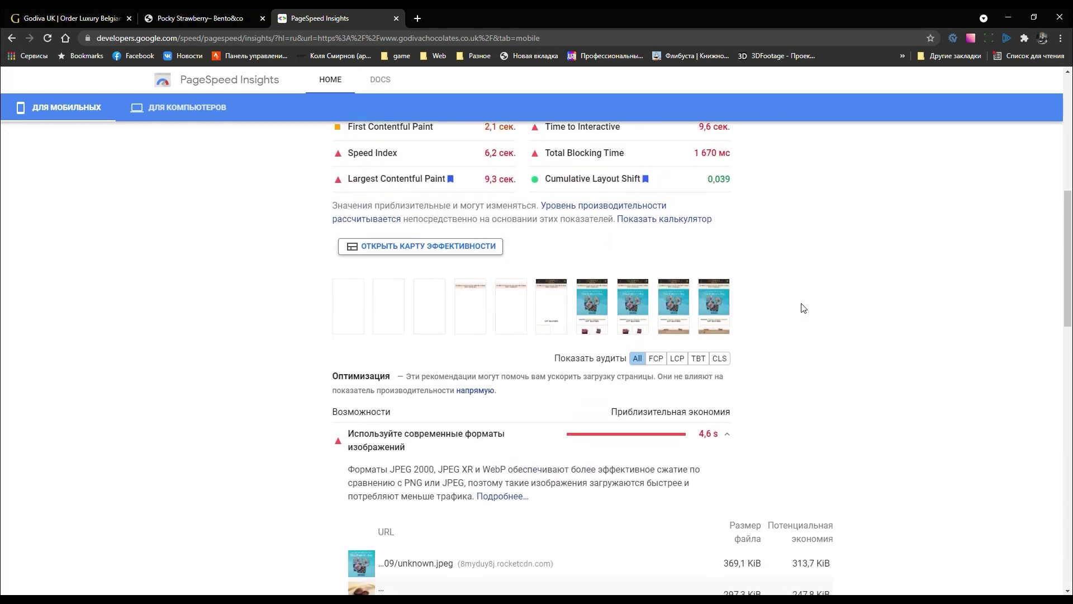
scroll(801, 306, "up", 2)
scroll(789, 291, "up", 3)
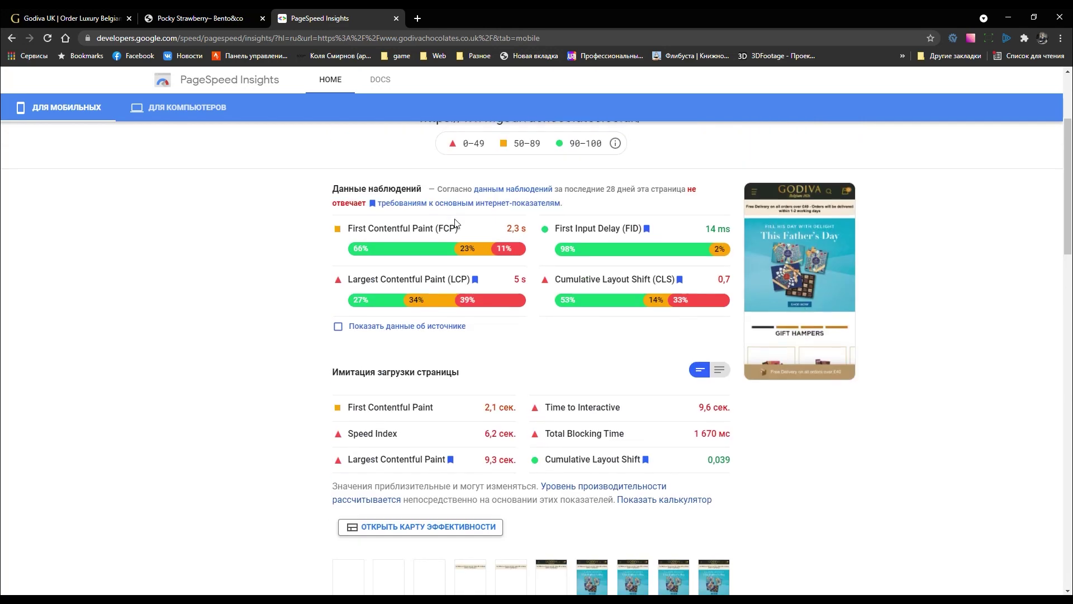
scroll(452, 226, "up", 3)
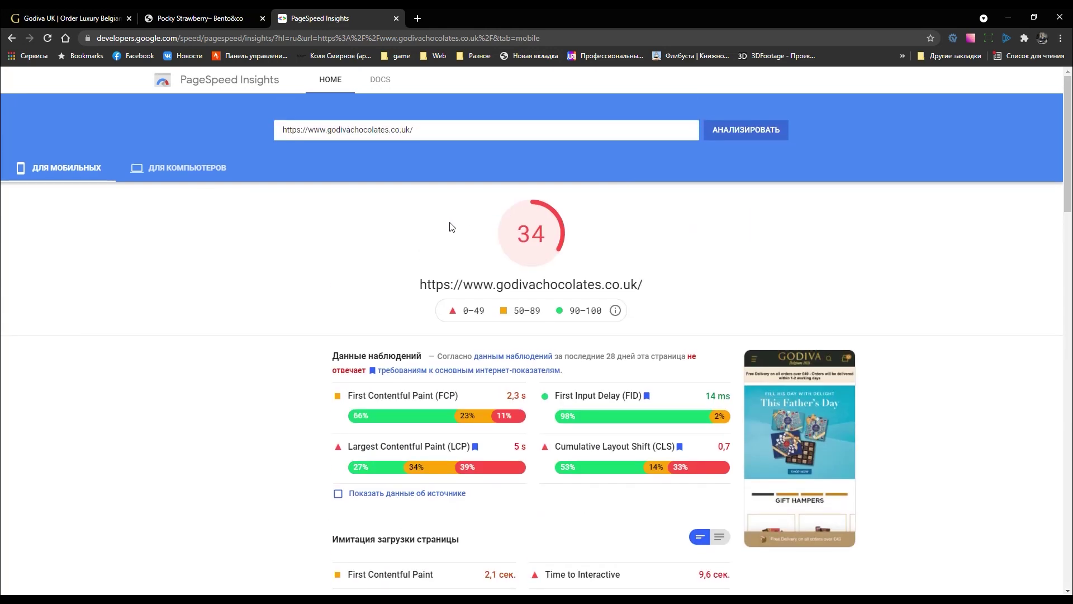